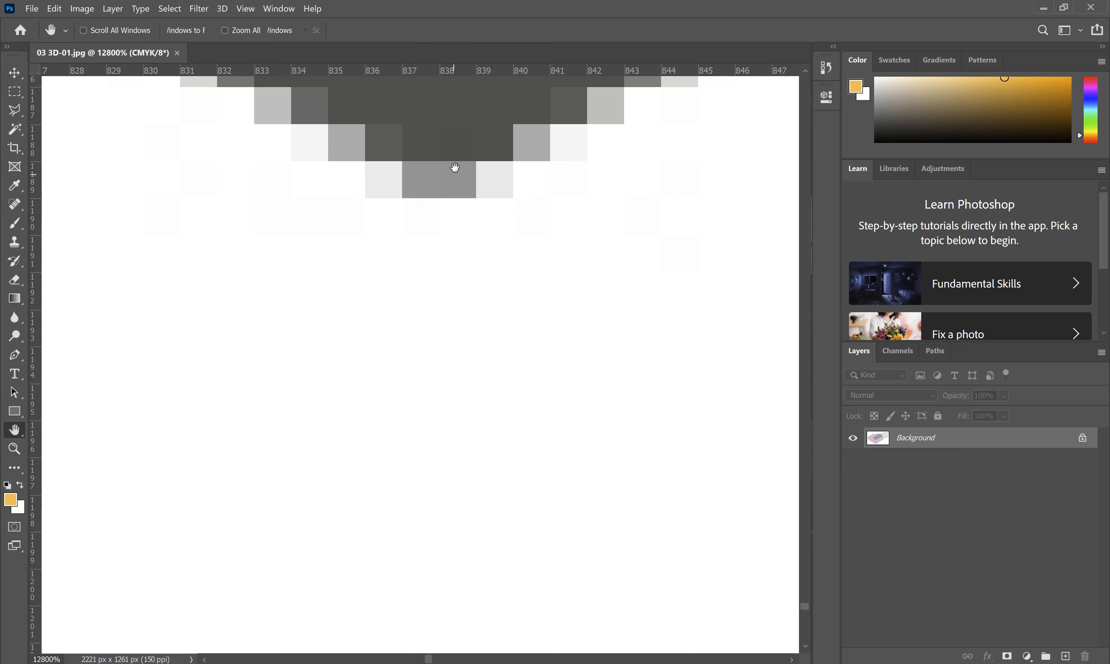
Step: Pan the zoomed Photoshop image to the pixels above the edge, then bring up 03 3D.ai in Illustrator
drag(456, 165, 493, 471)
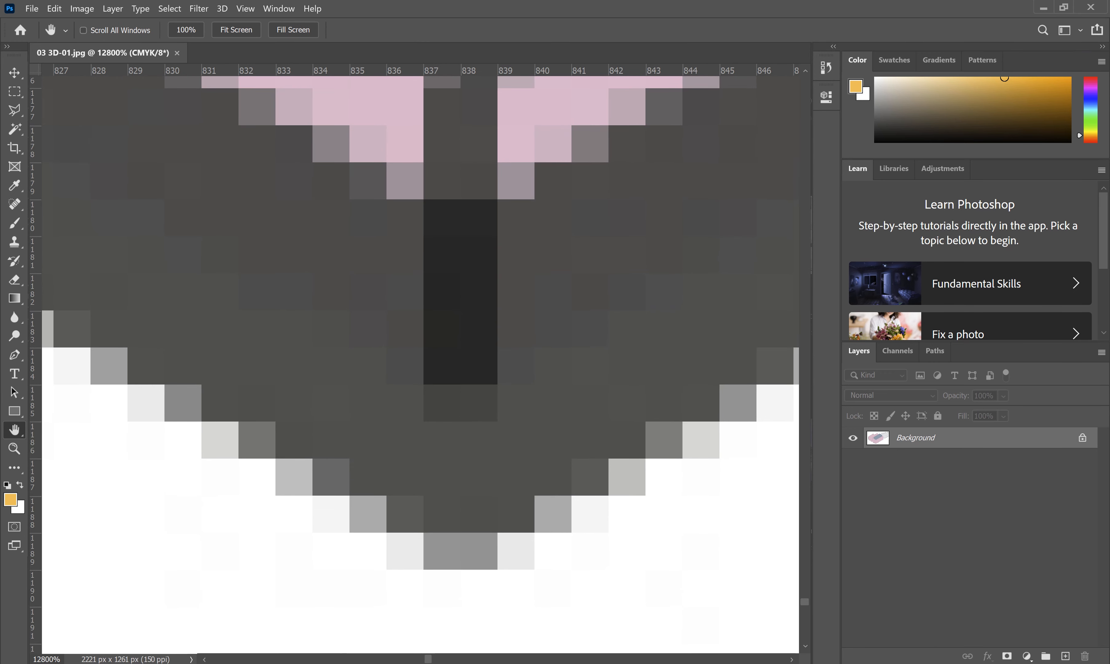
click(360, 663)
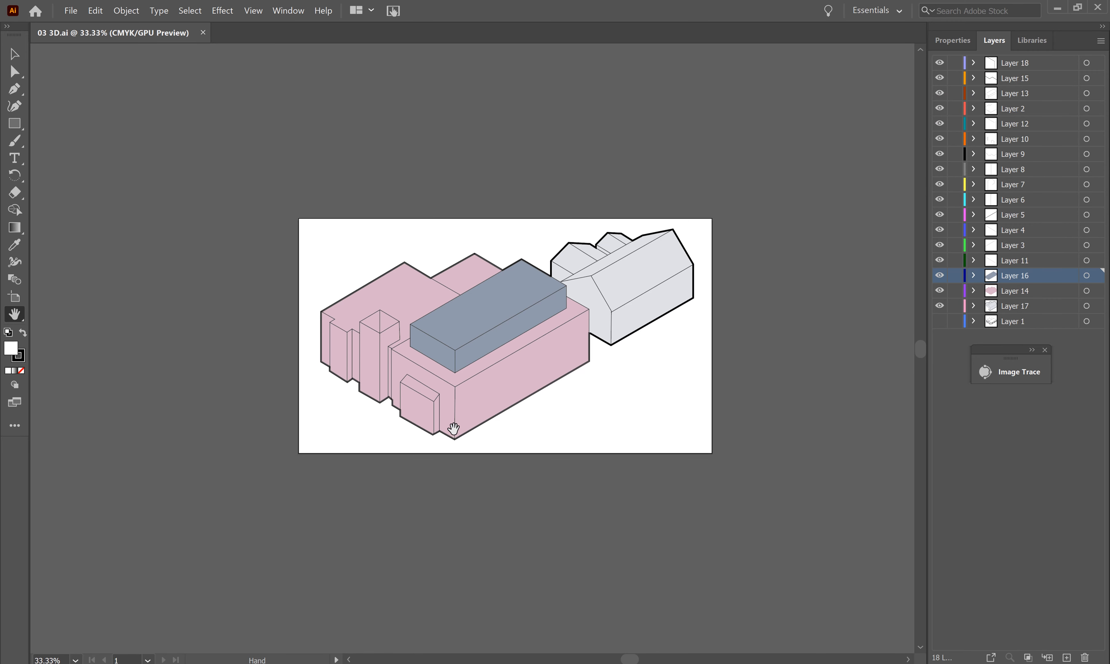
Step: Zoom in step by step on the box's bottom corner and vertical bar until the outline fills the view
key(z)
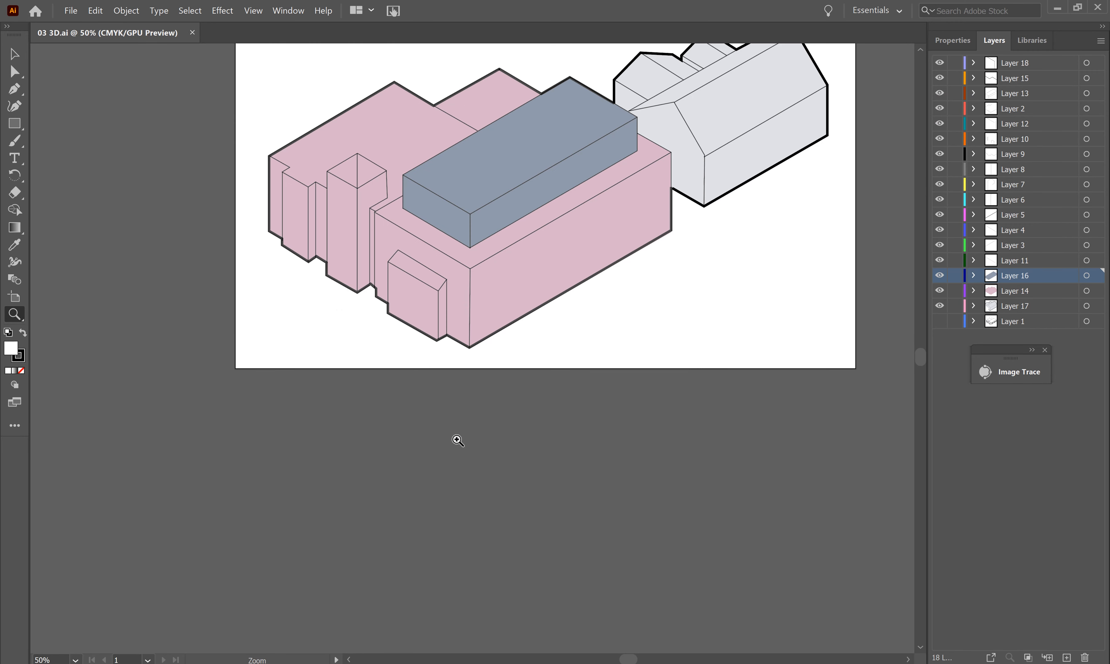
click(456, 438)
click(485, 267)
click(481, 320)
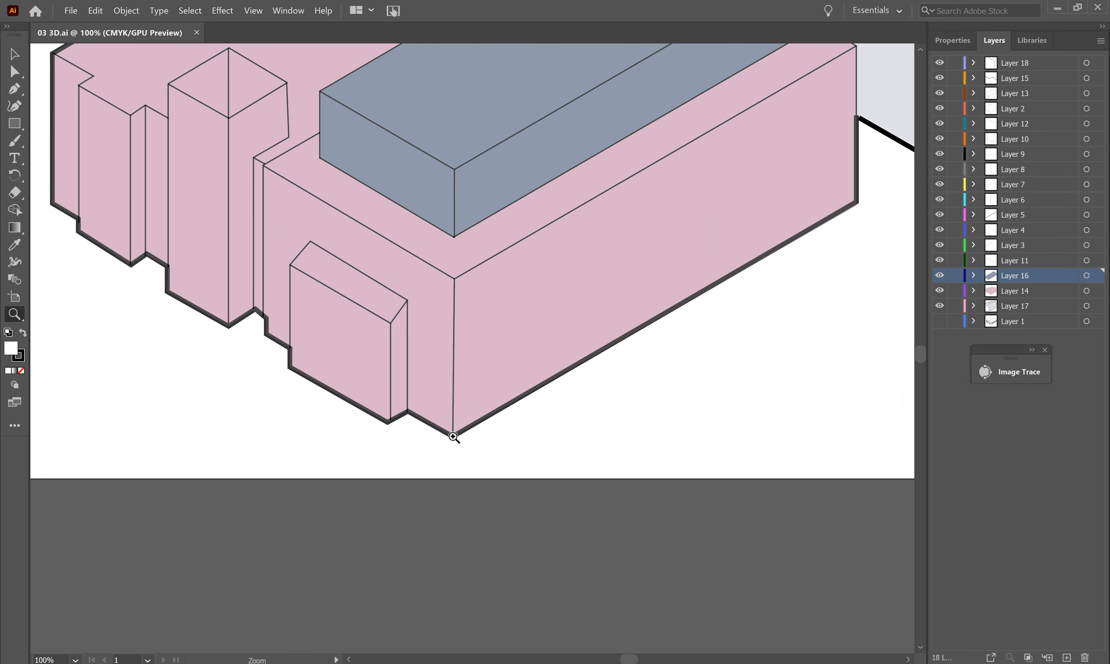
click(460, 353)
click(492, 304)
click(466, 456)
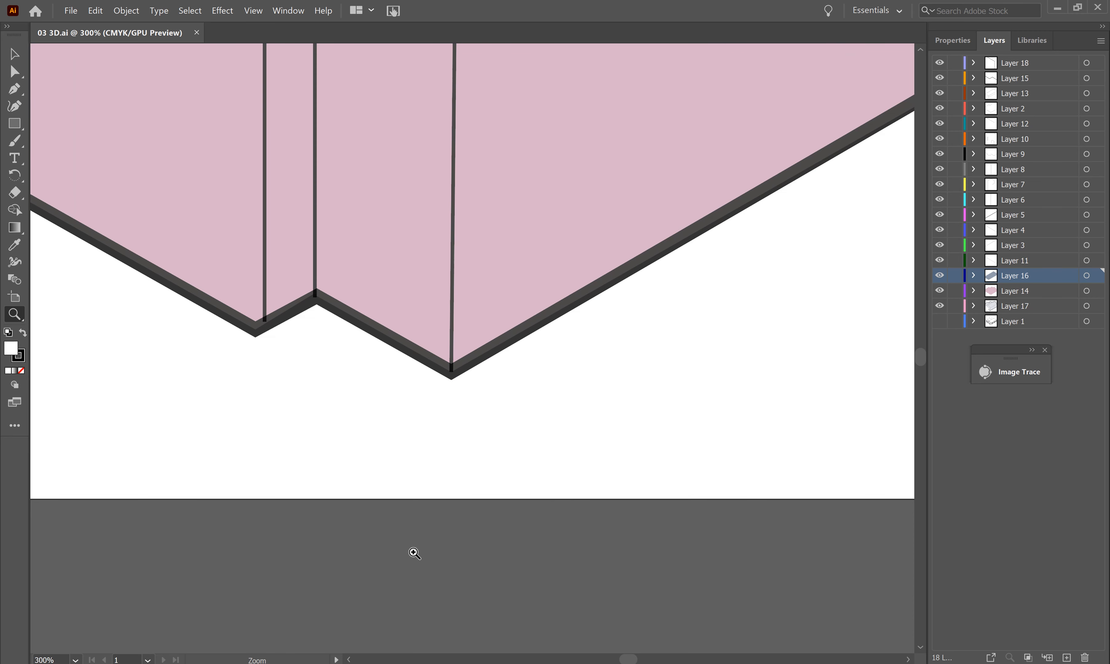
click(473, 344)
click(473, 343)
click(476, 342)
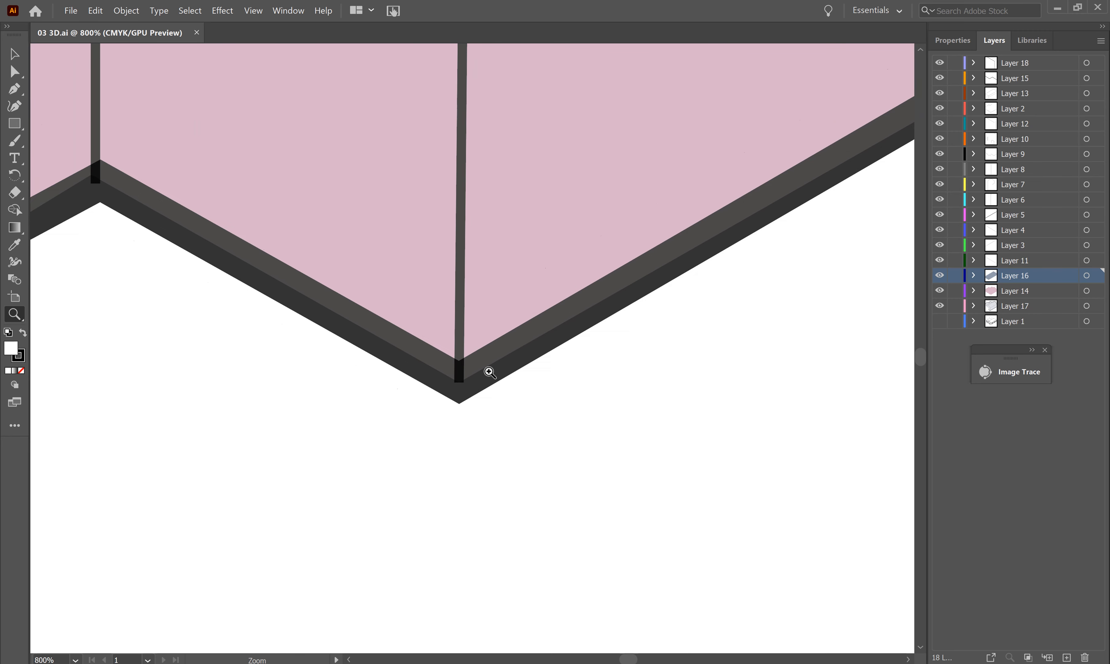
click(486, 372)
click(359, 331)
click(541, 338)
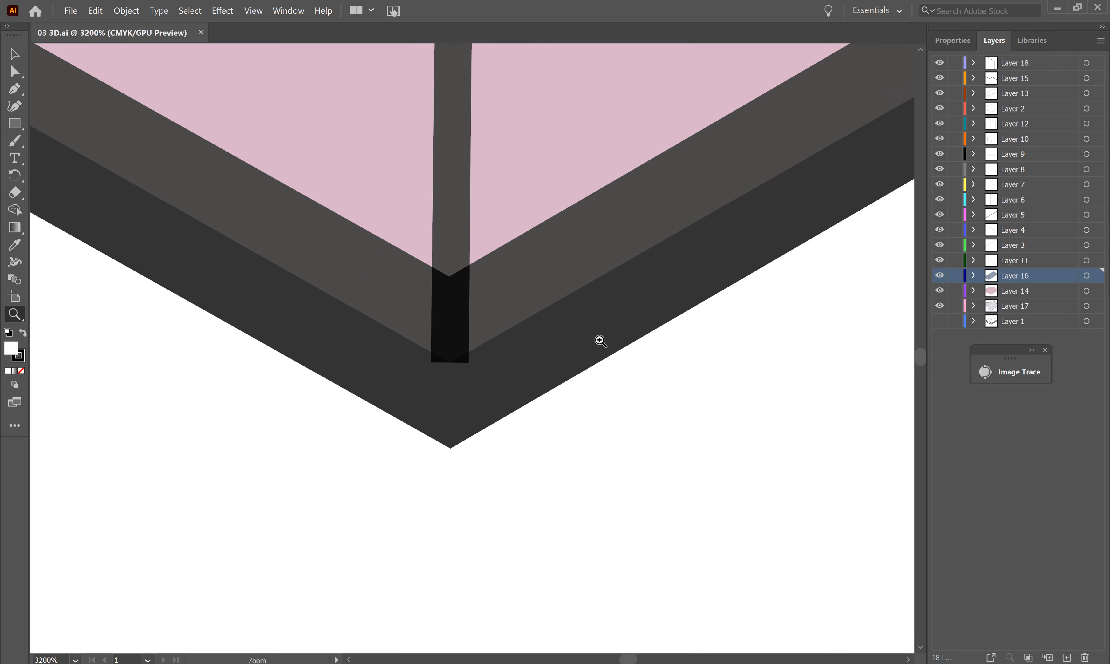
click(528, 323)
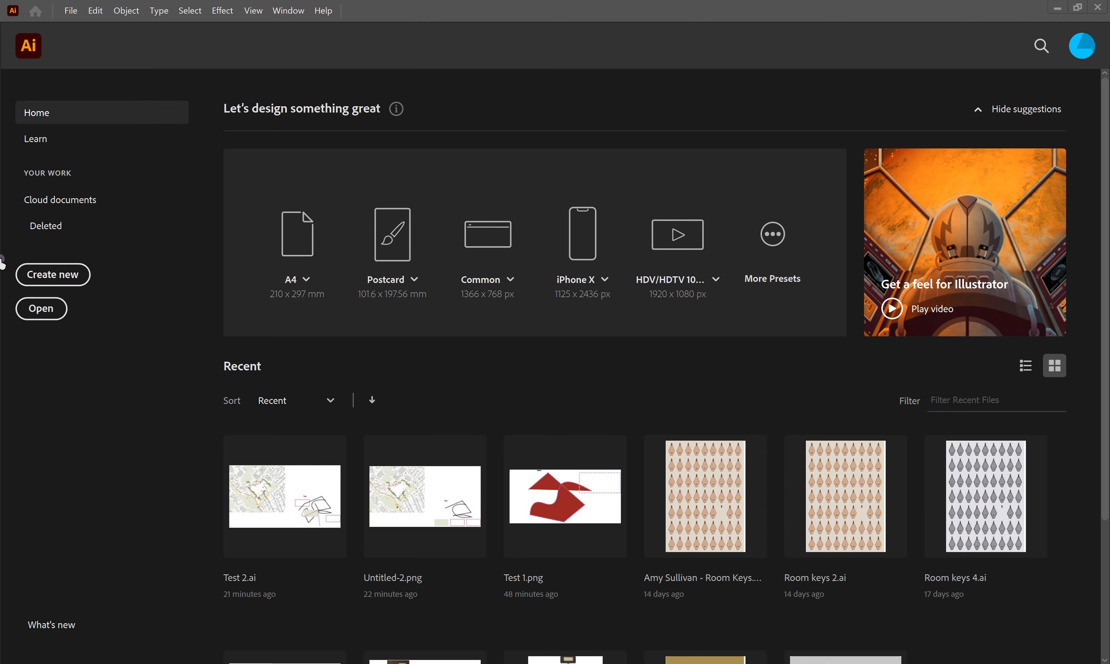
Step: Start a new document using the A3 preset (420 x 297 mm, landscape)
click(58, 280)
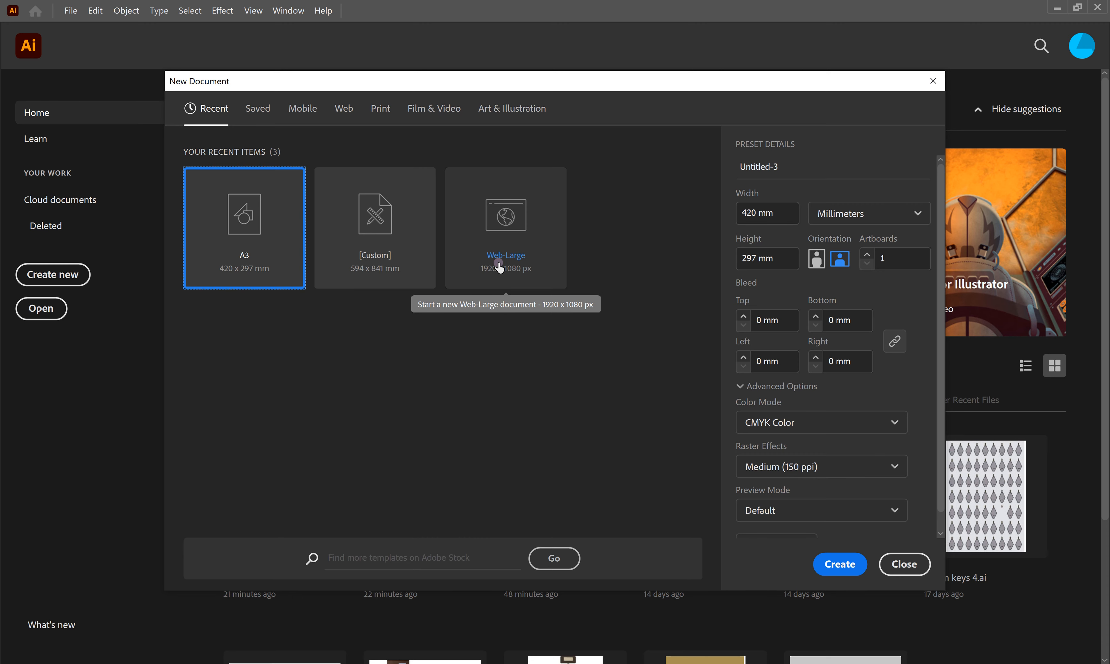
click(840, 564)
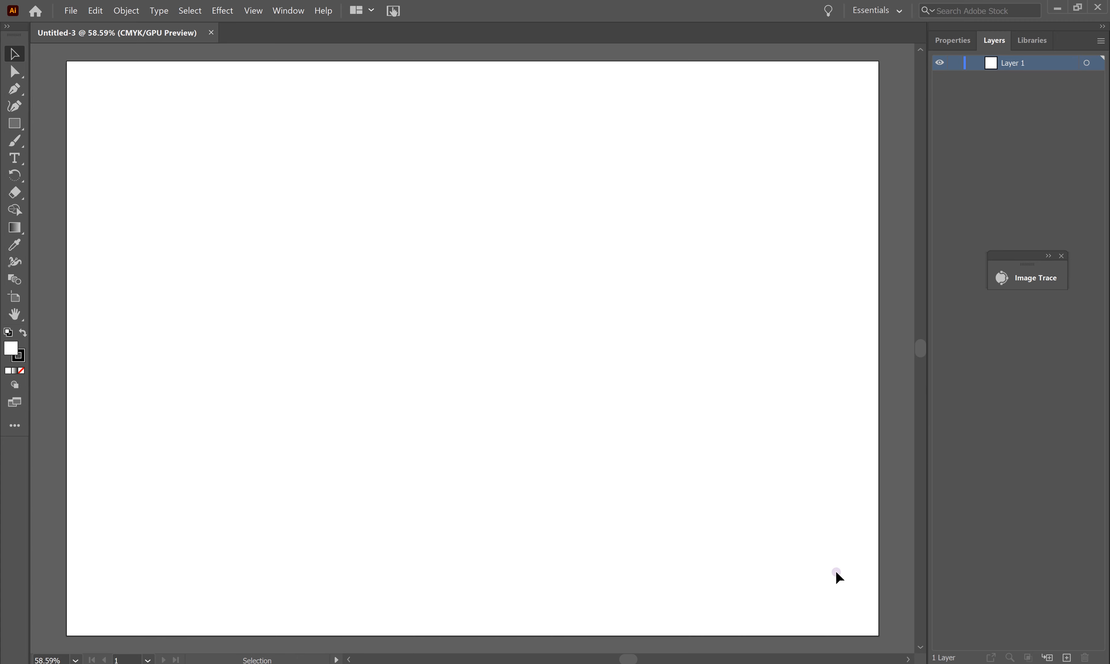
click(287, 12)
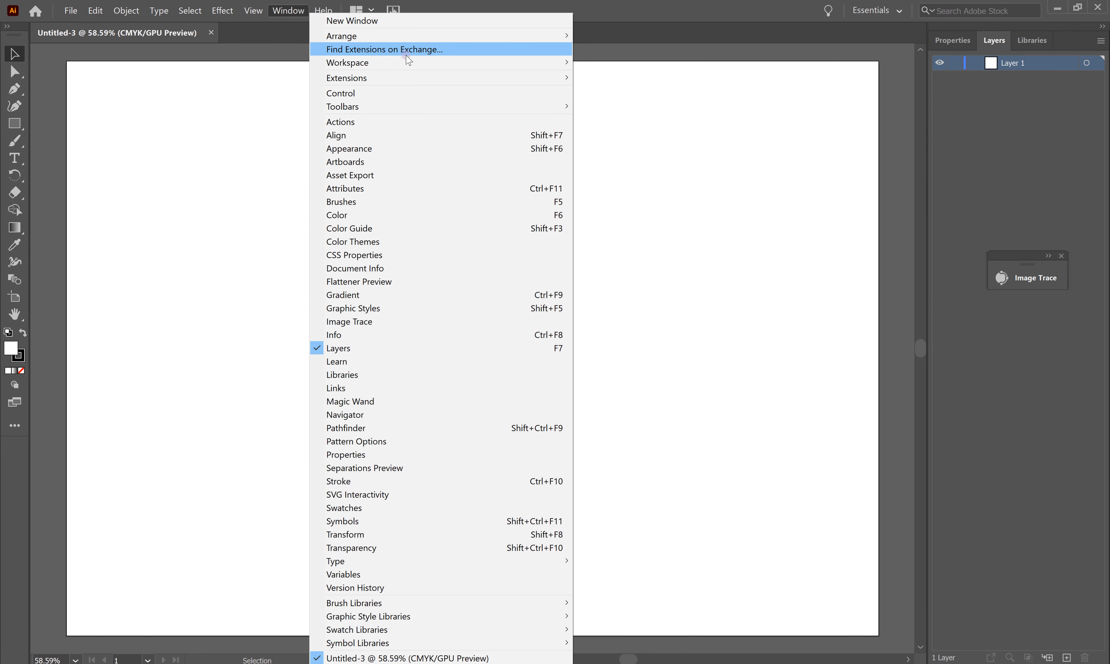
mouse_move(416, 106)
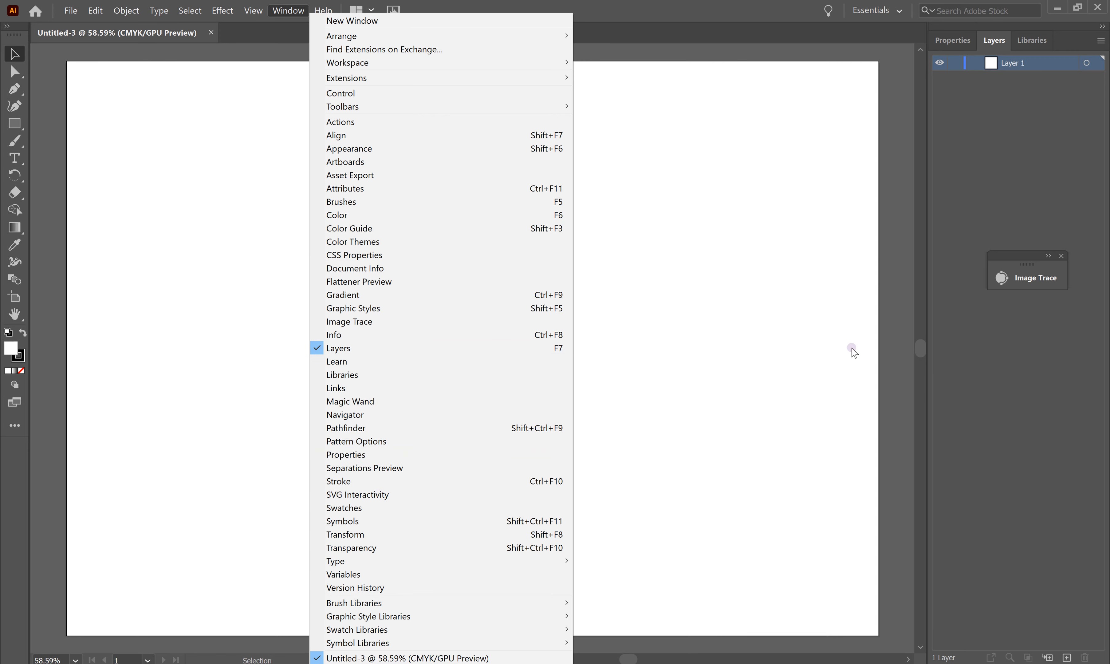
click(683, 237)
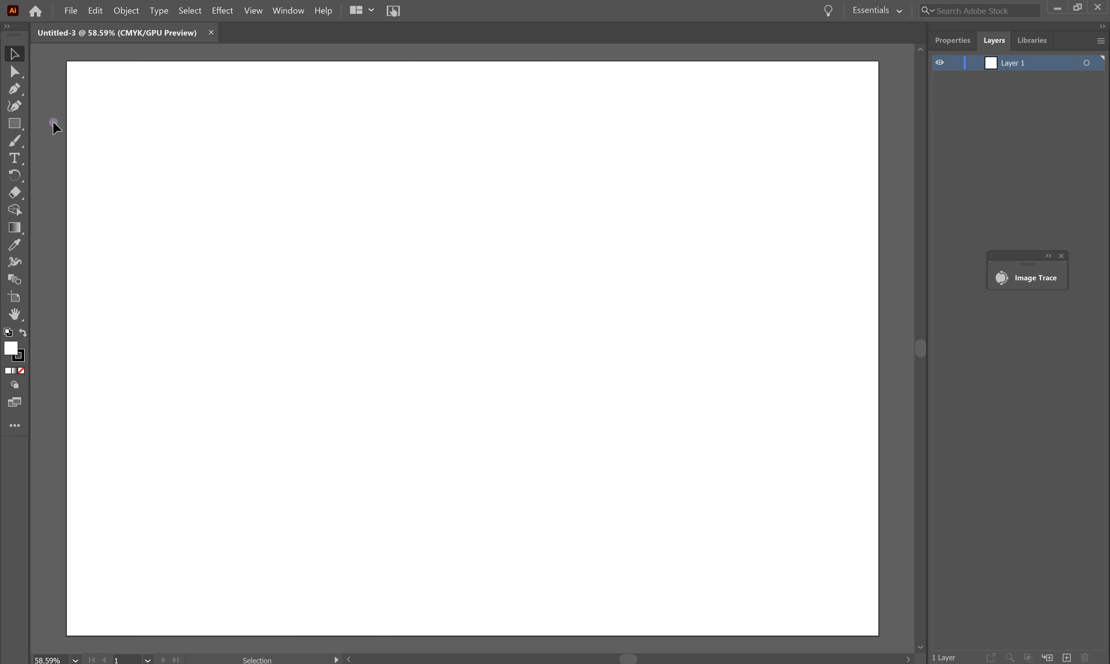
Step: Draw an angular zigzag path with the Pen tool, ending at the artboard's far right
click(12, 89)
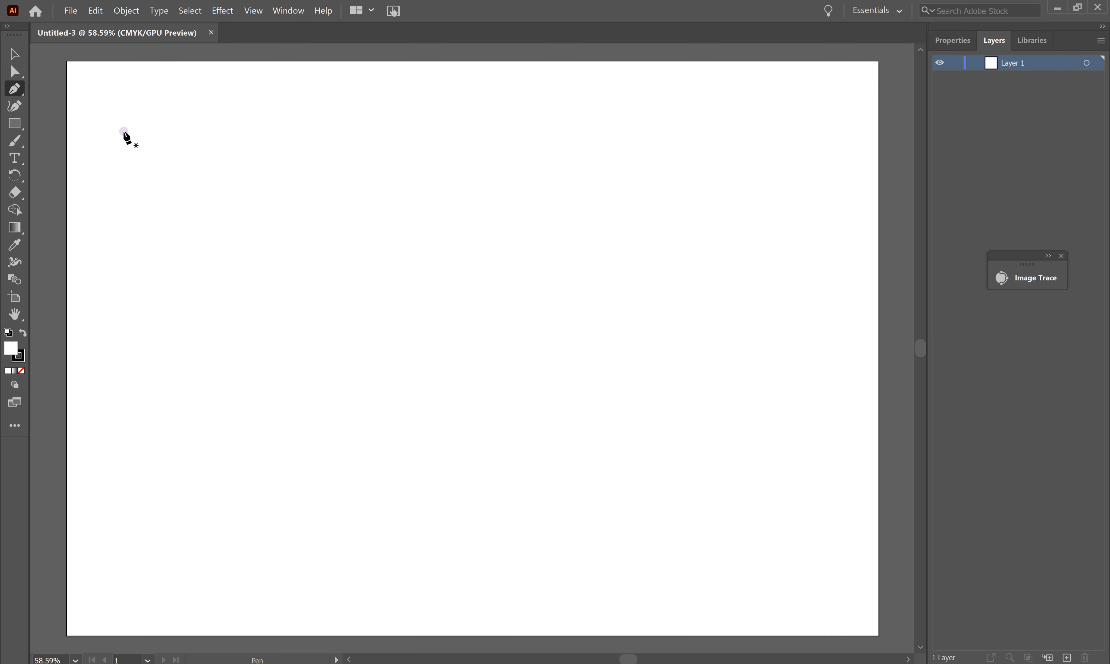
click(269, 205)
click(417, 150)
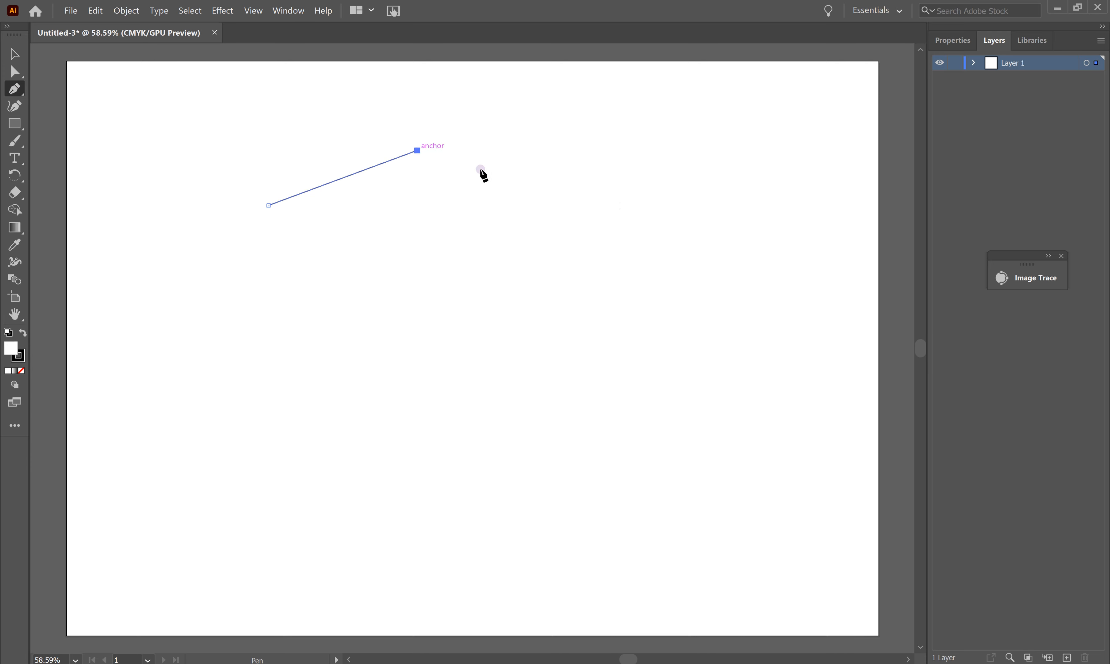
click(565, 210)
click(489, 295)
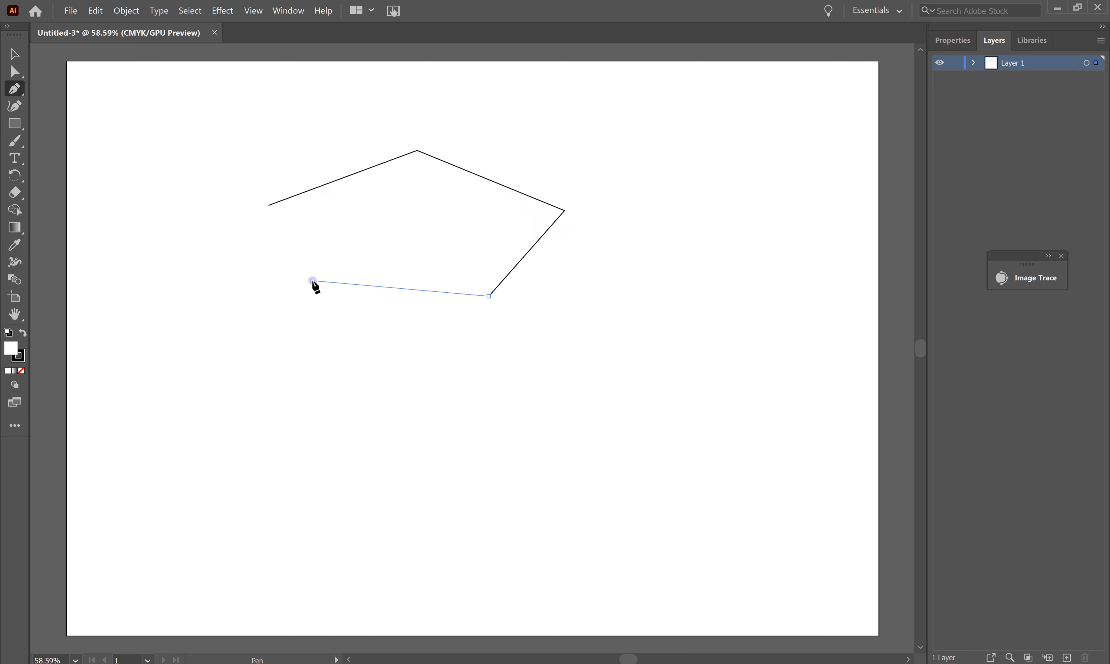
click(313, 280)
click(569, 145)
click(732, 287)
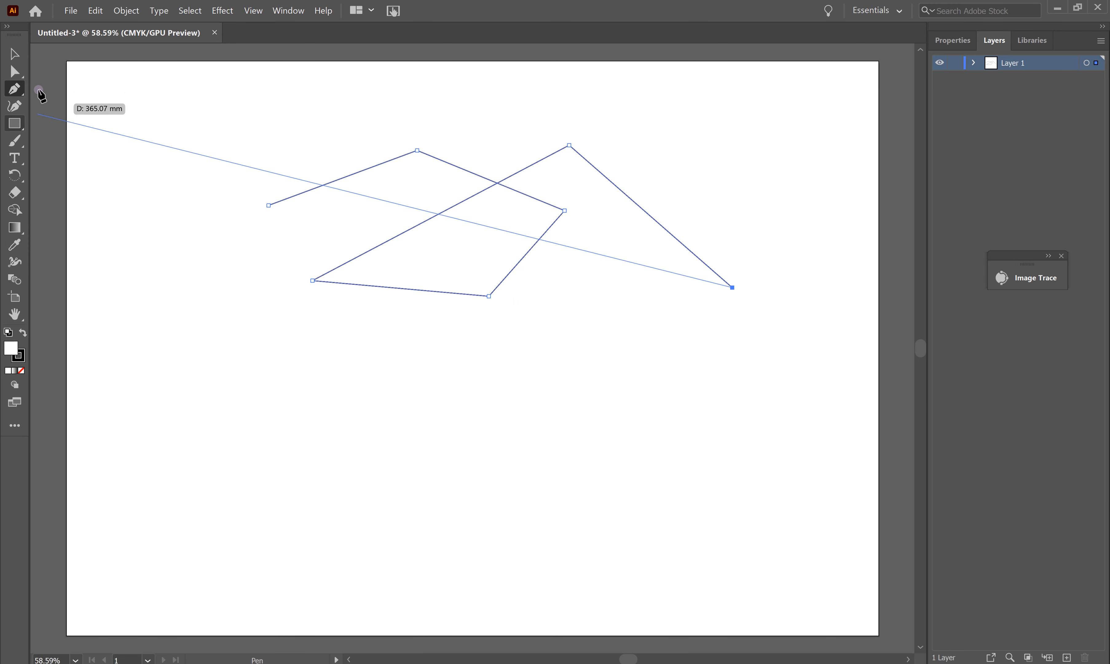
Step: Continue the path with the Curvature tool into a large loop around the bottom
click(15, 106)
click(527, 410)
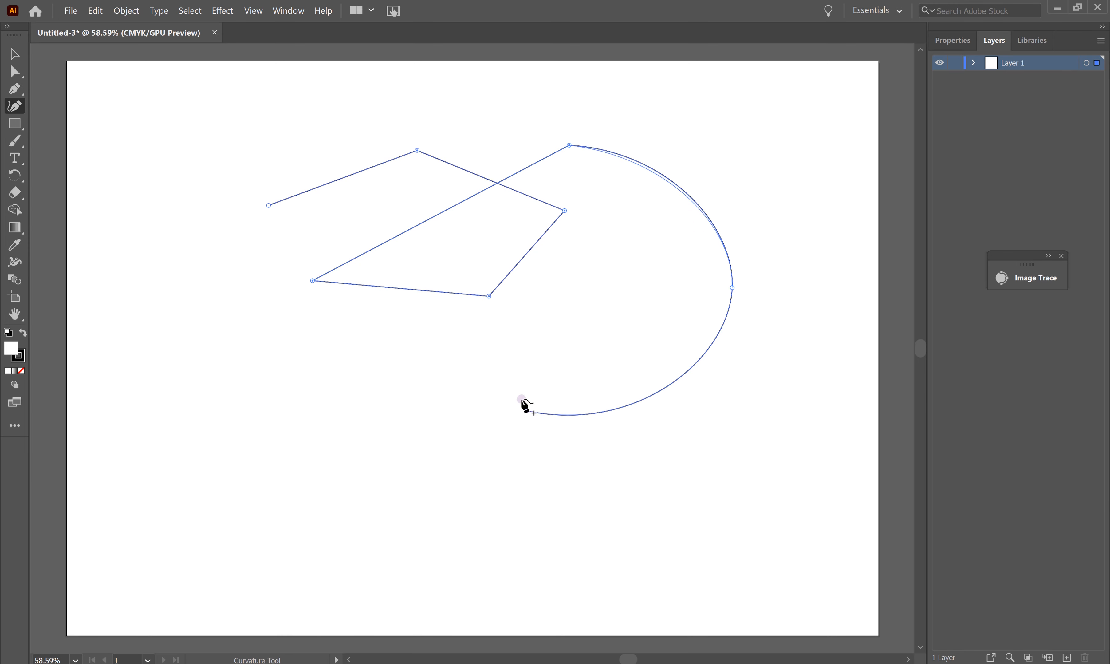
click(426, 252)
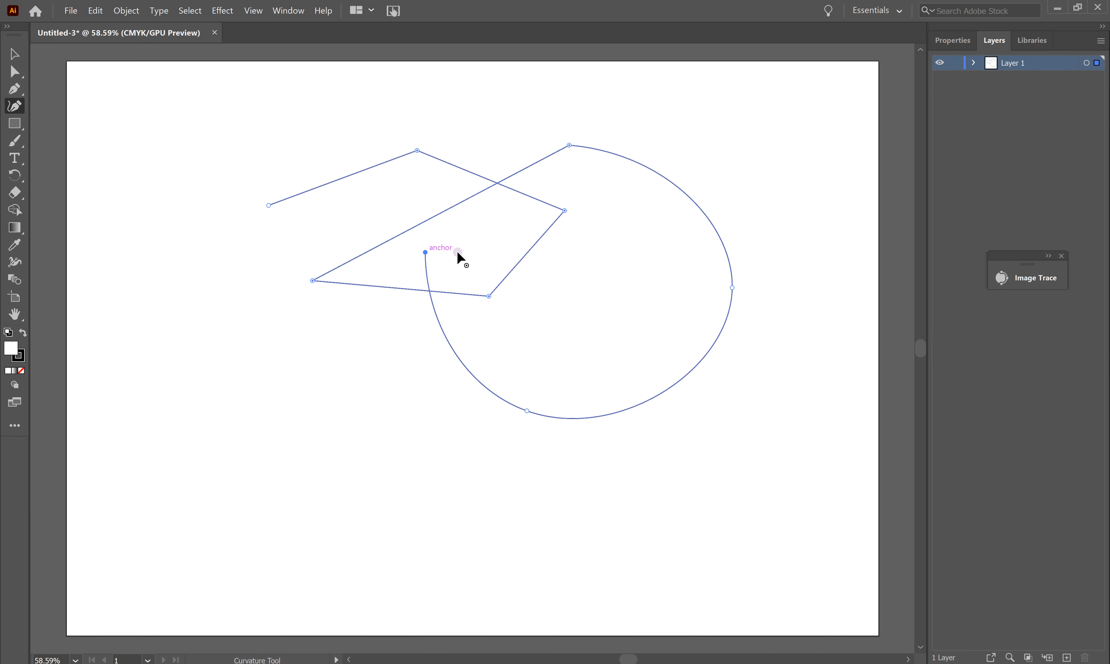
click(582, 259)
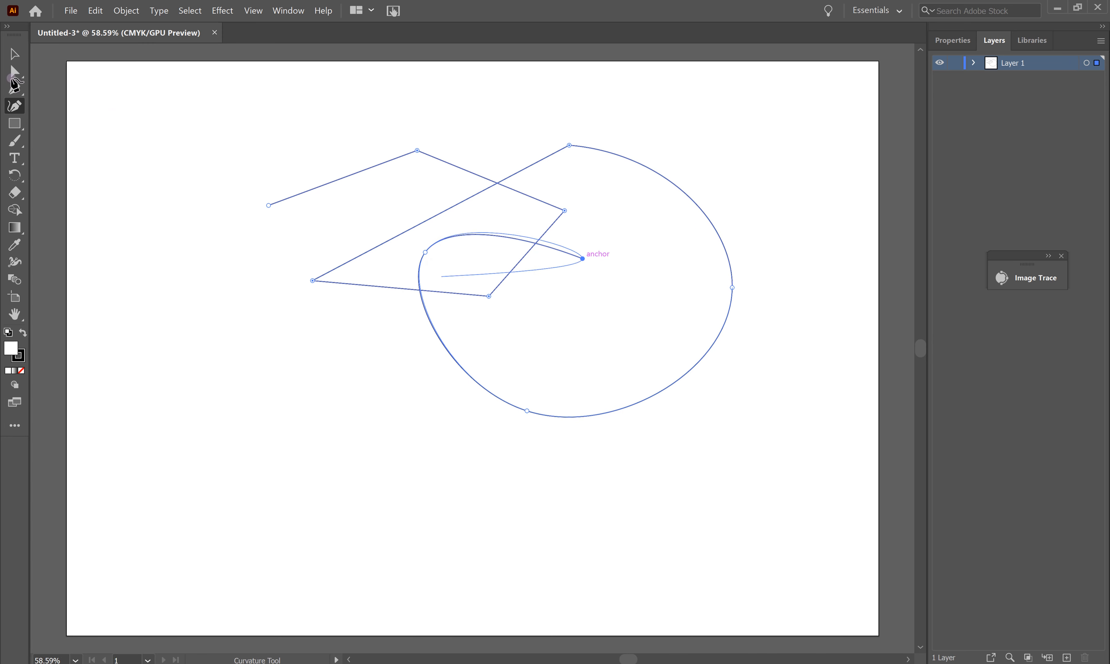
click(19, 56)
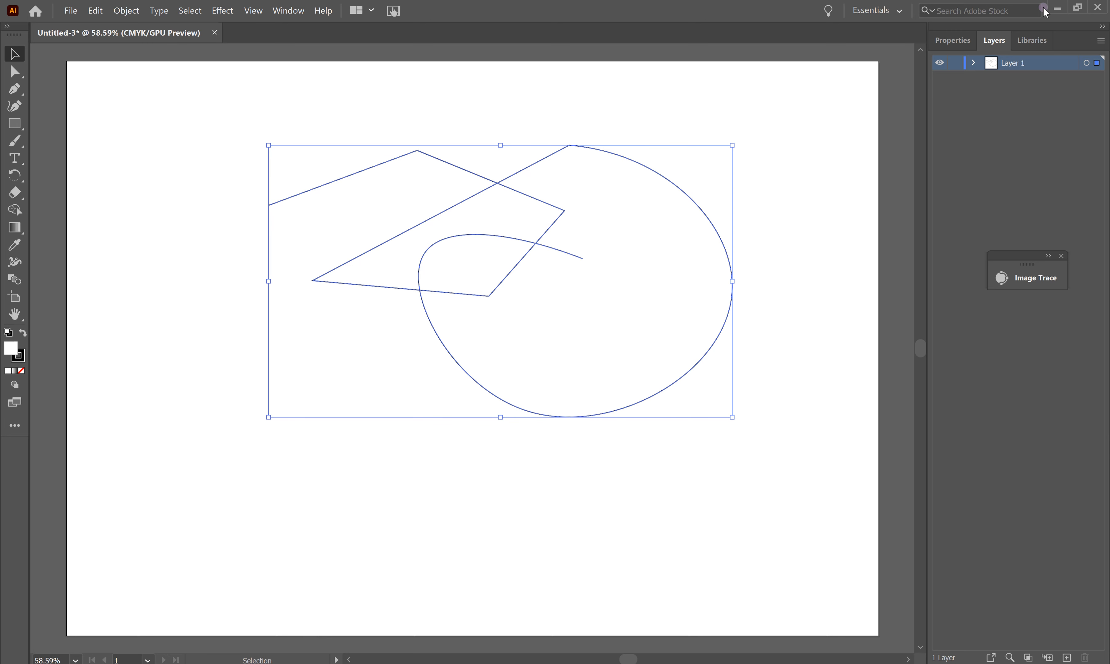
Step: Set the selected path's fill to None in the Properties panel
click(950, 41)
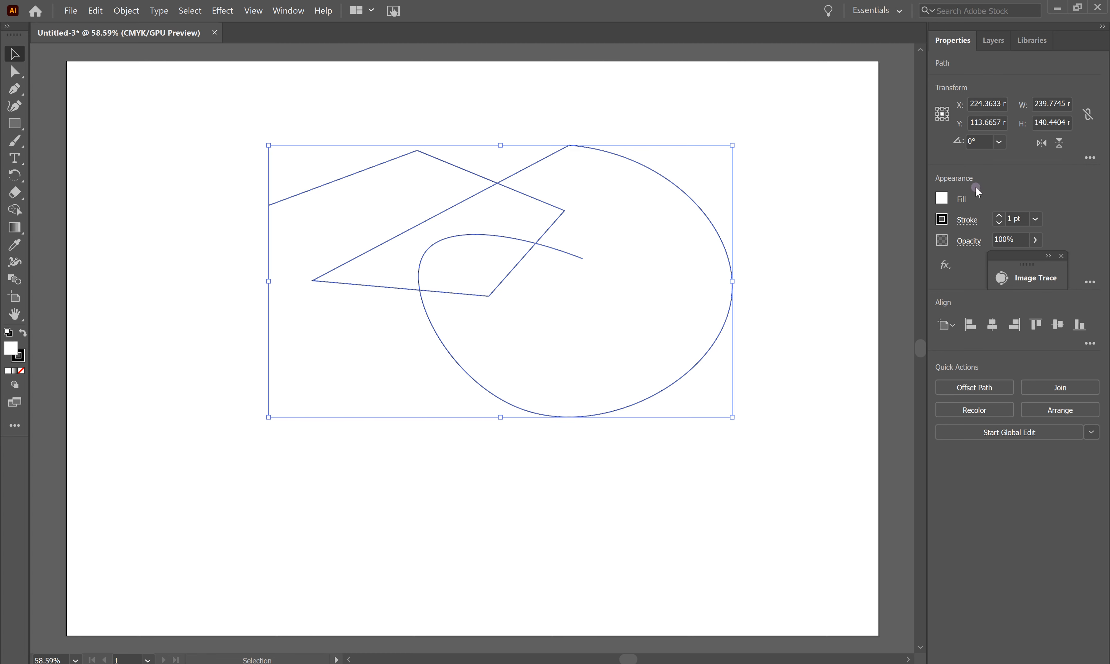
click(941, 198)
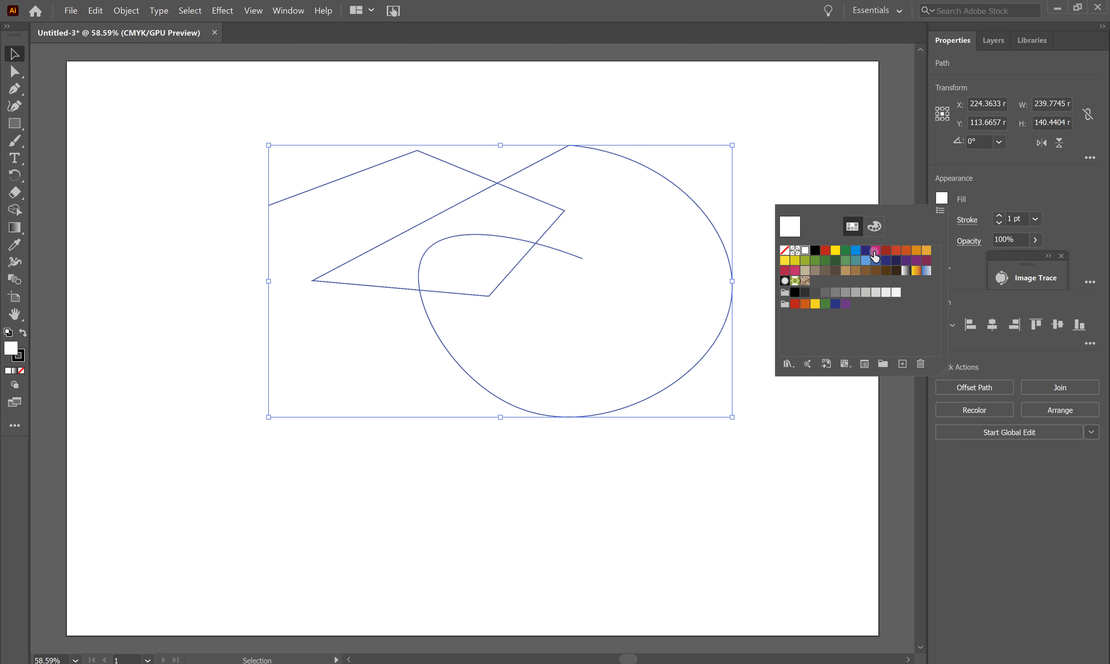
click(876, 251)
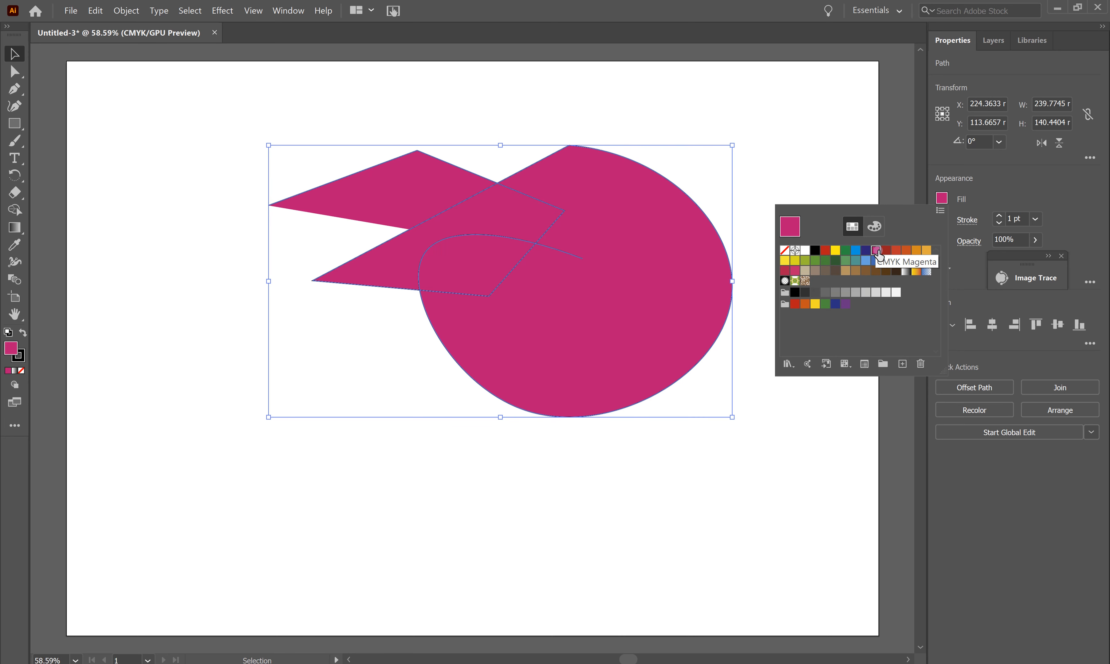
click(785, 251)
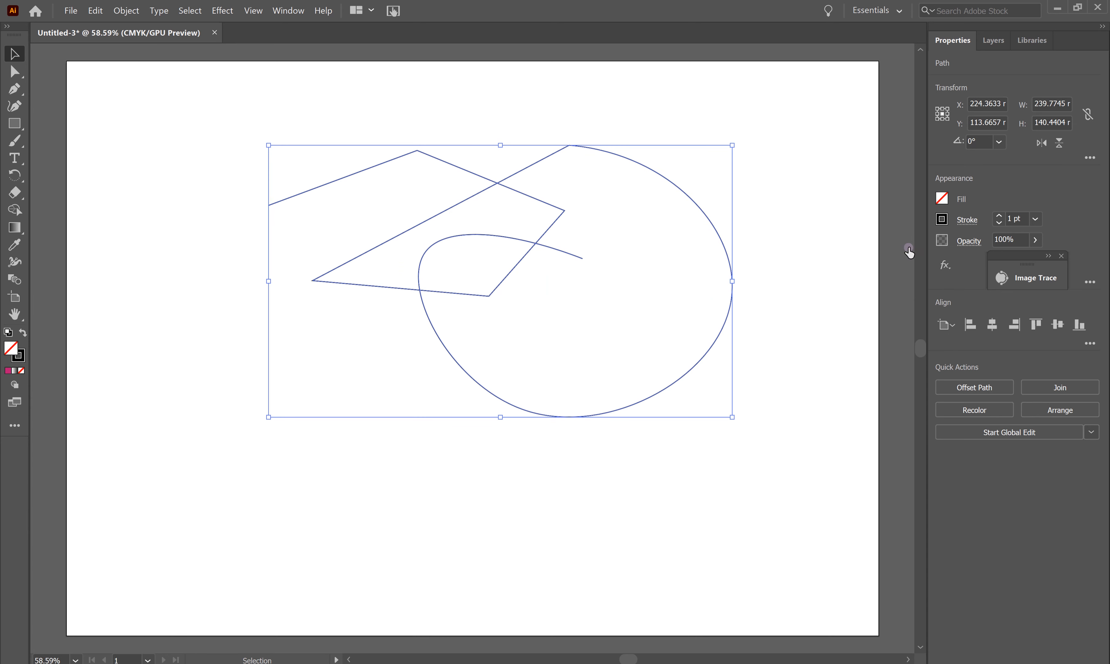
Step: Give the path a 7 pt black (K 100) stroke
click(999, 215)
click(999, 216)
click(999, 216)
click(999, 215)
click(999, 216)
click(999, 216)
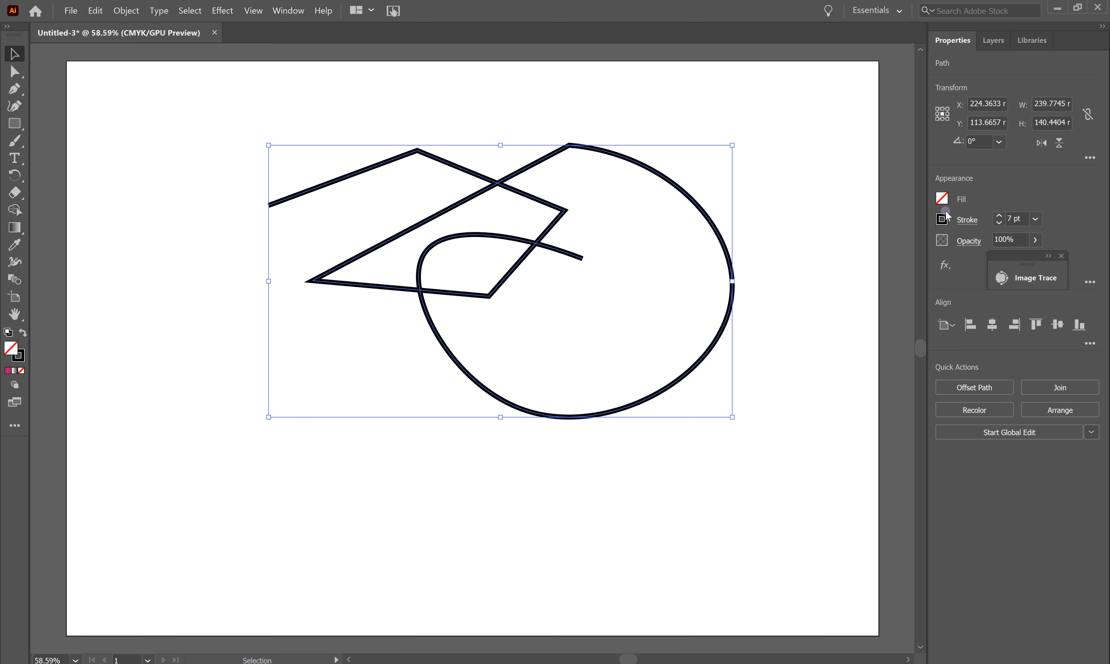
click(942, 219)
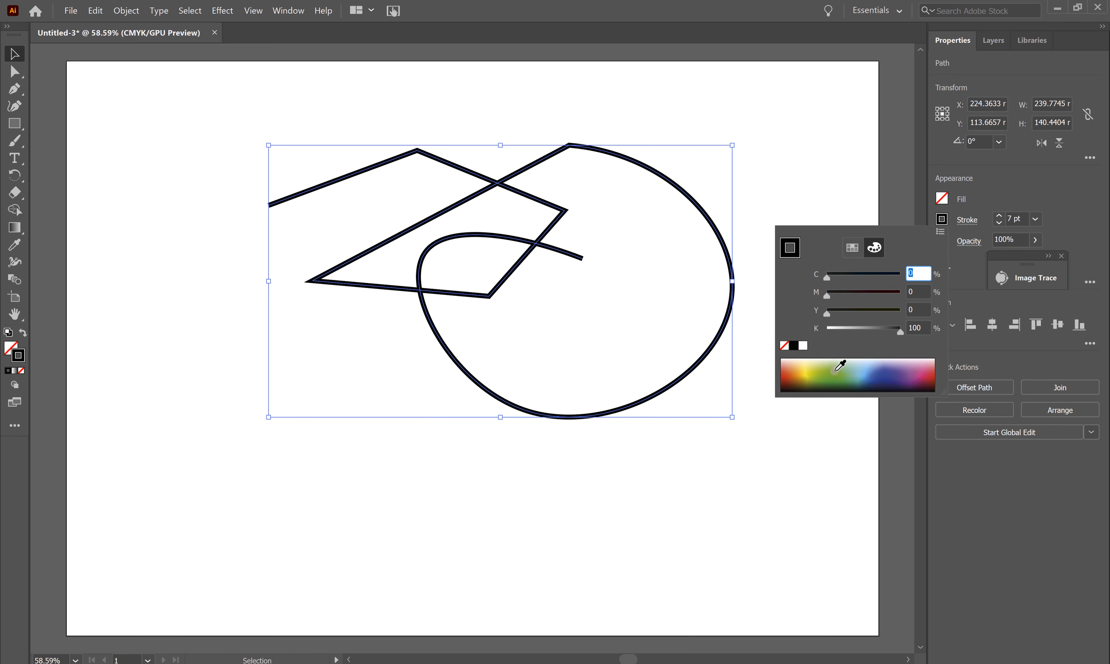
click(920, 374)
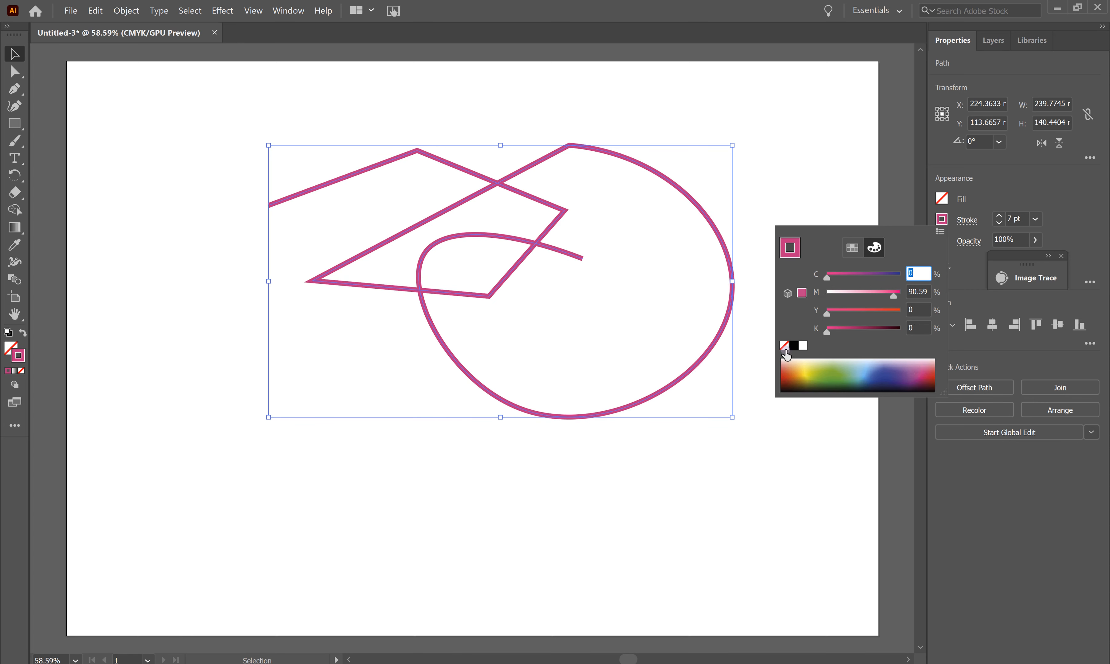
click(794, 345)
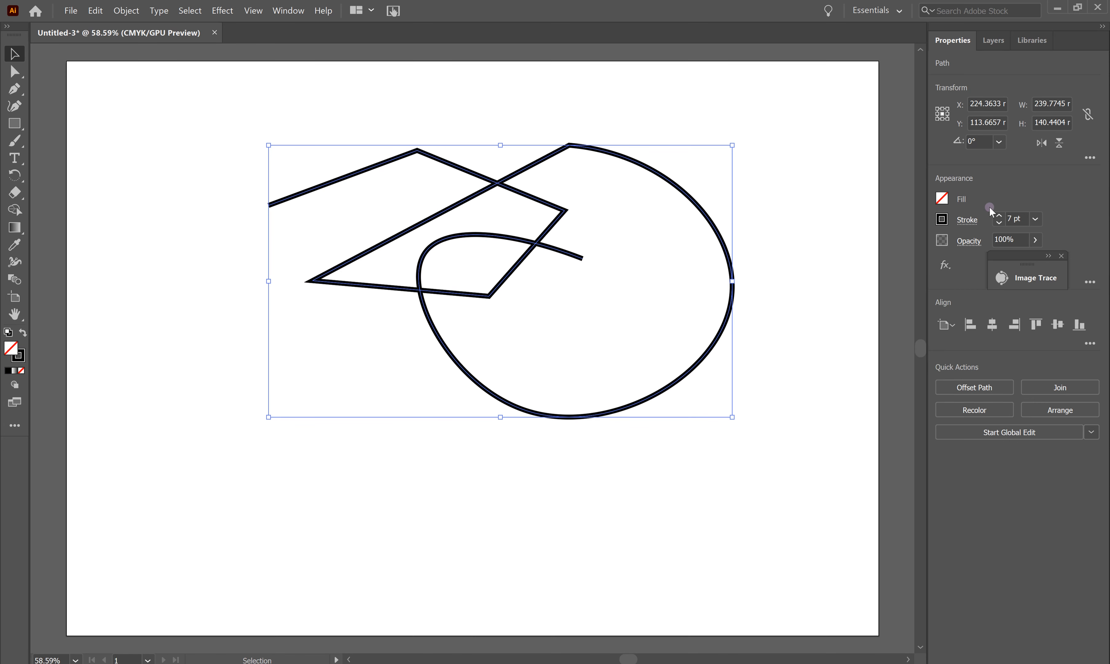
click(969, 220)
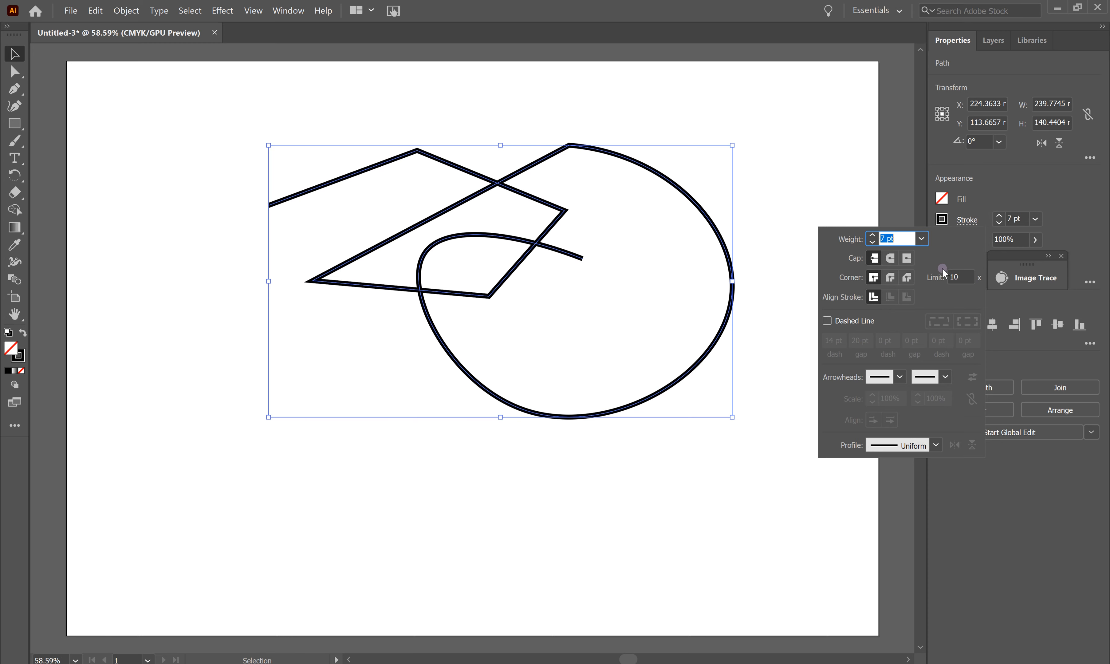
click(906, 258)
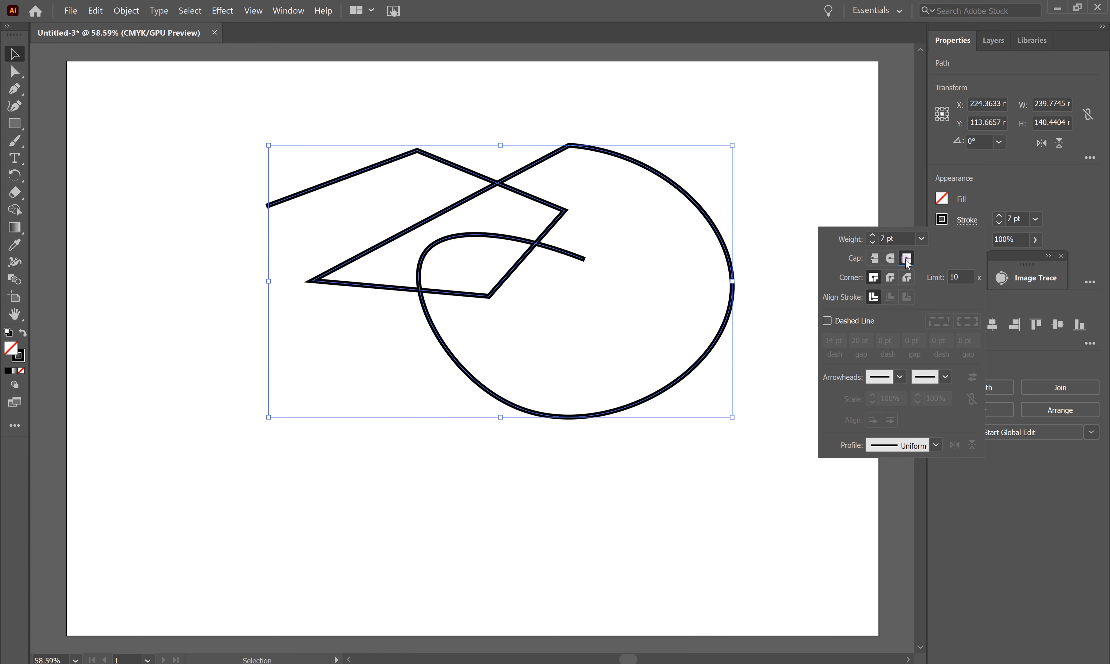
click(893, 280)
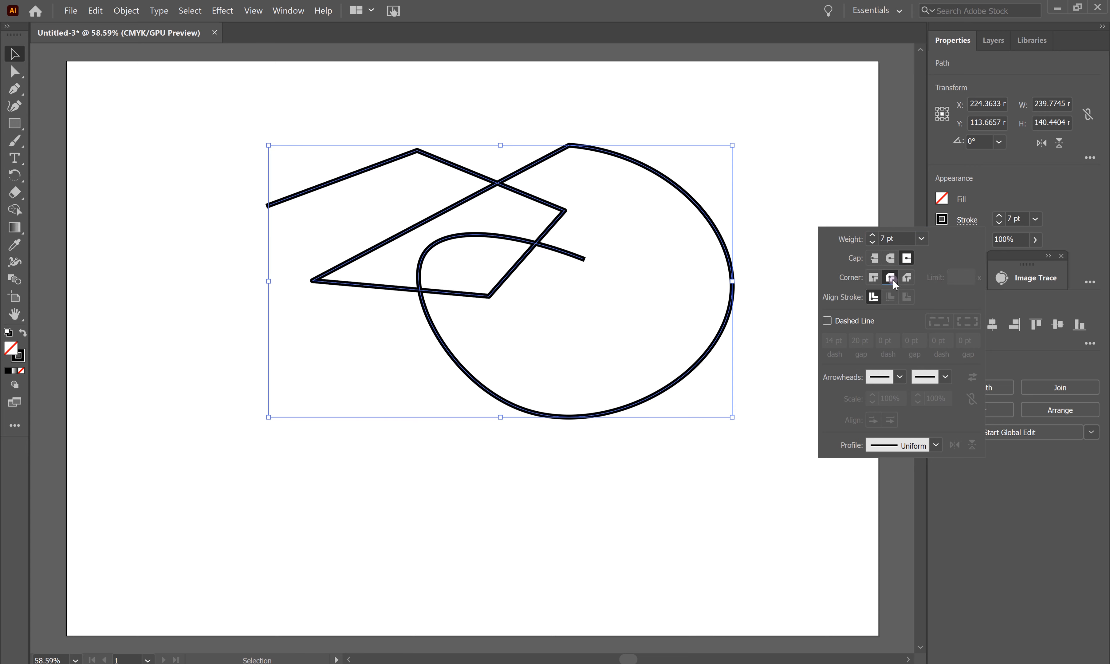
click(827, 321)
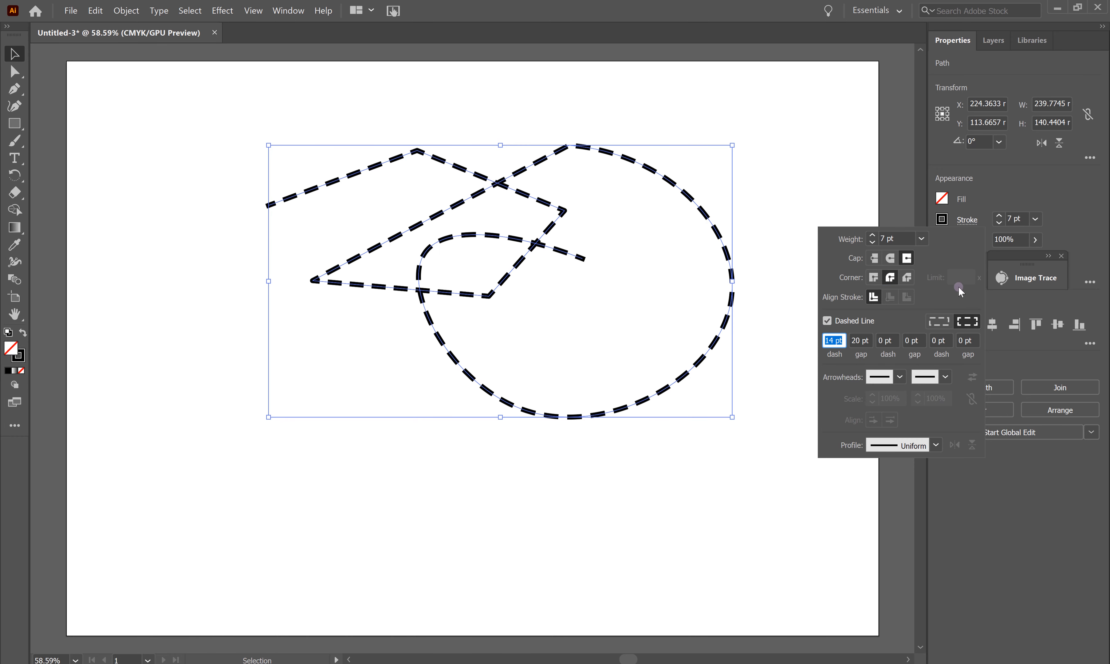
click(889, 257)
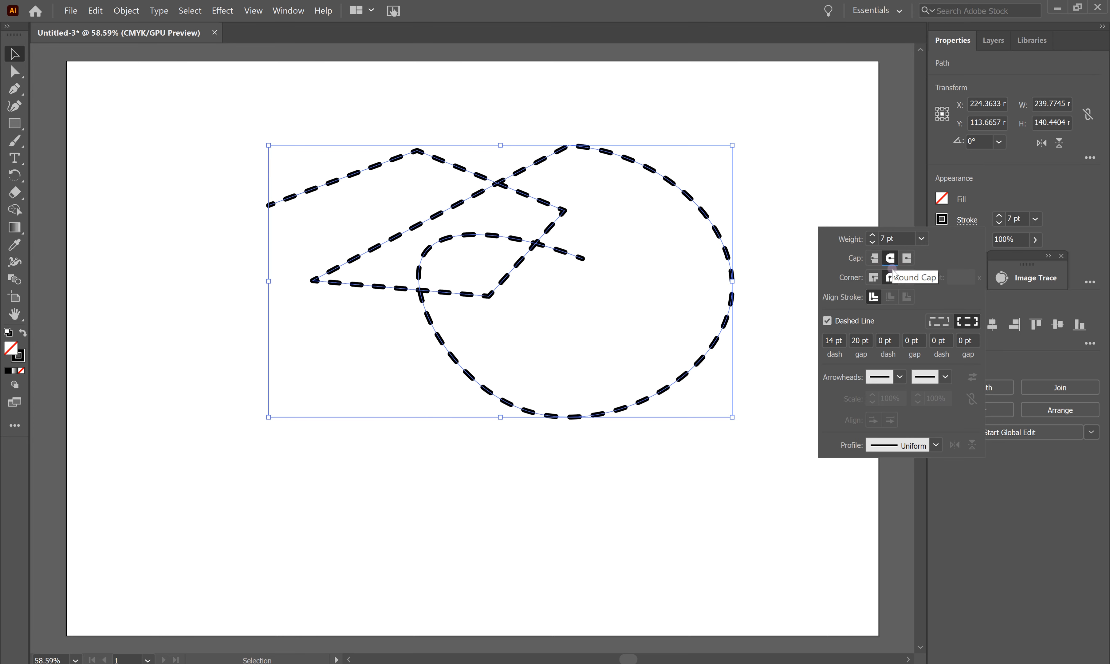
click(906, 257)
click(873, 277)
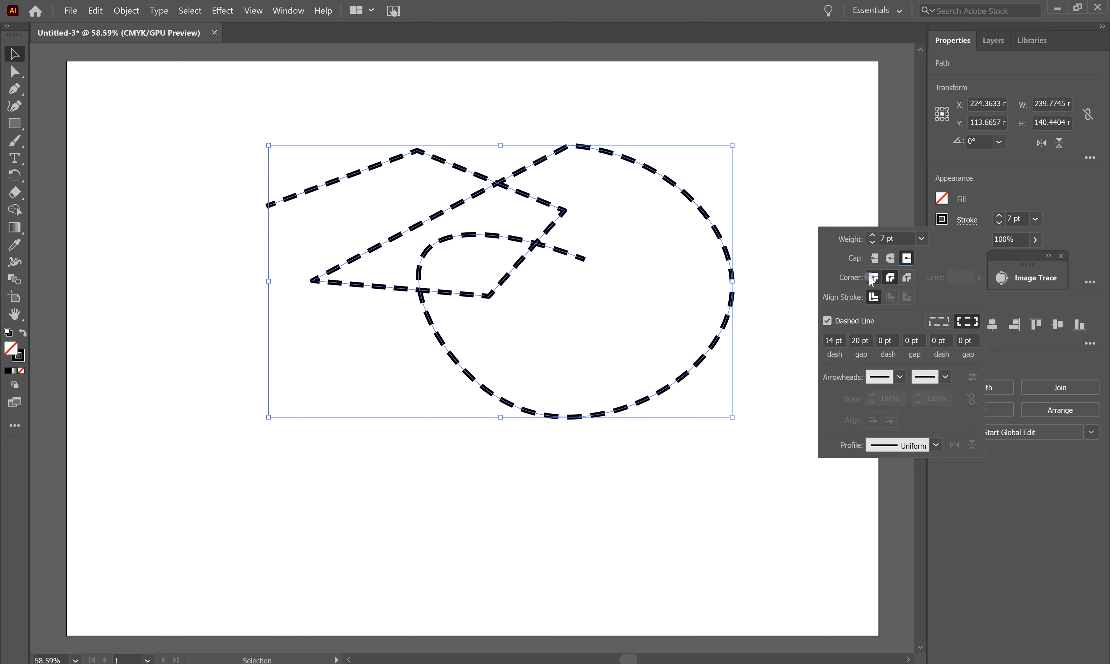
double_click(856, 341)
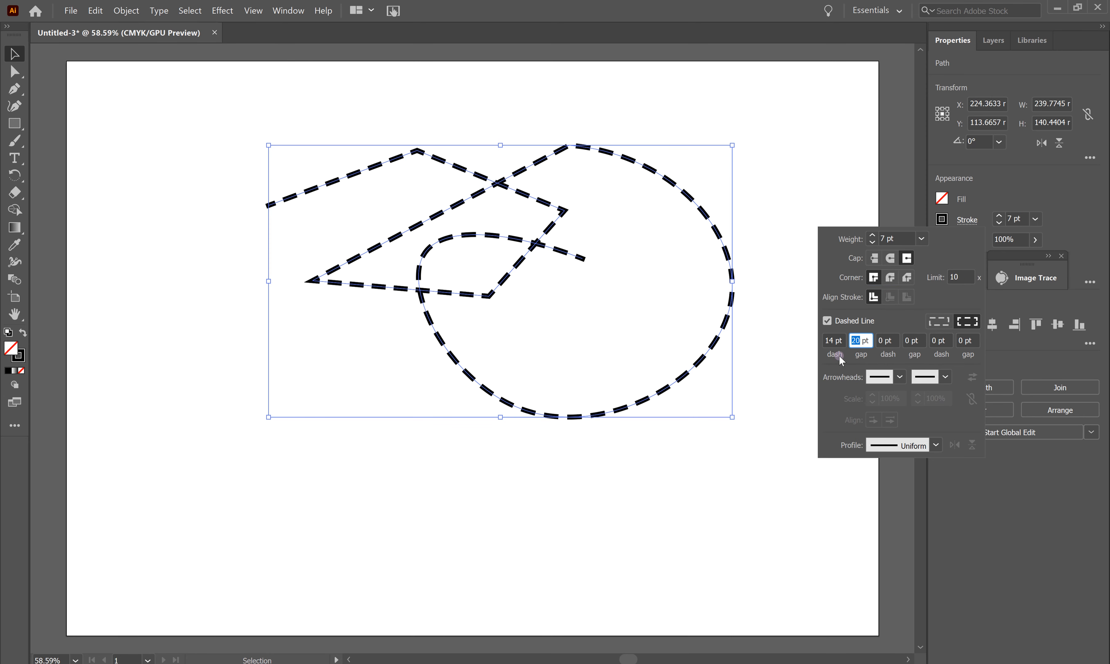
key(Return)
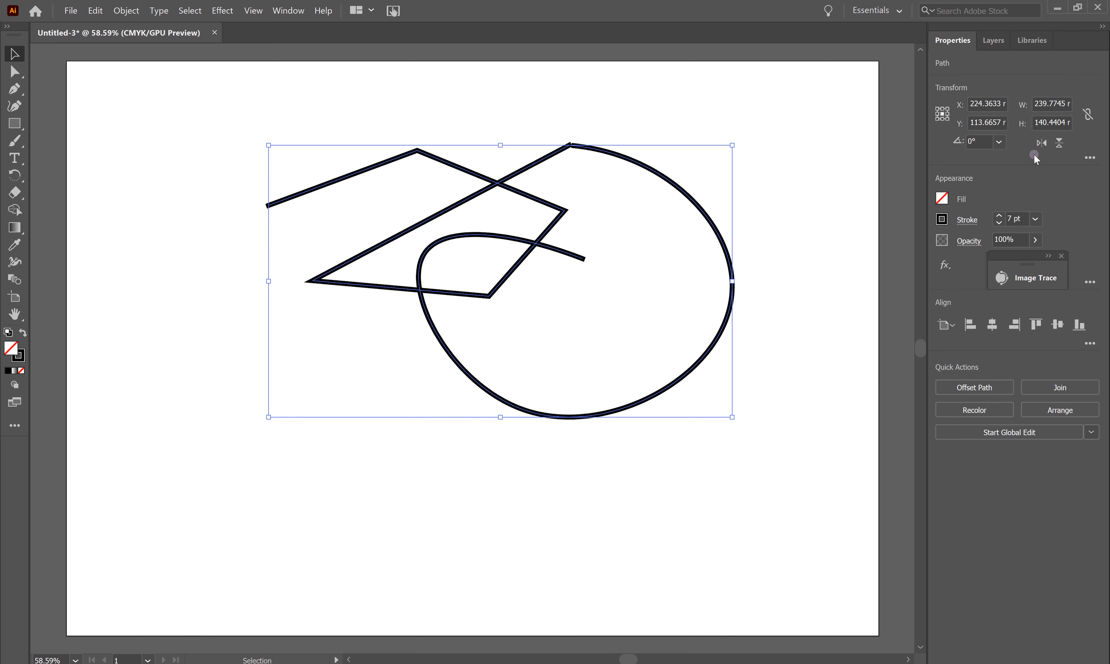
click(970, 218)
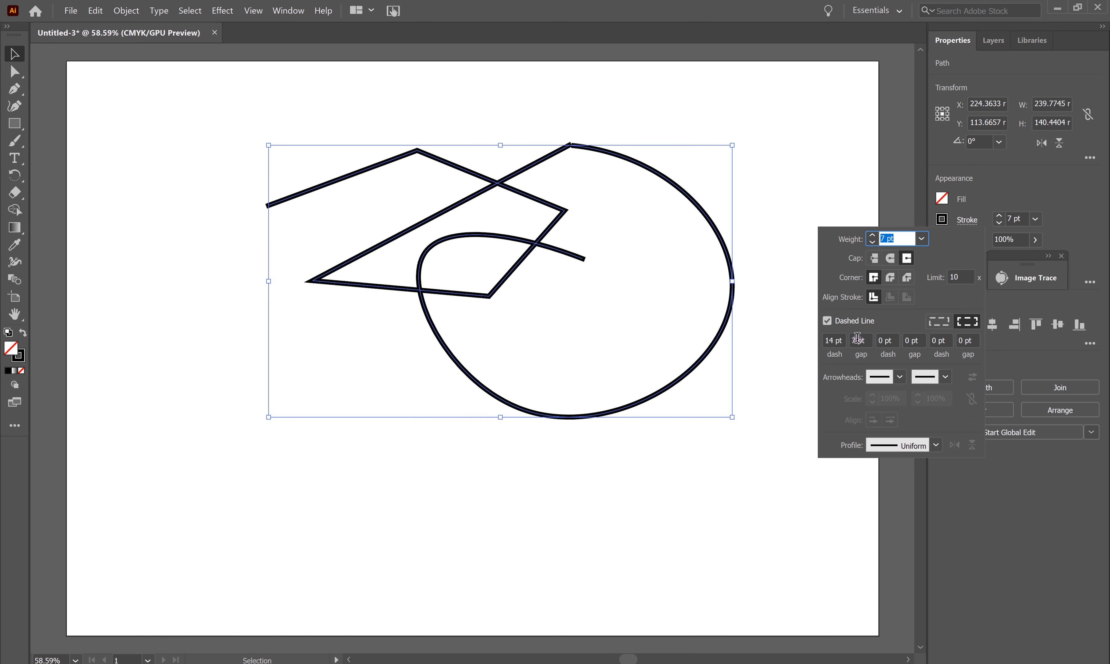
drag(864, 341, 837, 339)
text(10)
key(Return)
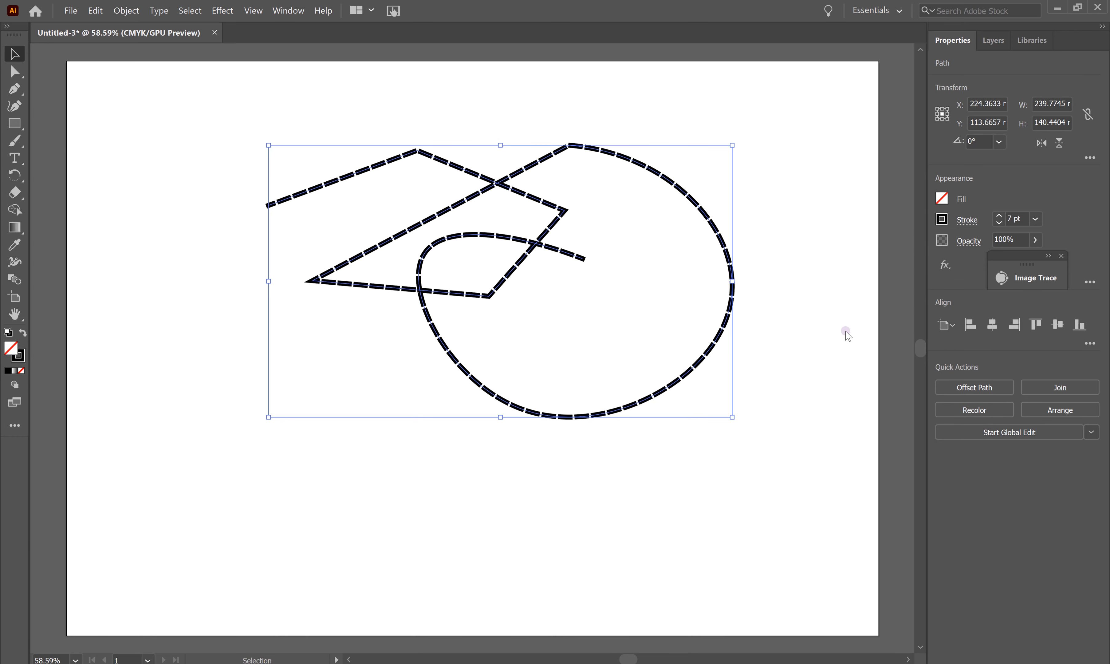
click(966, 219)
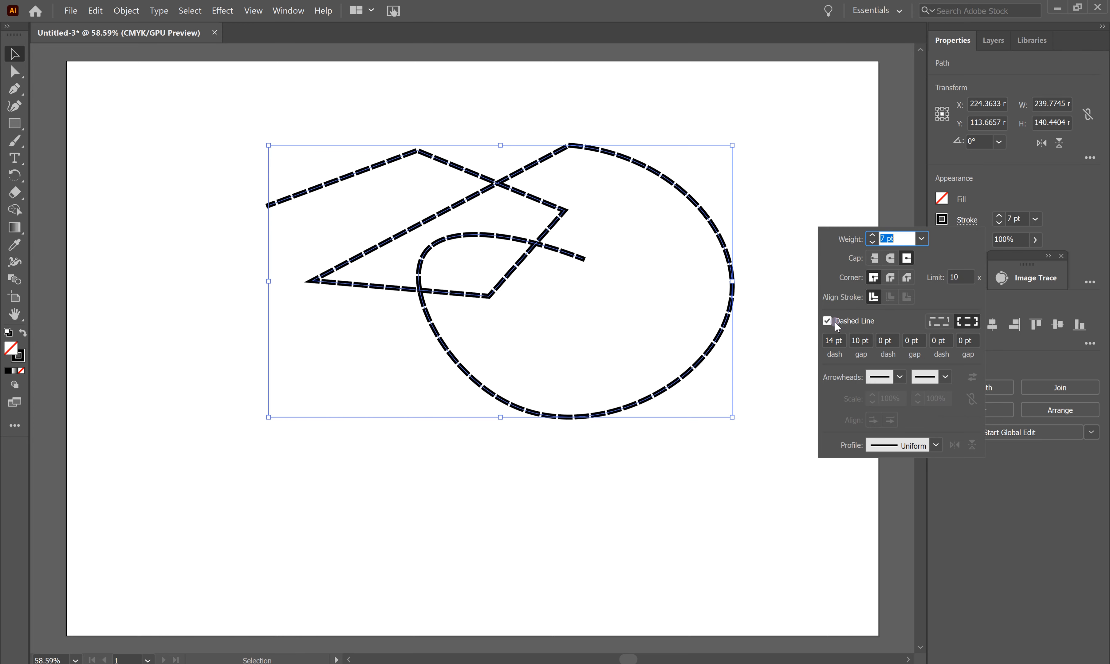
click(827, 320)
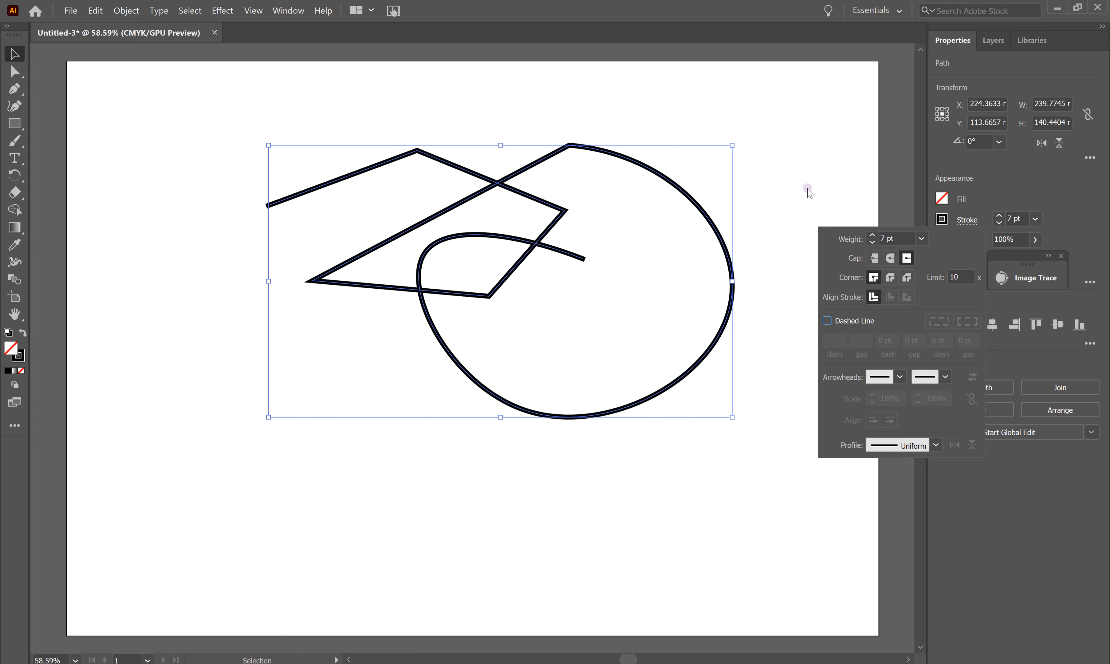
click(1073, 219)
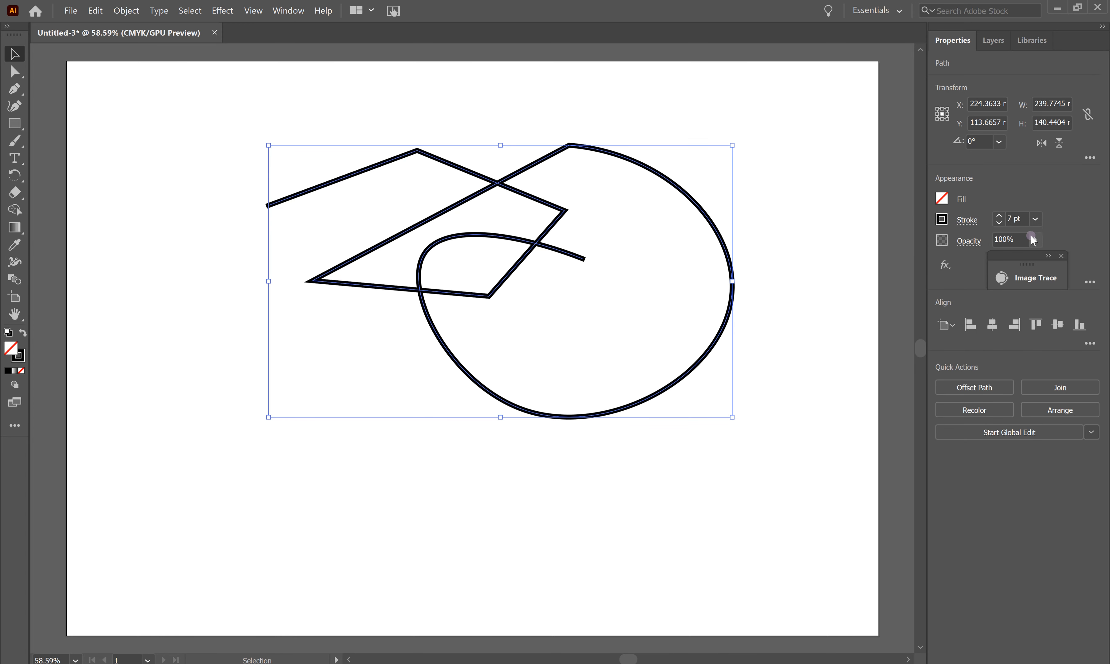
click(1035, 240)
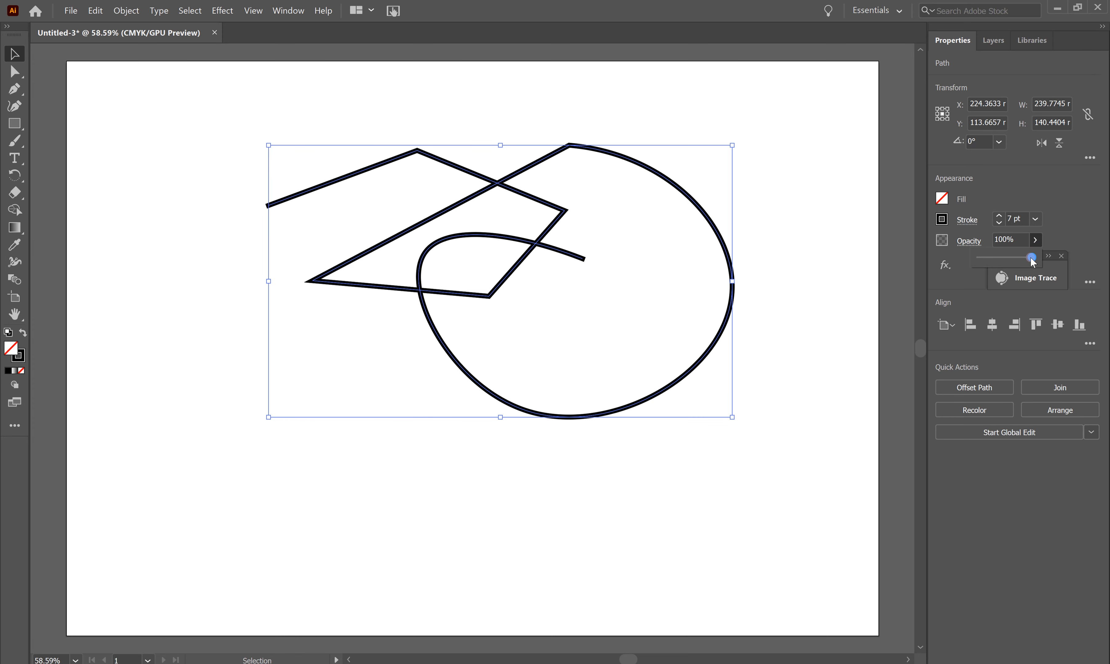
mouse_move(1031, 258)
mouse_down()
mouse_move(1006, 258)
mouse_move(1093, 254)
mouse_move(1034, 240)
mouse_move(1076, 242)
mouse_up()
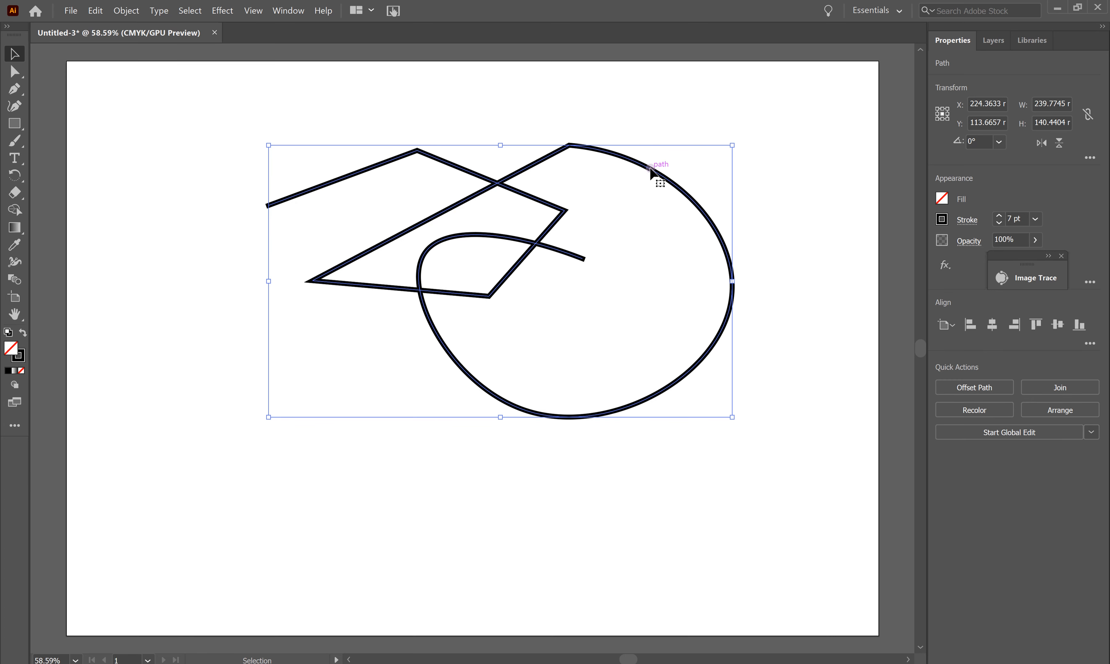
Step: Reposition the path drawing and resize it to about 226 × 144 mm
drag(656, 174, 626, 150)
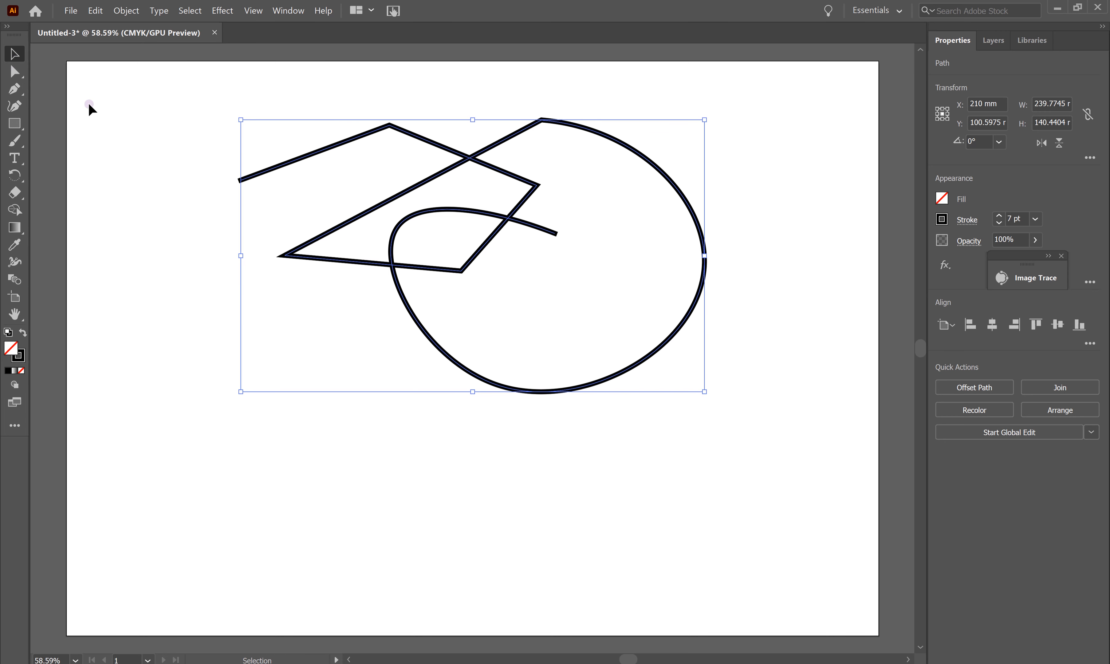
click(14, 92)
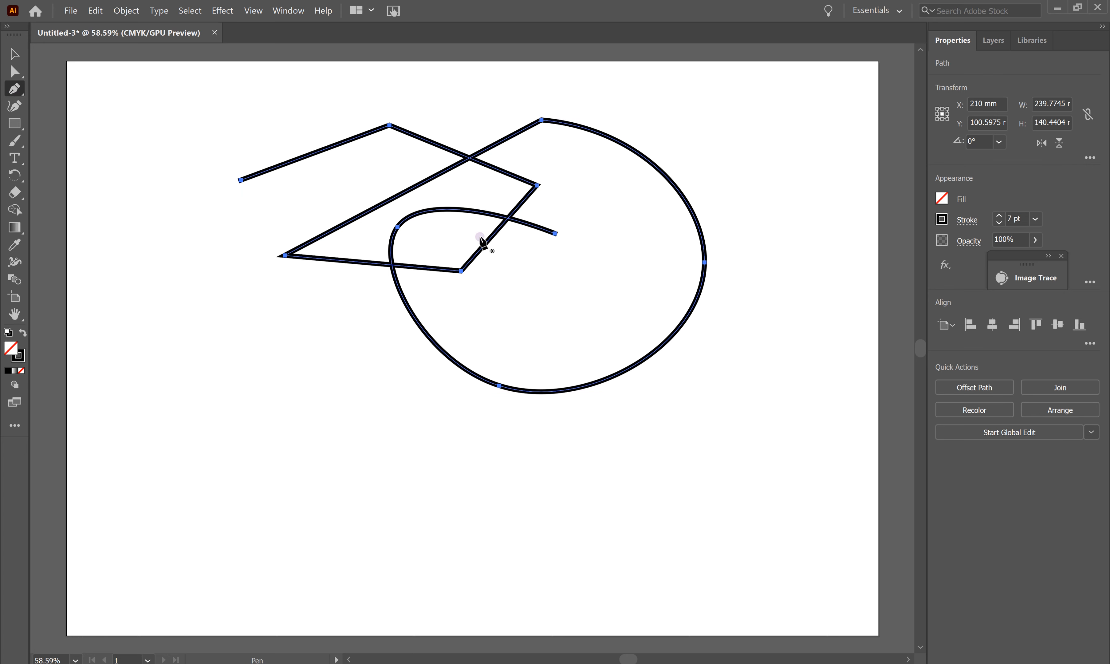
key(v)
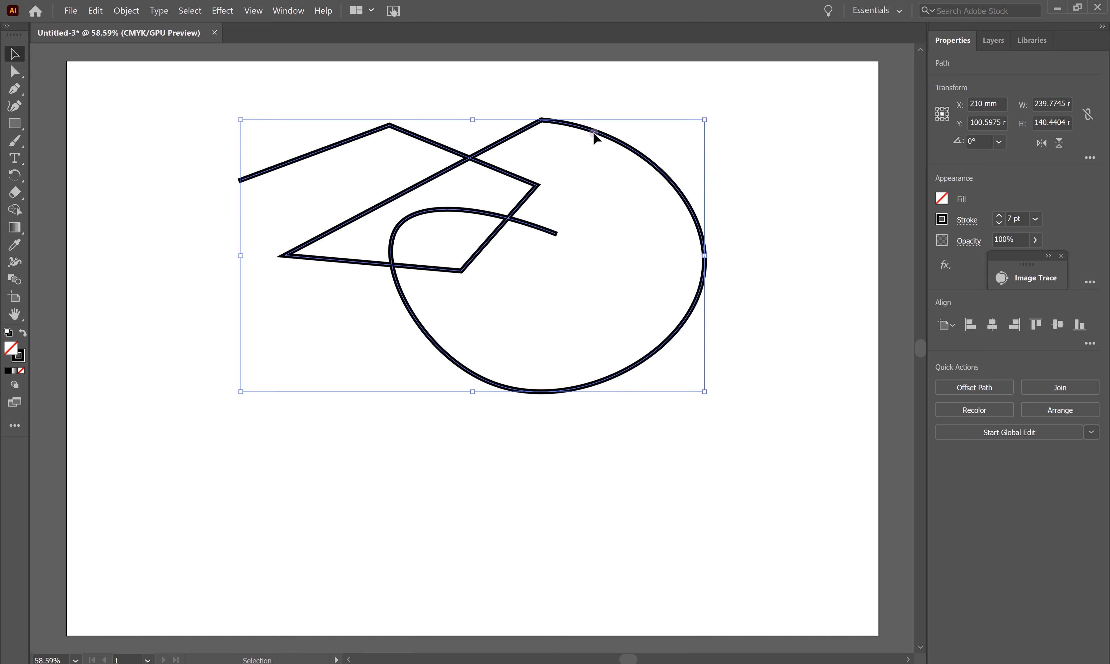
mouse_move(594, 130)
mouse_down()
mouse_move(546, 338)
mouse_move(650, 331)
mouse_move(615, 136)
mouse_up()
drag(727, 396, 518, 403)
drag(517, 265, 701, 273)
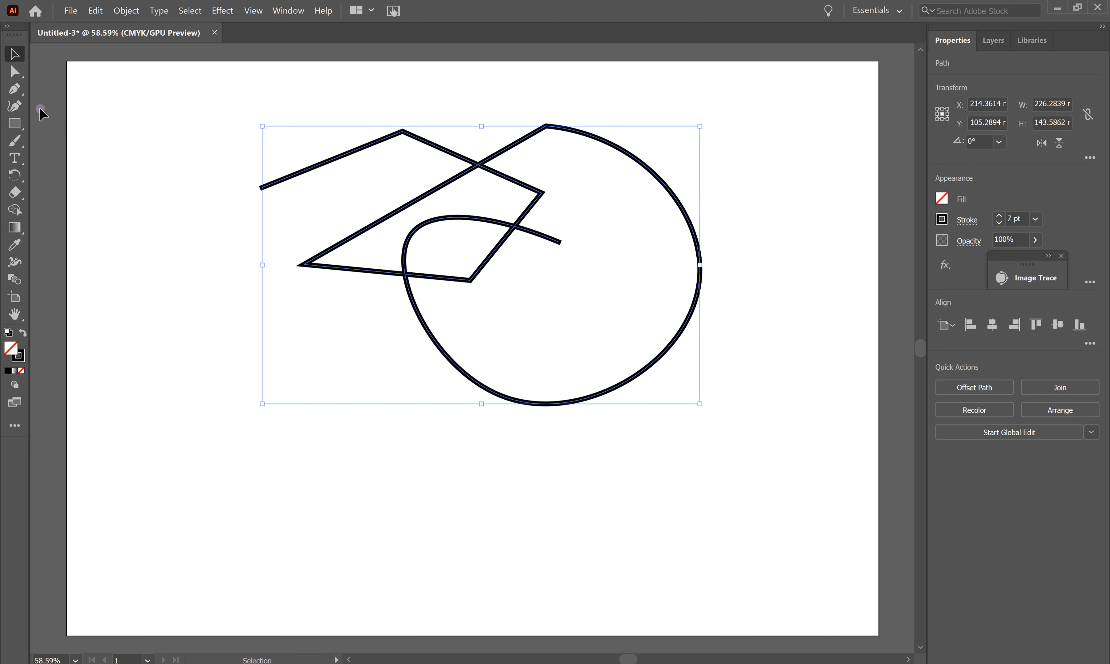
click(10, 71)
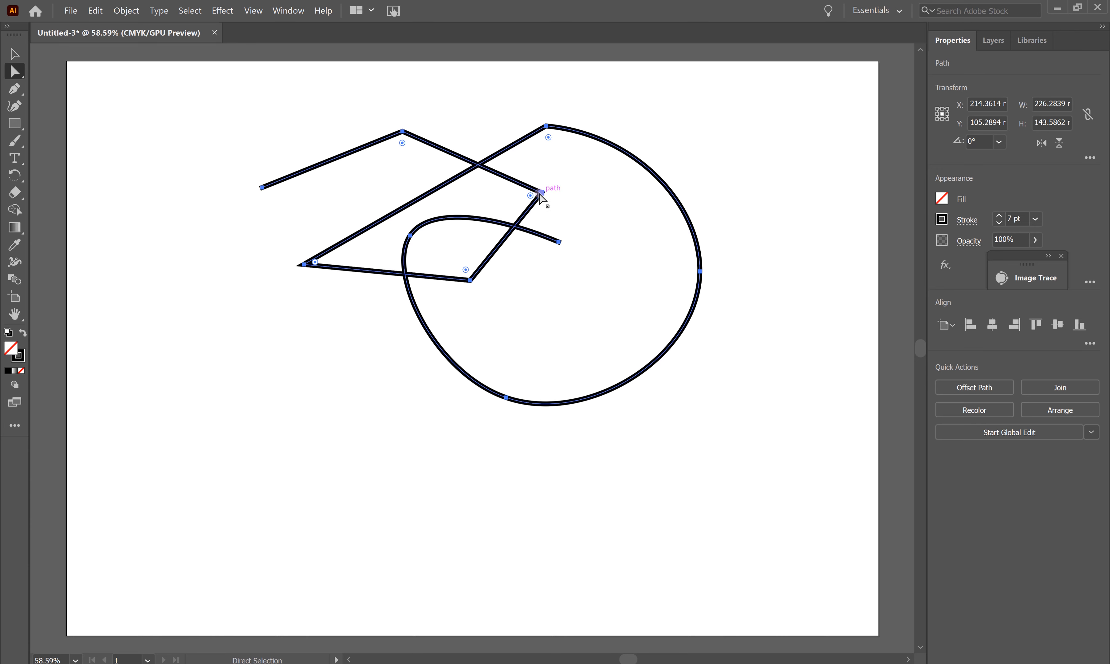
Step: Pull the right corner and the curve's end down and right, and raise the zigzag's top peak
drag(542, 192, 594, 206)
click(560, 243)
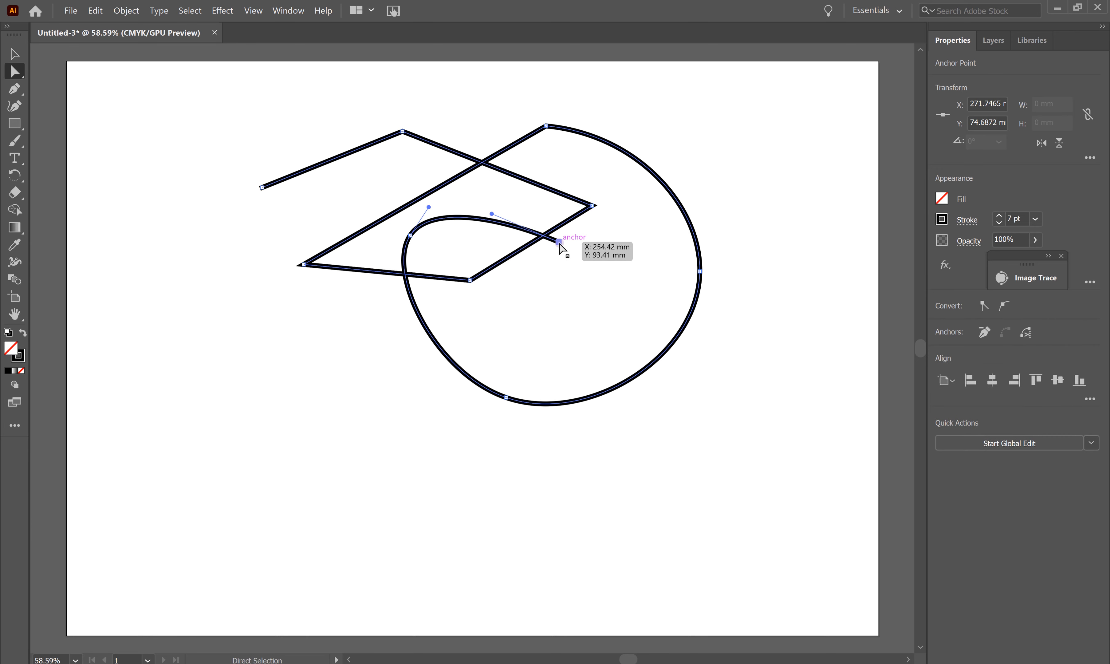
drag(560, 246, 600, 282)
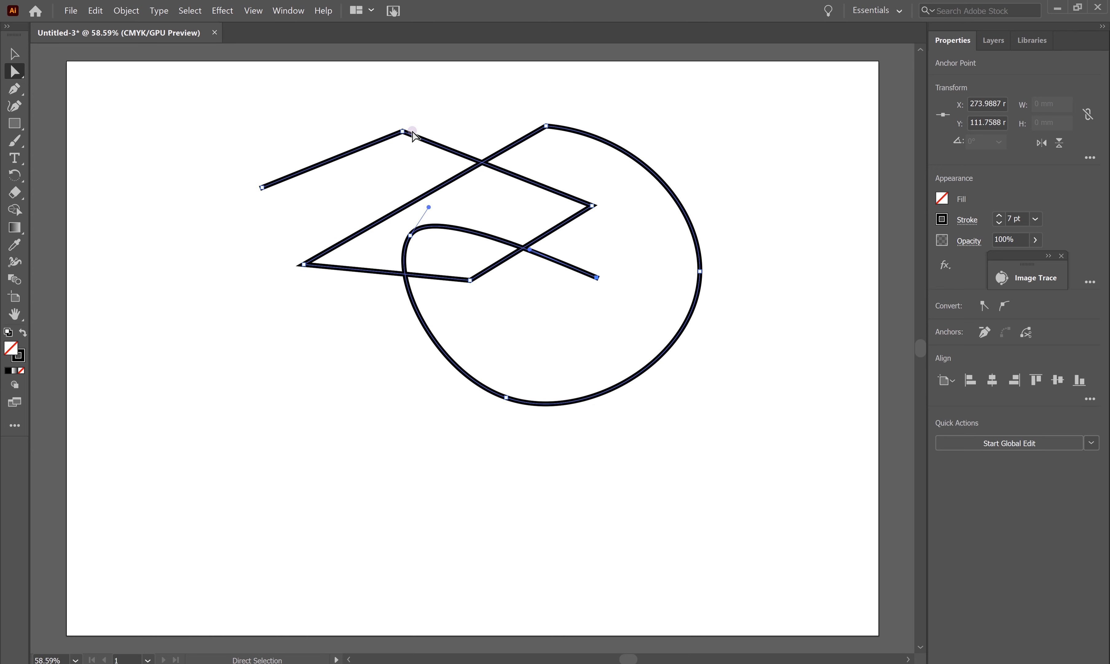
drag(402, 132, 421, 101)
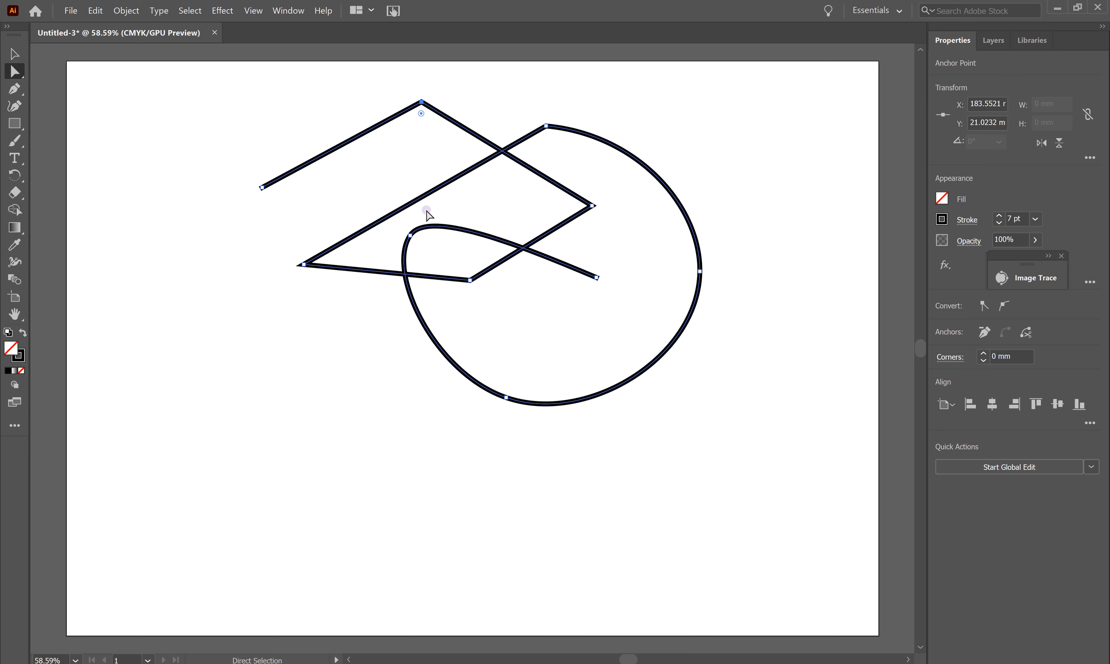
Step: Draw a rectangle of about 131.5 × 75.9 mm in the artboard's lower left
click(15, 125)
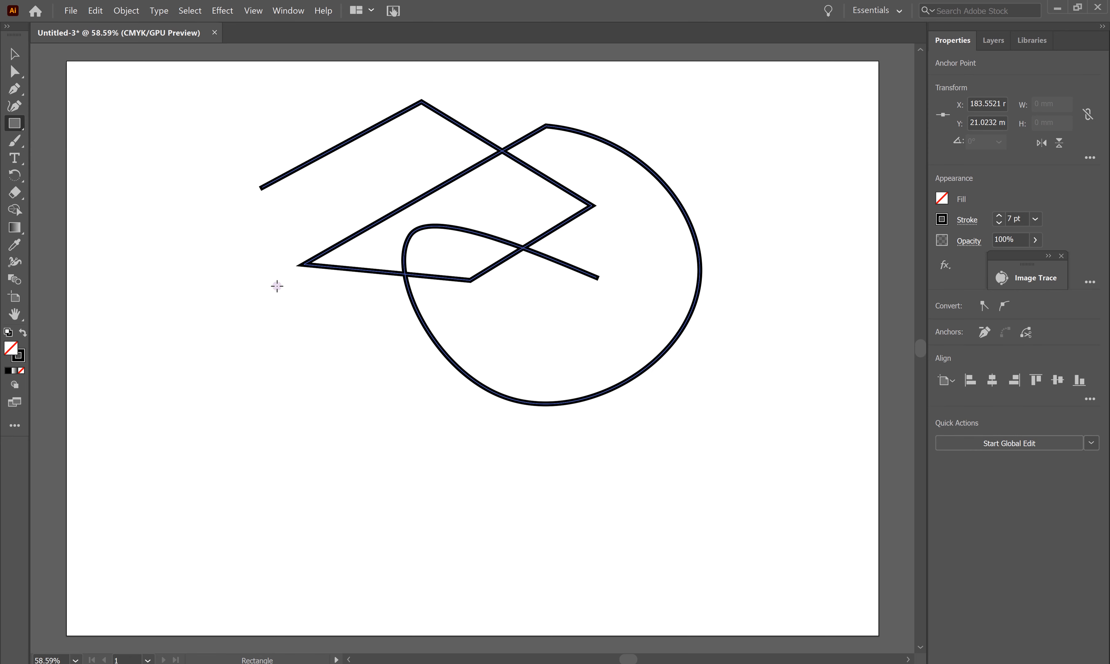
click(15, 130)
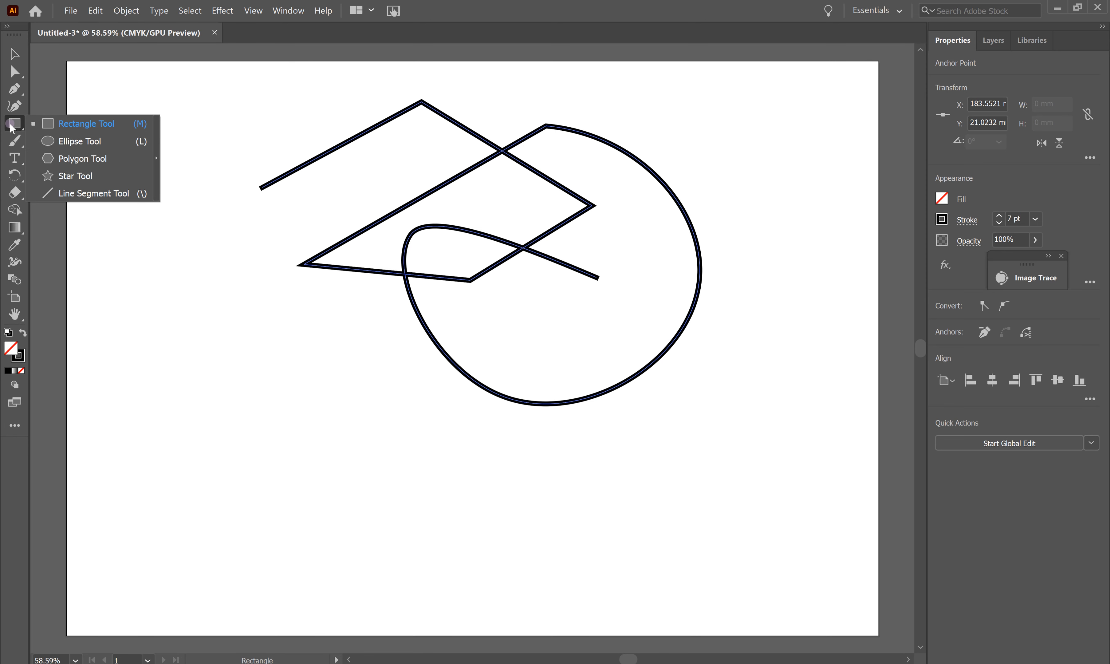
click(34, 128)
mouse_move(145, 393)
mouse_down()
mouse_move(413, 519)
mouse_move(399, 540)
mouse_up()
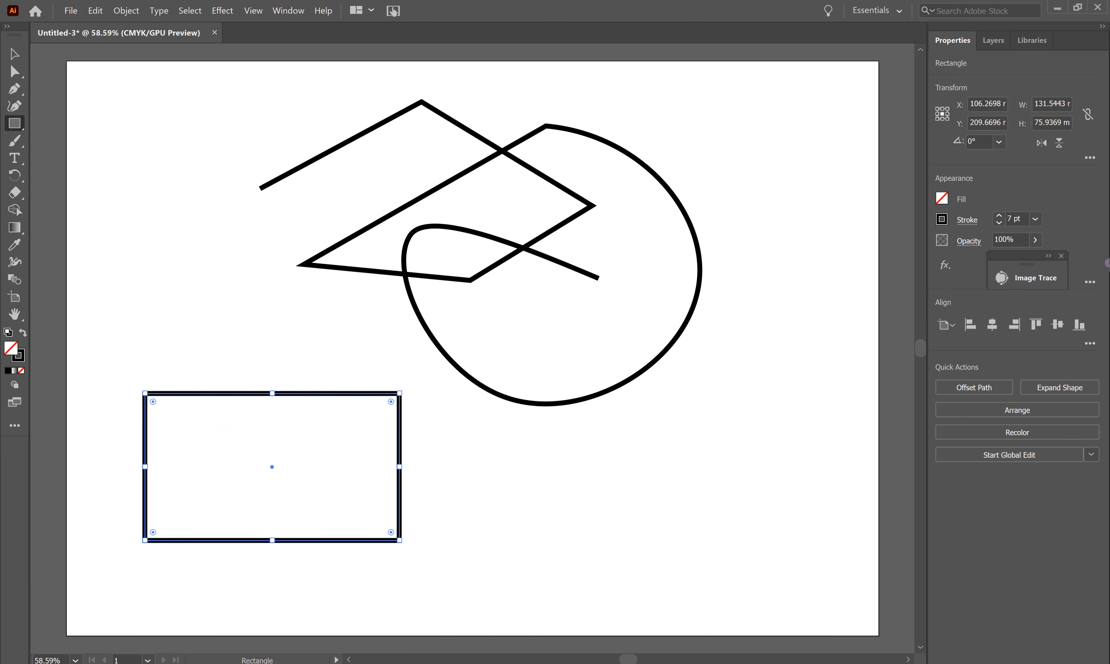
Step: Make the rectangle's 7 pt stroke dashed and pink
click(969, 221)
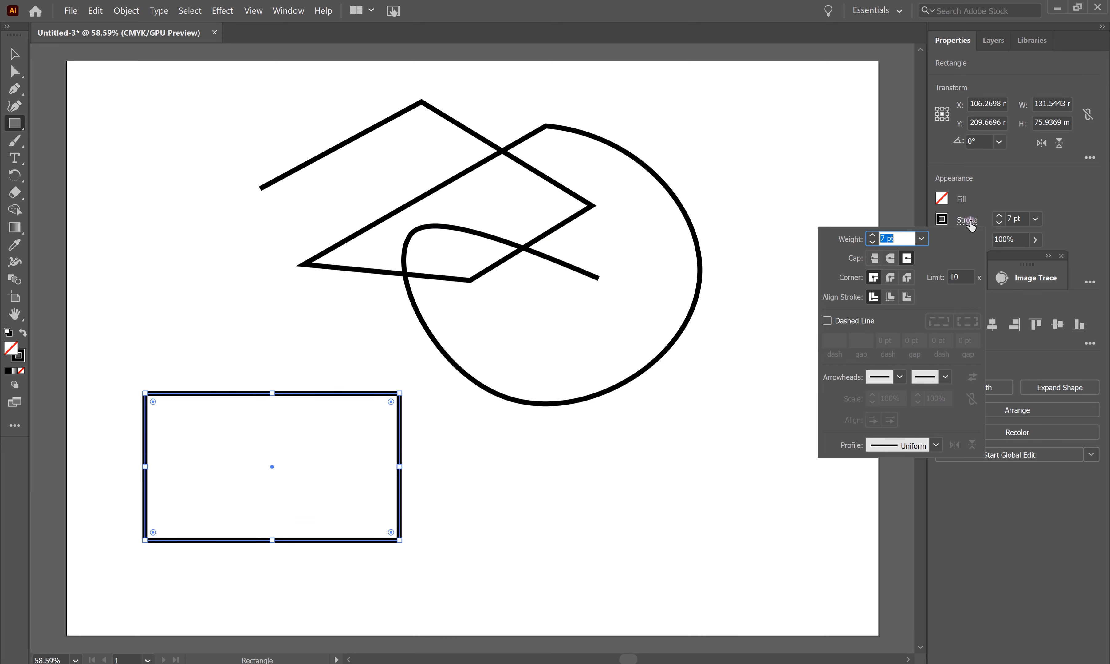
click(827, 321)
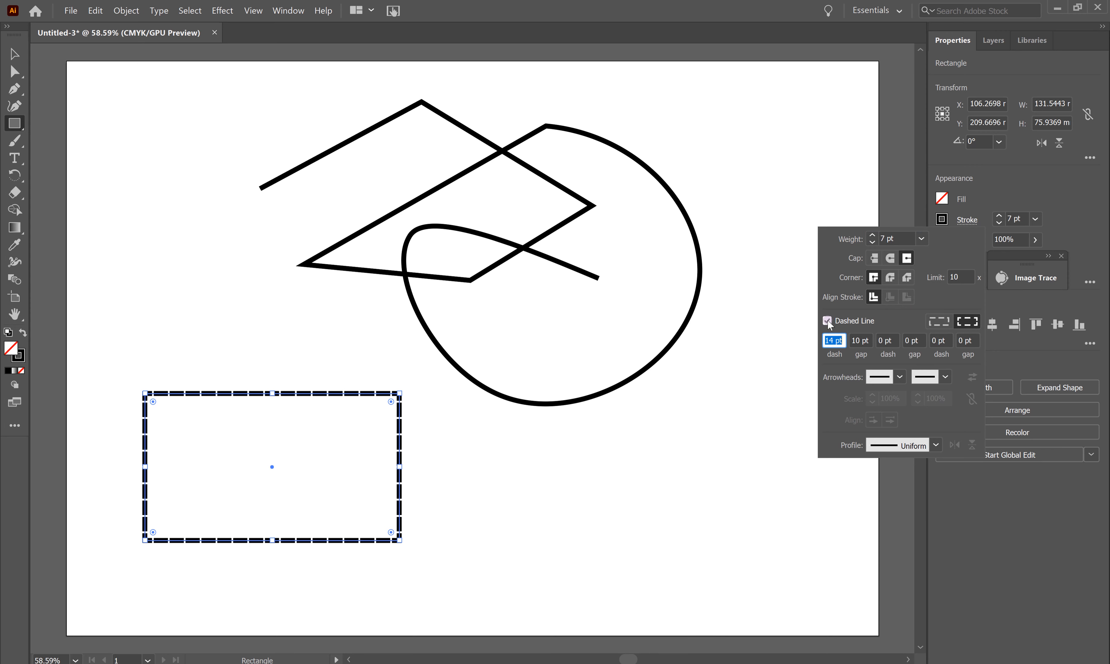
click(941, 219)
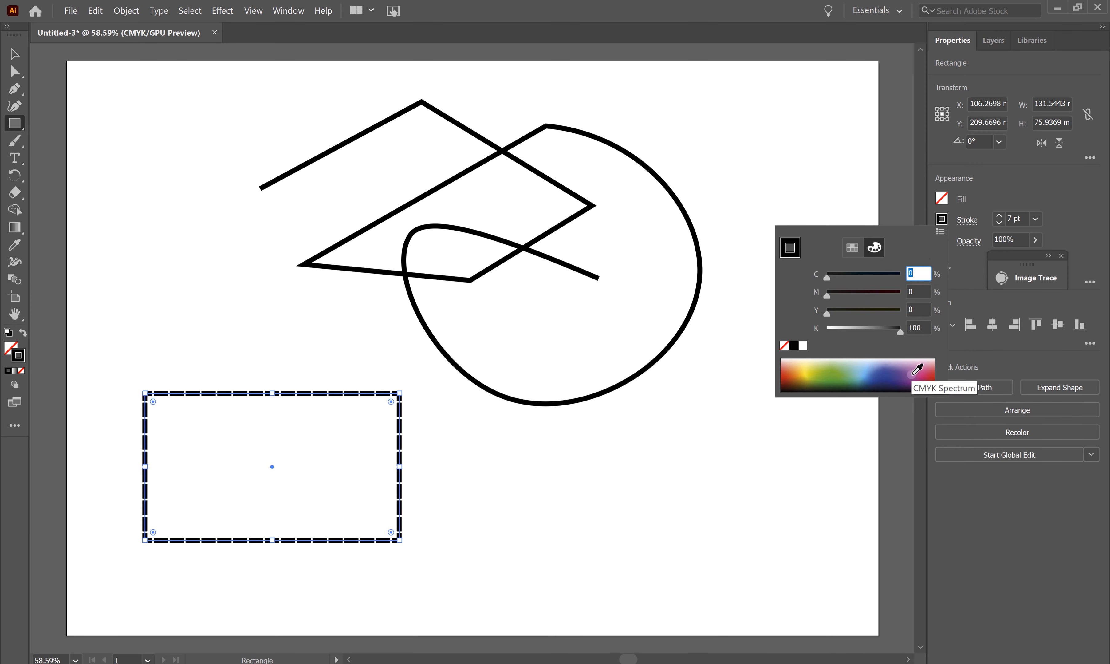
click(925, 381)
click(924, 365)
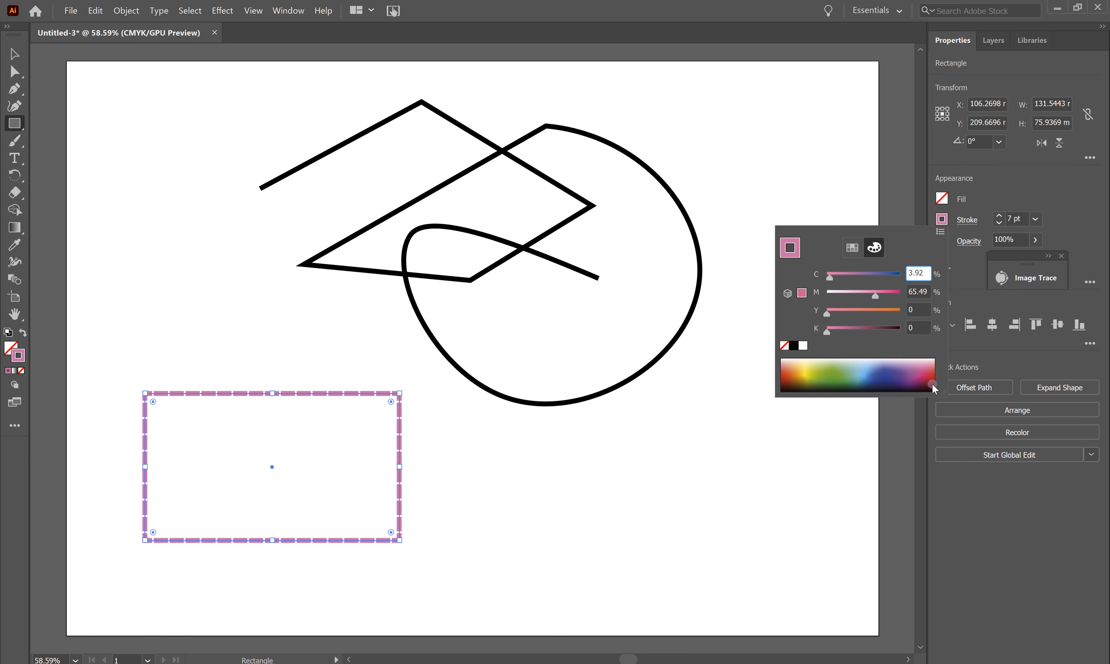
Step: Close the stroke colour picker
click(1018, 195)
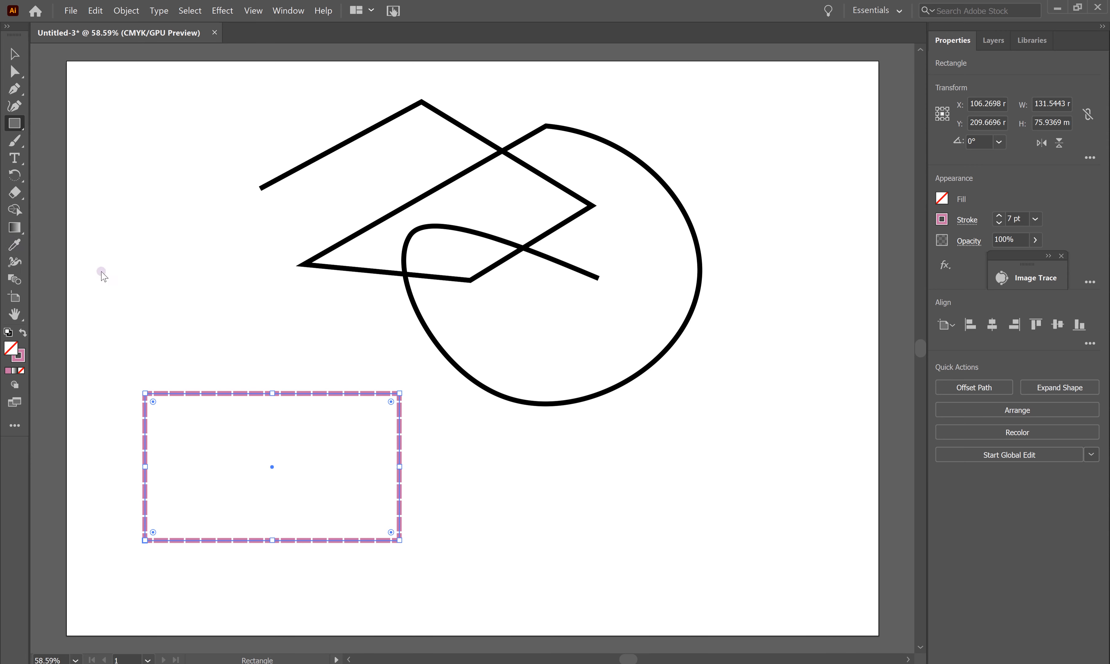
Step: Try copying the black path's stroke onto the rectangle with the Eyedropper, undo it, and switch to File Explorer
key(i)
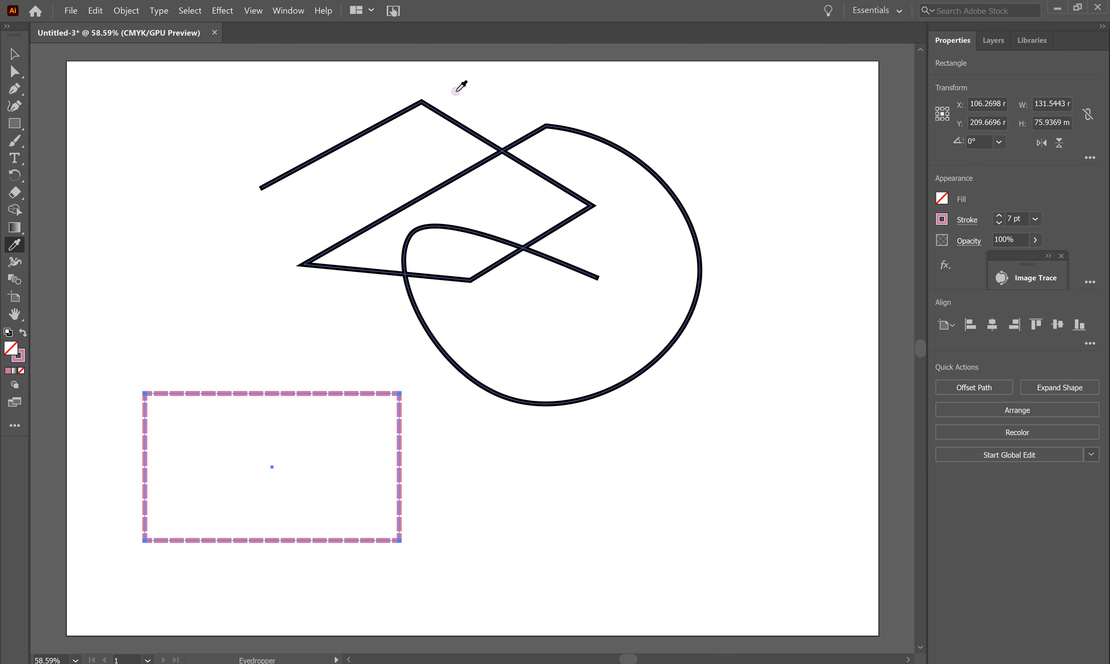
click(393, 114)
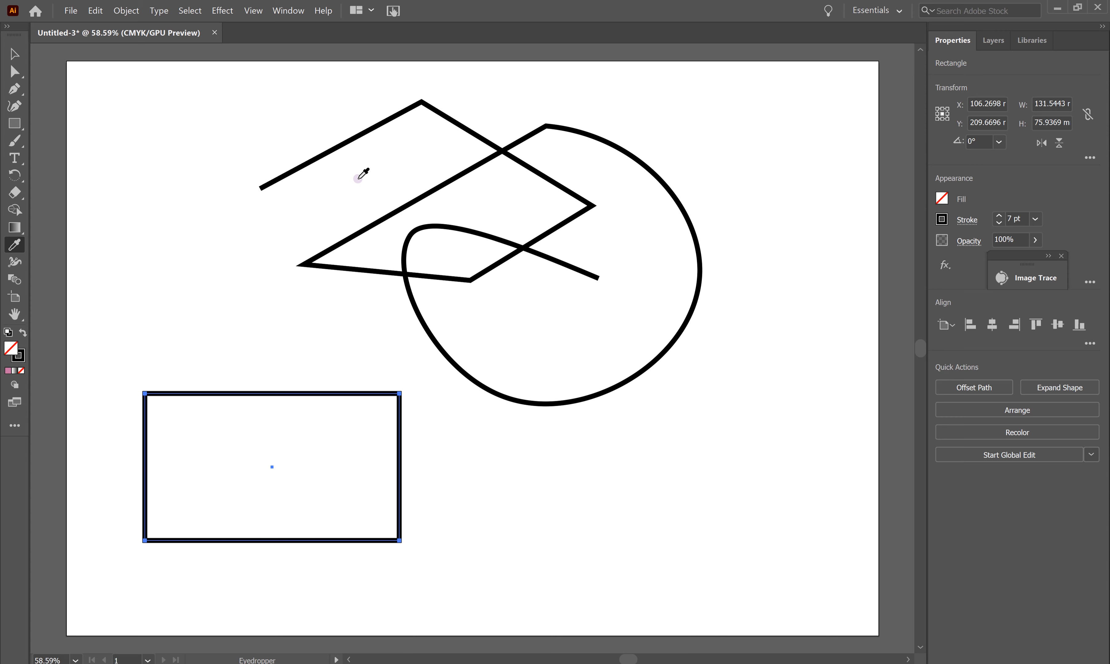
key(ctrl+z)
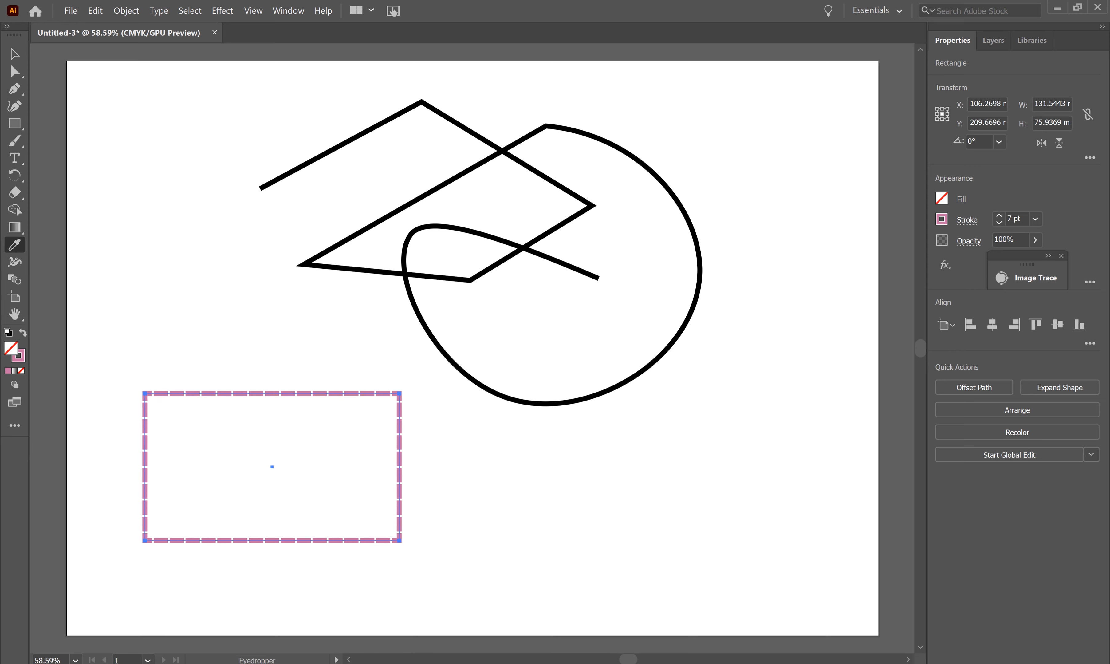
key(alt+Tab)
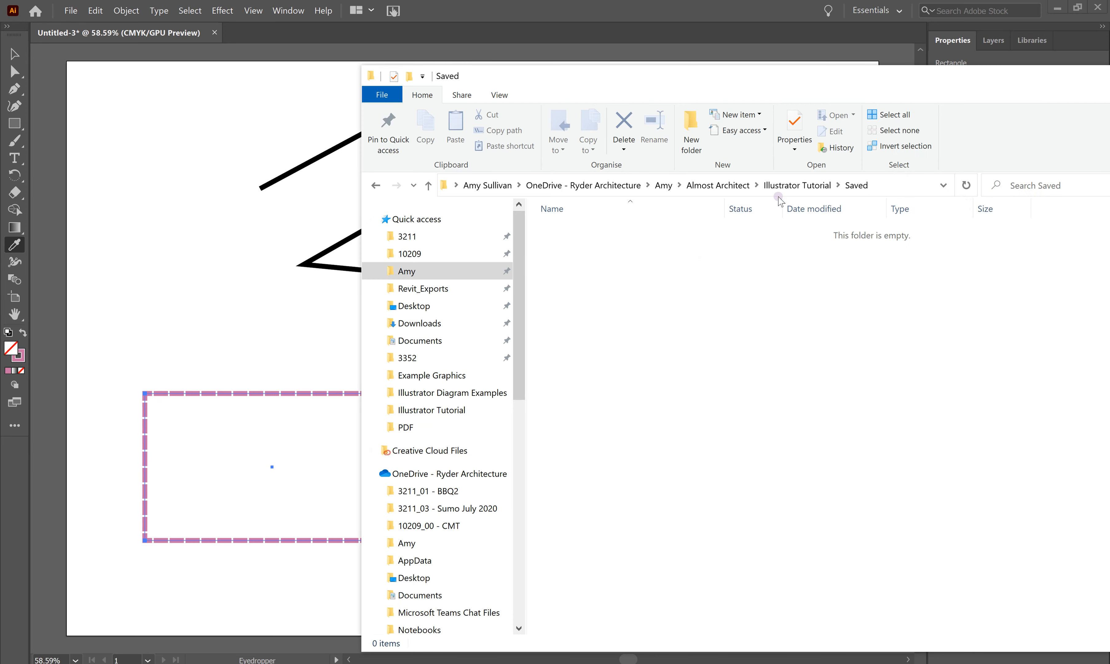
Step: Drag 03 3D-01.jpg from the Example Graphics folder onto the Illustrator canvas, then minimise Explorer
click(783, 187)
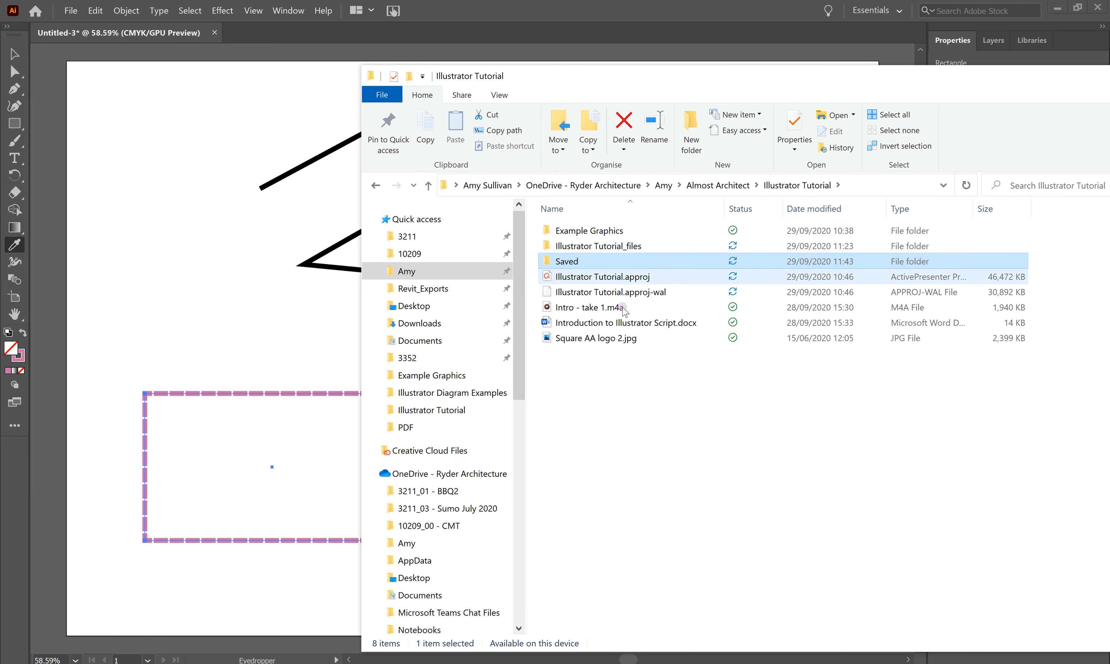
double_click(596, 231)
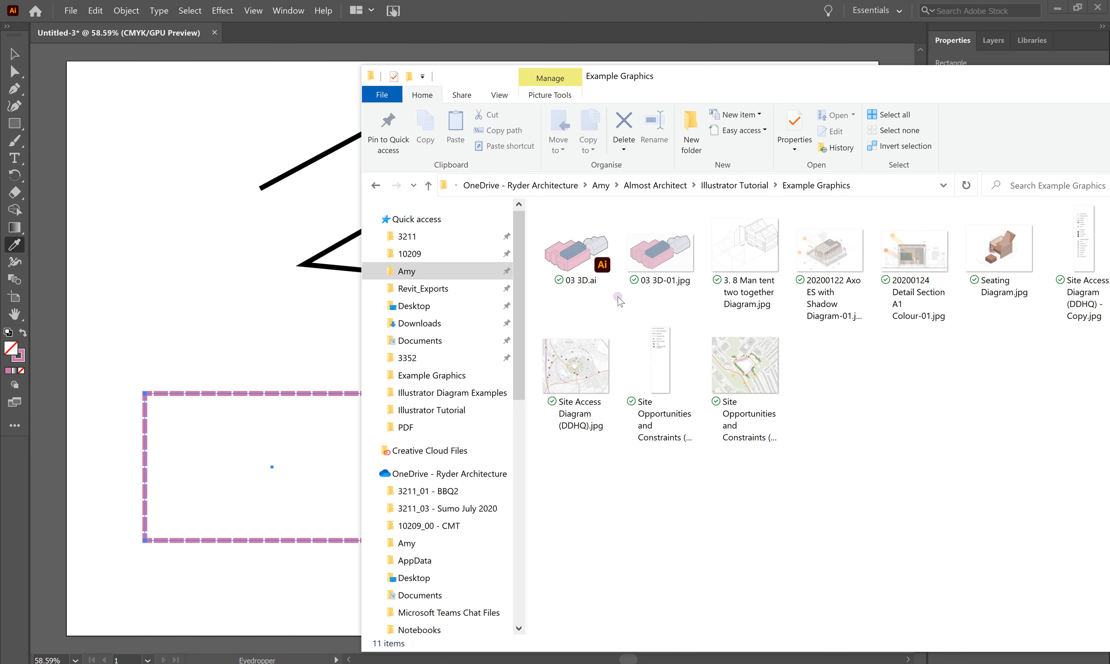
drag(663, 270, 171, 184)
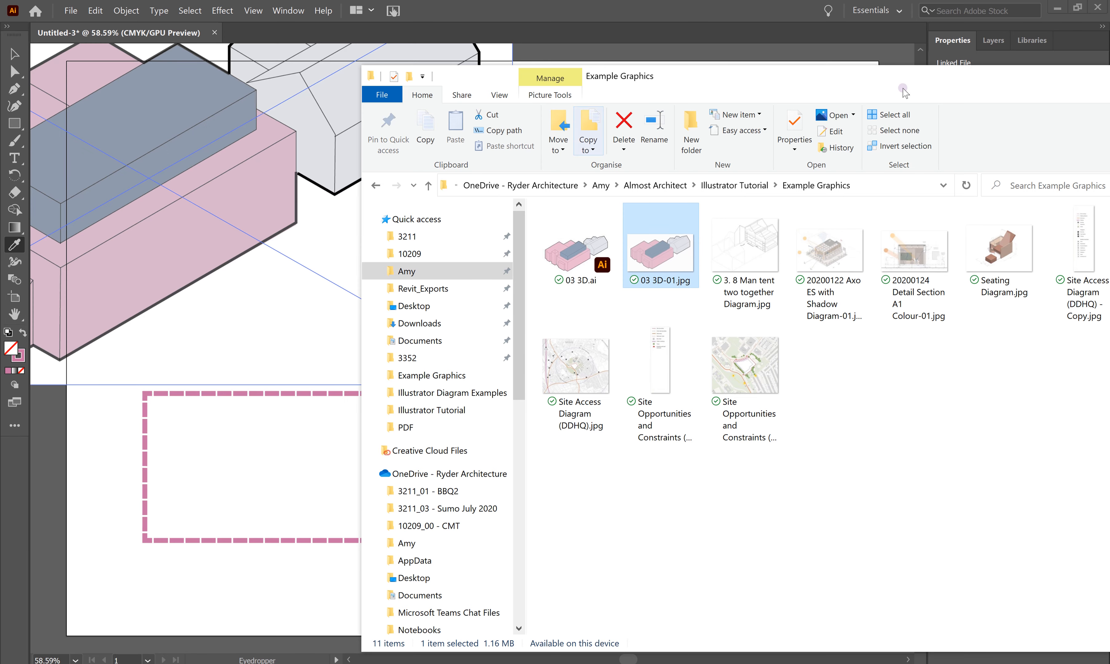
drag(1023, 85, 703, 93)
click(812, 83)
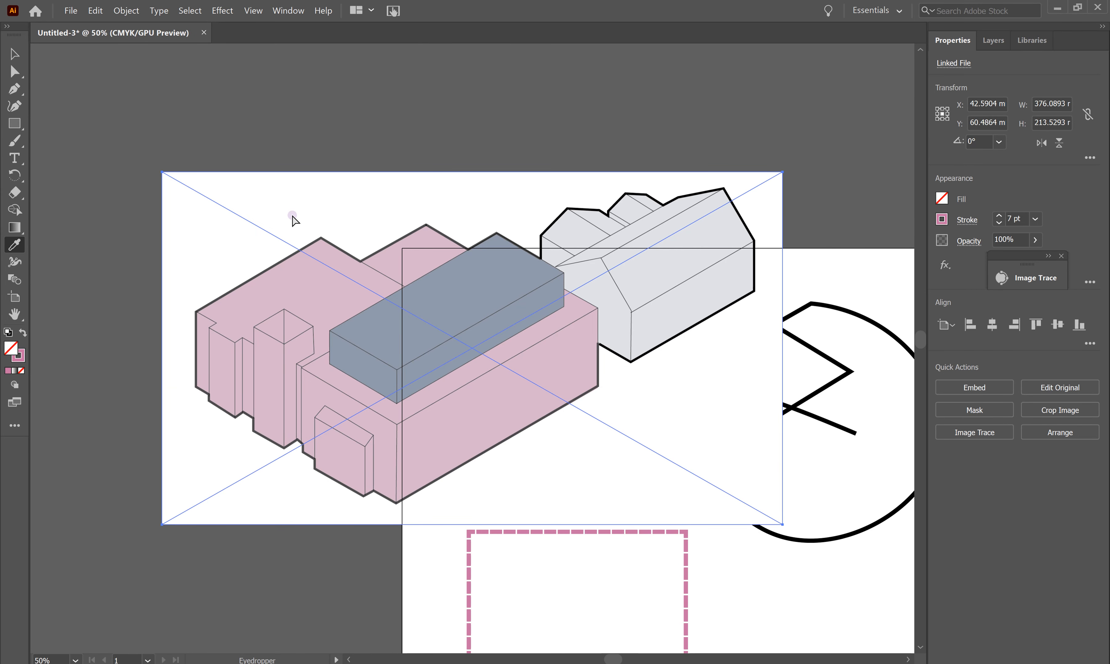
Step: Move the placed building image off the artboard to its left and zoom out to see both
click(10, 53)
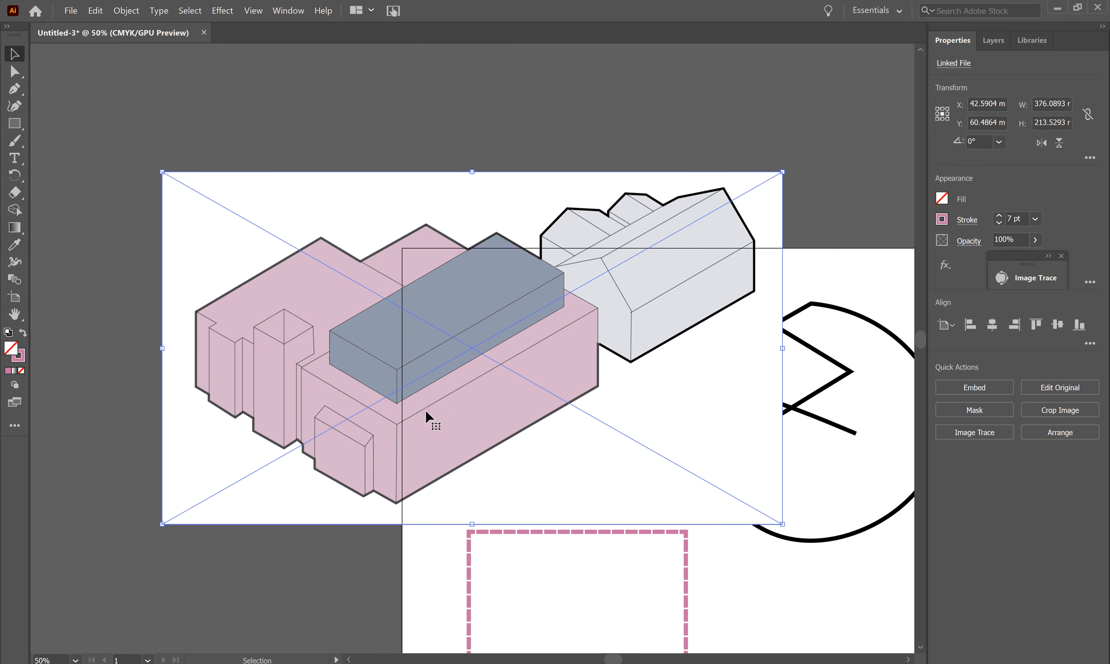
drag(369, 419, 131, 298)
drag(298, 286, 199, 306)
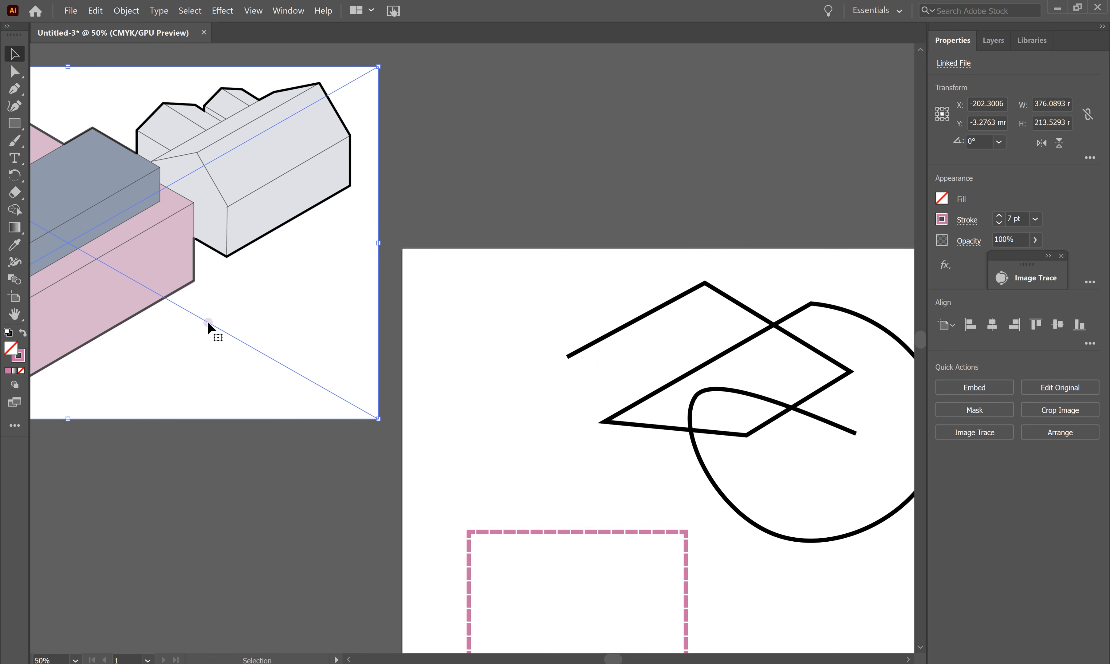
key(ctrl+minus)
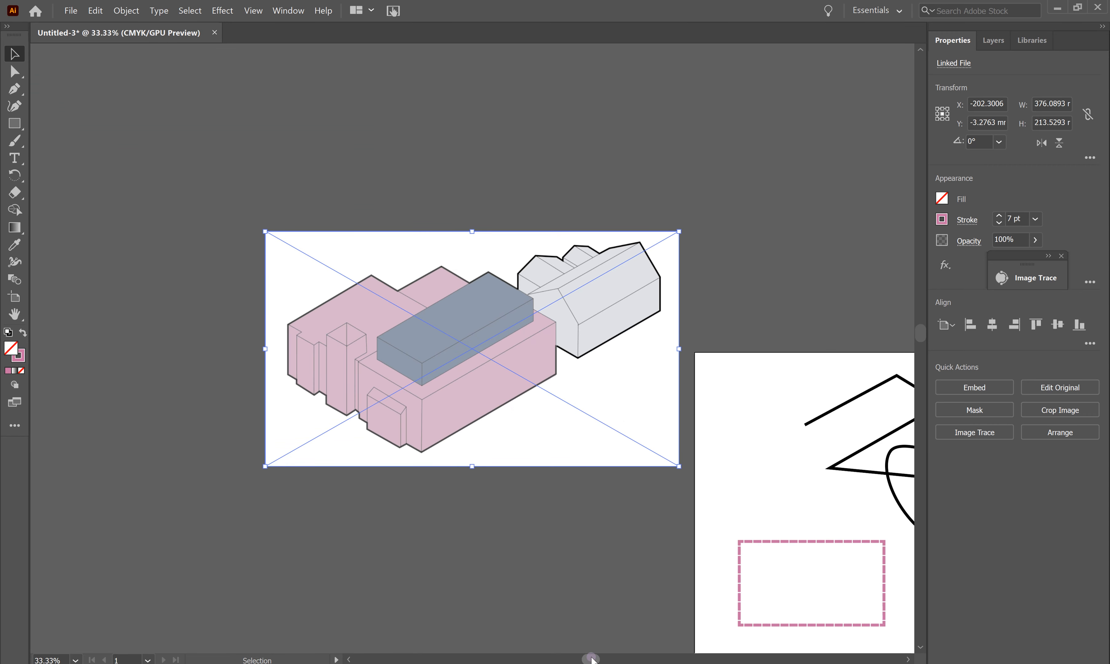
drag(590, 659, 623, 659)
scroll(580, 551, down, 3)
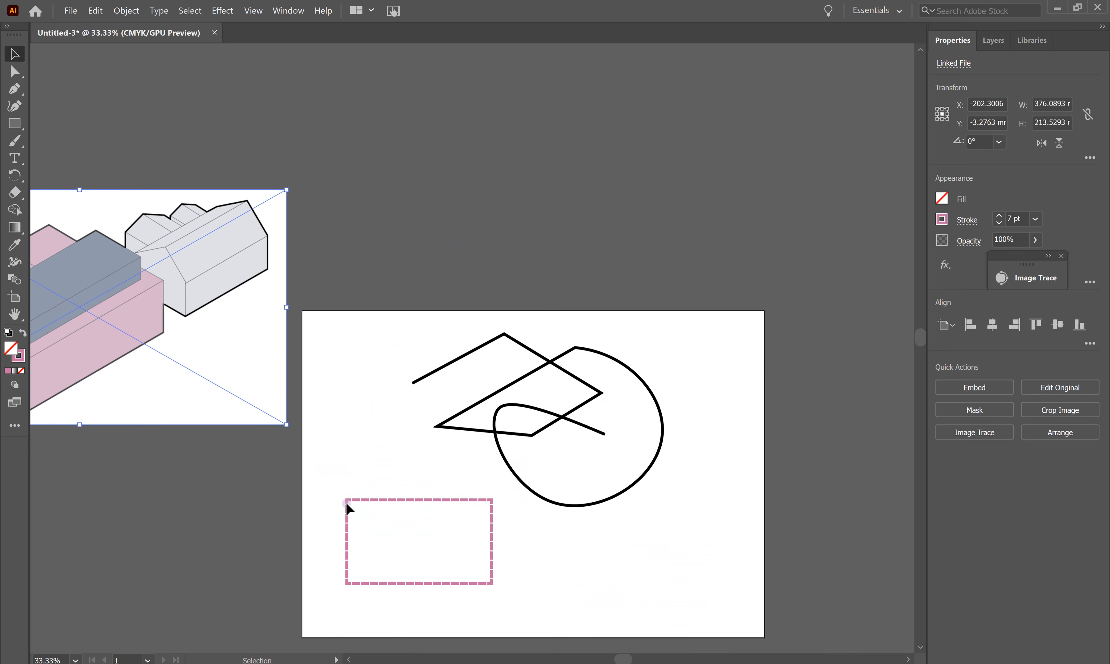
scroll(423, 517, up, 1)
Step: Give the dashed rectangle the house's light grey fill using the Eyedropper
click(413, 513)
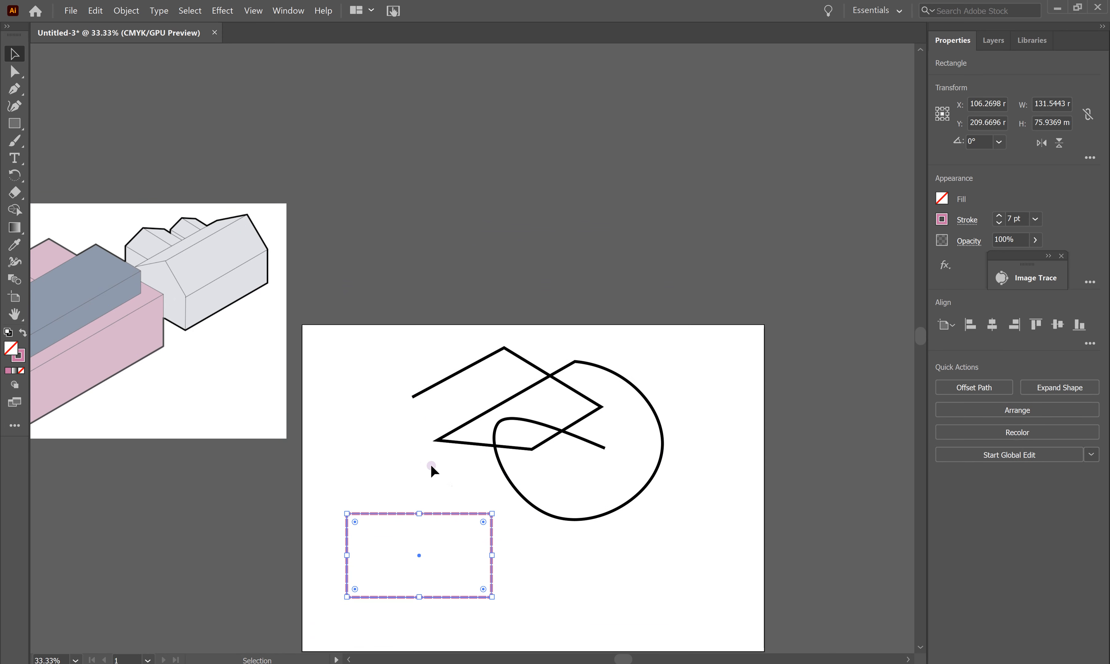
key(i)
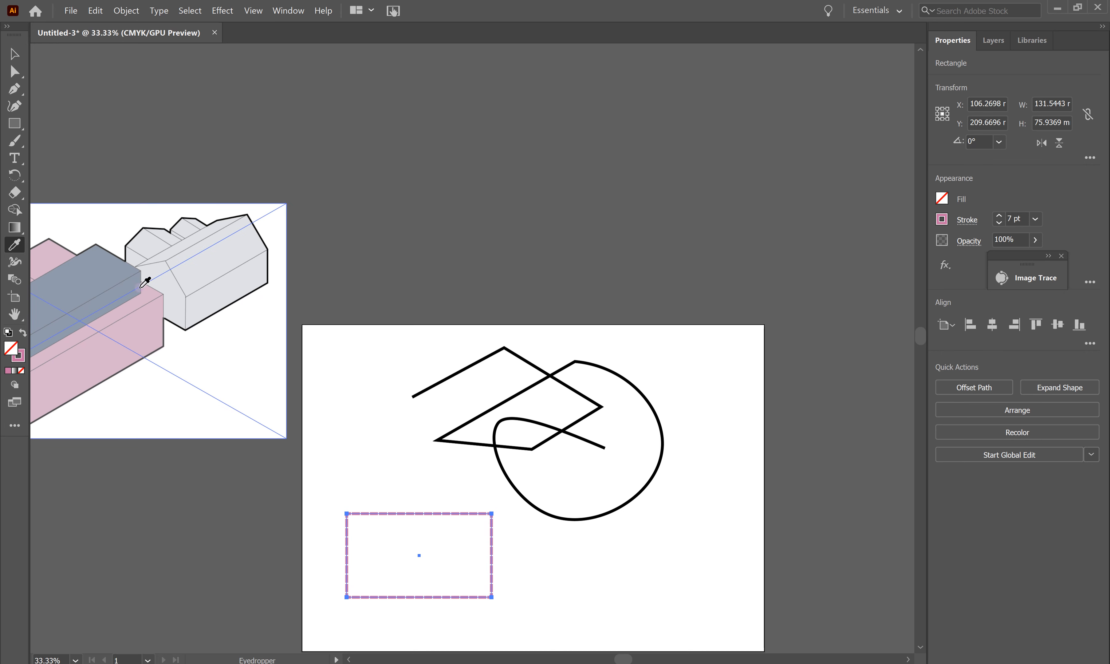
click(81, 276)
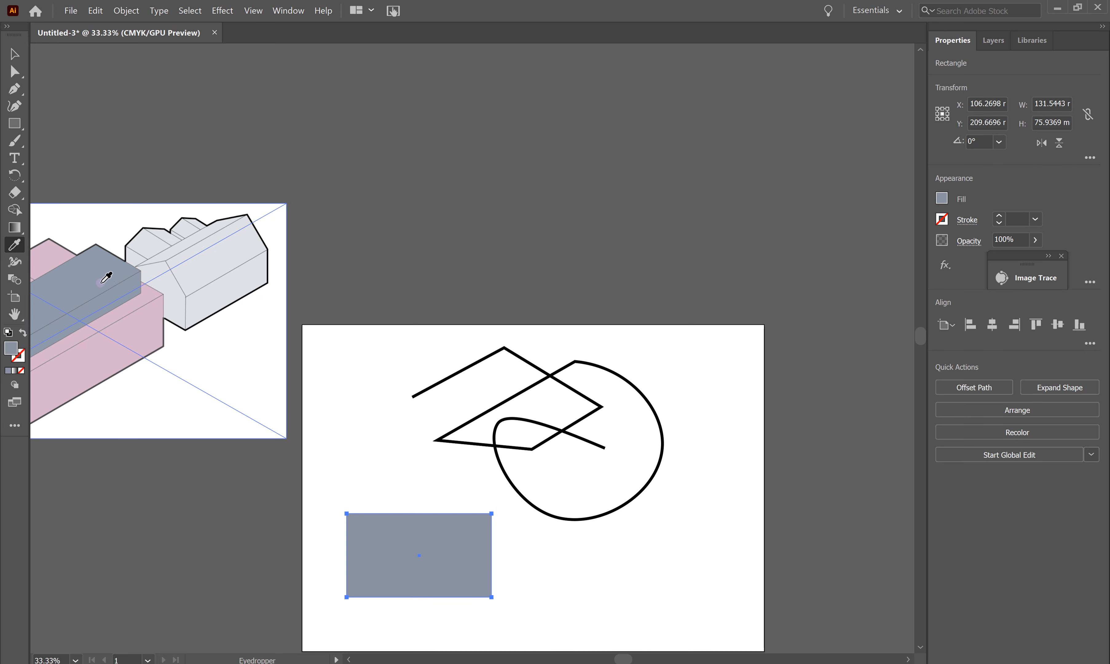
click(154, 323)
click(249, 276)
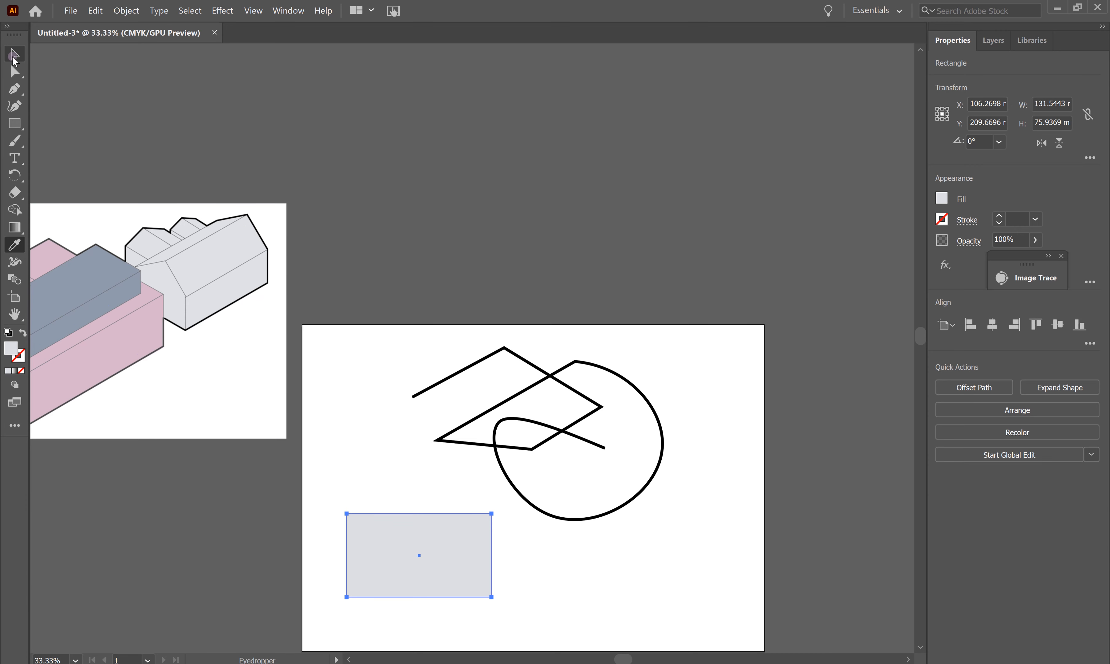
click(13, 55)
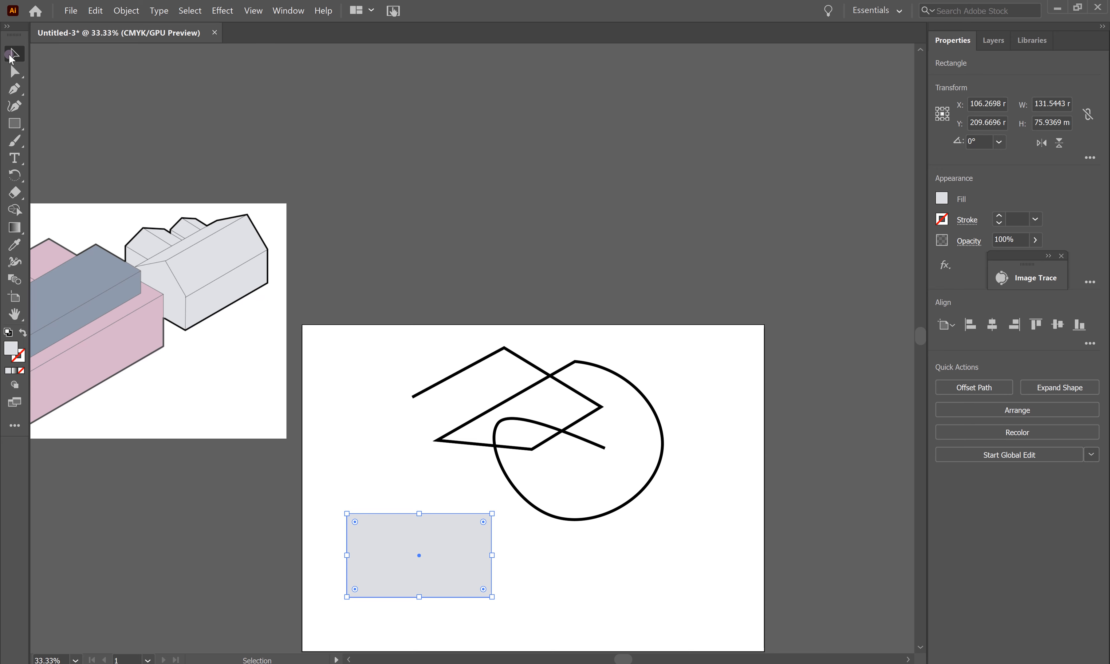
Step: Nudge the grey rectangle and make copies of it by pasting and dragging
drag(459, 554, 439, 583)
scroll(439, 514, down, 5)
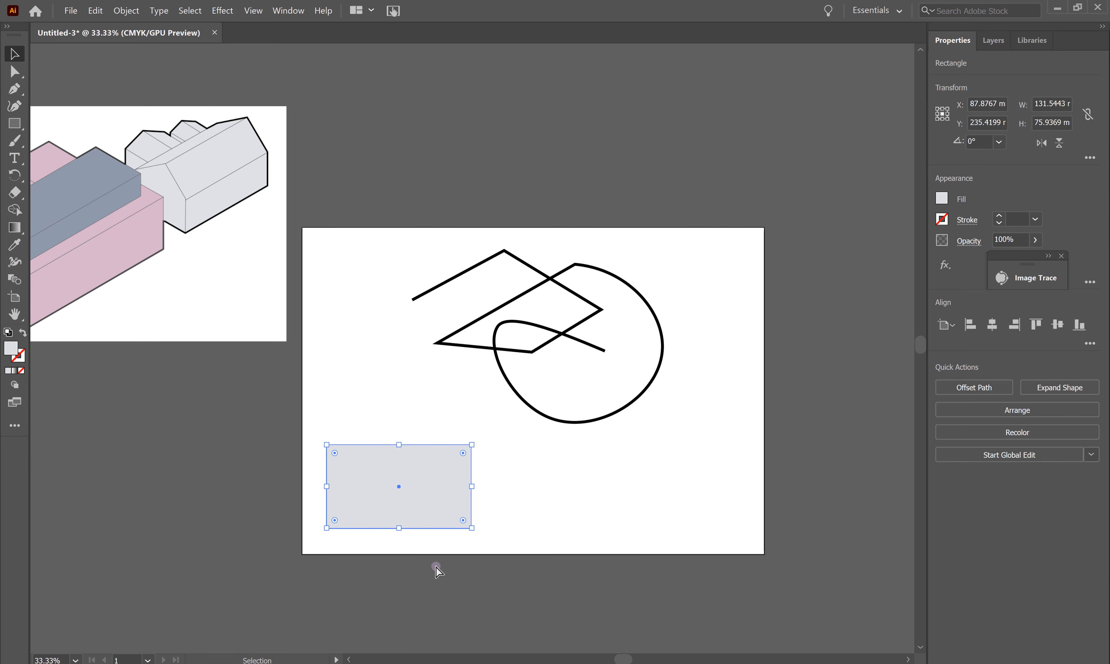
key(ctrl+v)
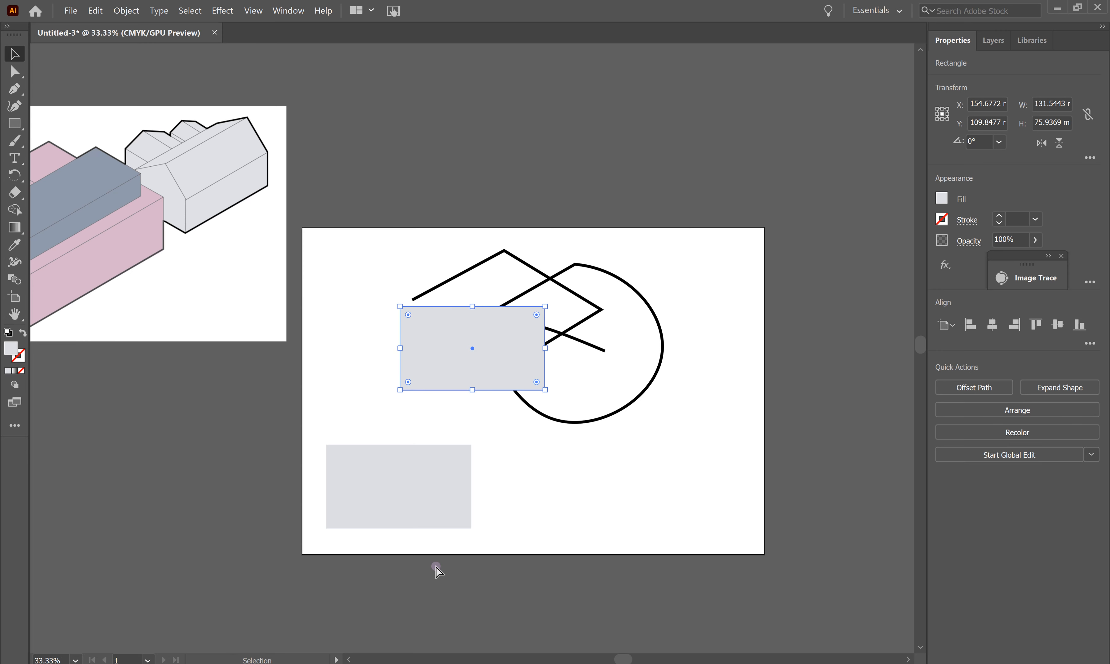
key(ctrl)
drag(501, 343, 609, 428)
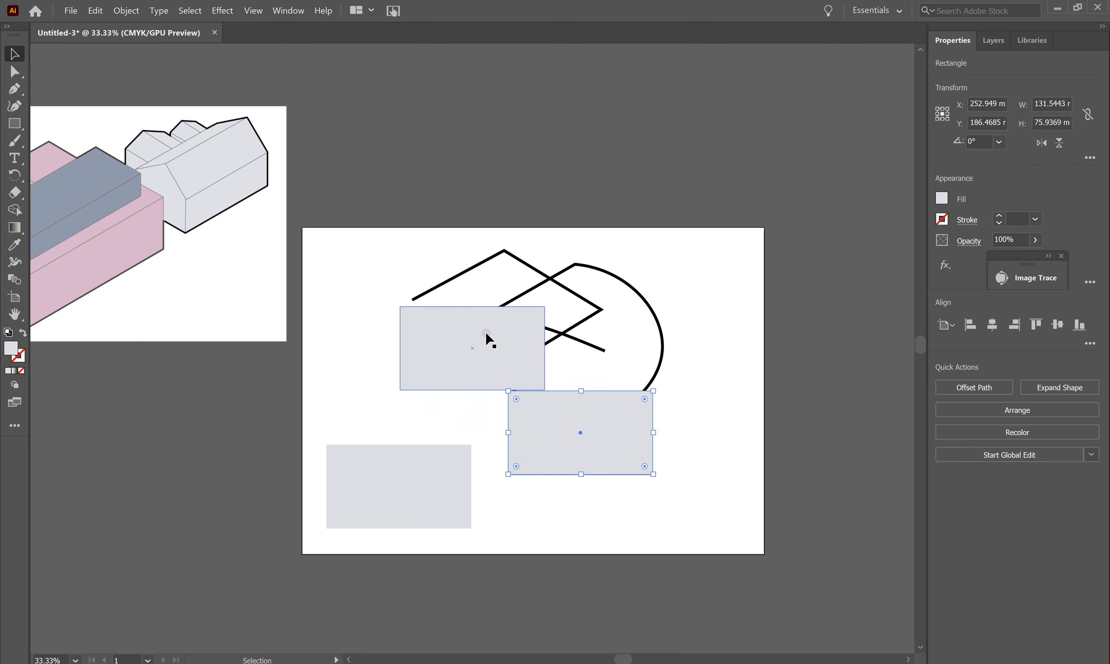
Step: Line the three grey rectangles up along the bottom, narrowing the middle one to 99.52 mm
drag(523, 404, 646, 483)
drag(467, 467, 420, 477)
drag(471, 308, 533, 445)
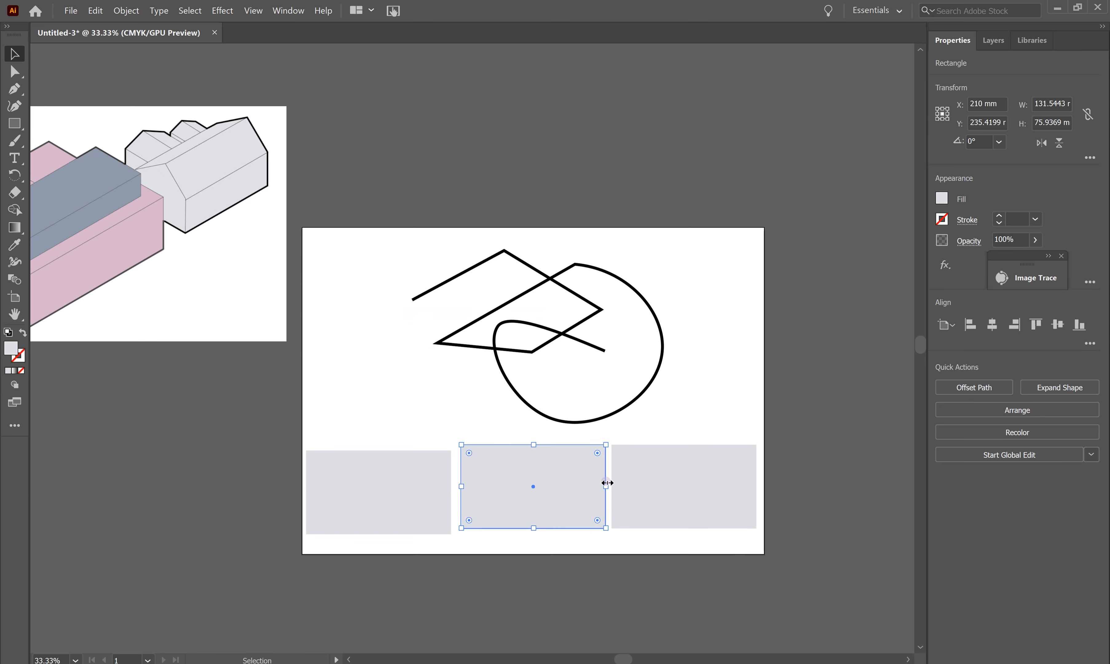
drag(606, 487, 544, 490)
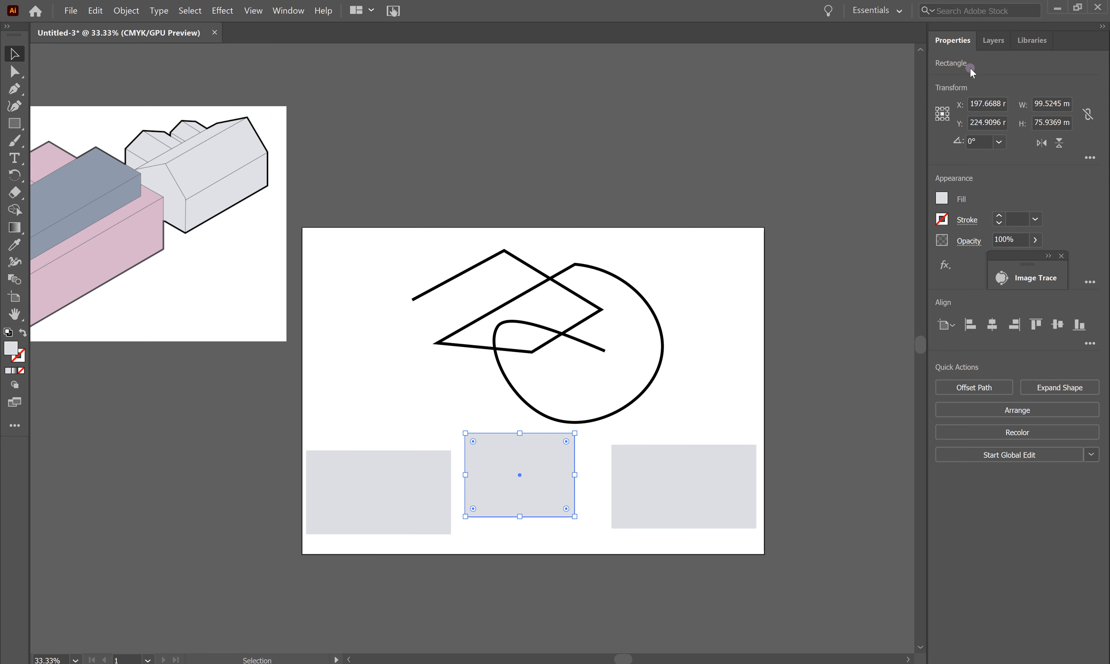
click(1091, 346)
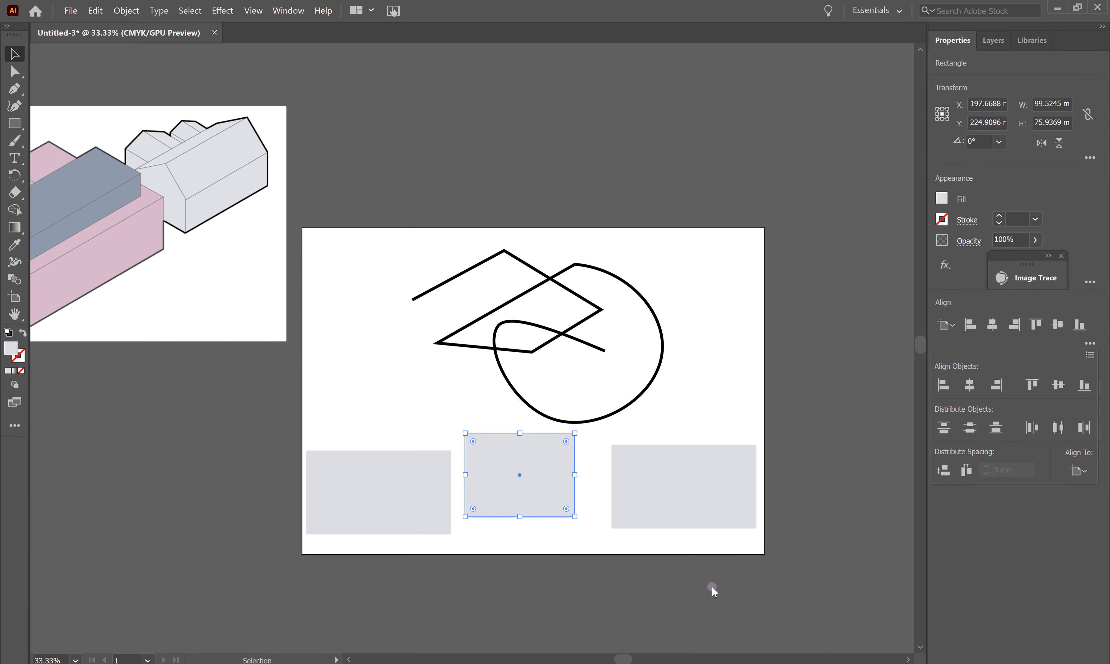
Step: Vertically center the three grey rectangles and distribute them evenly by horizontal center
click(744, 595)
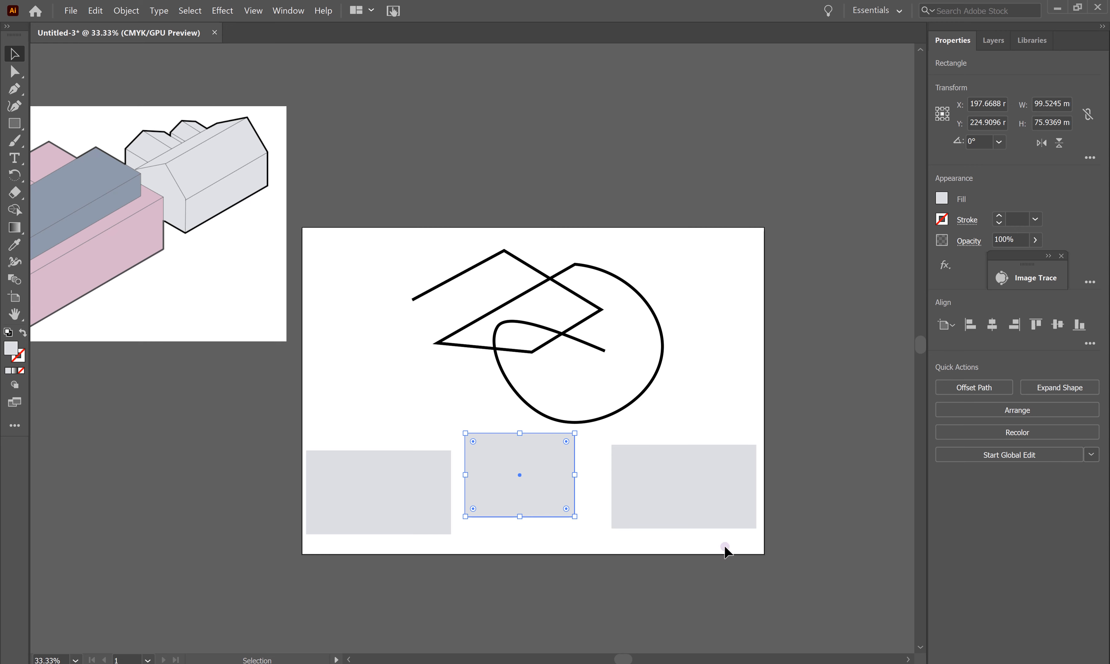
drag(725, 547, 403, 488)
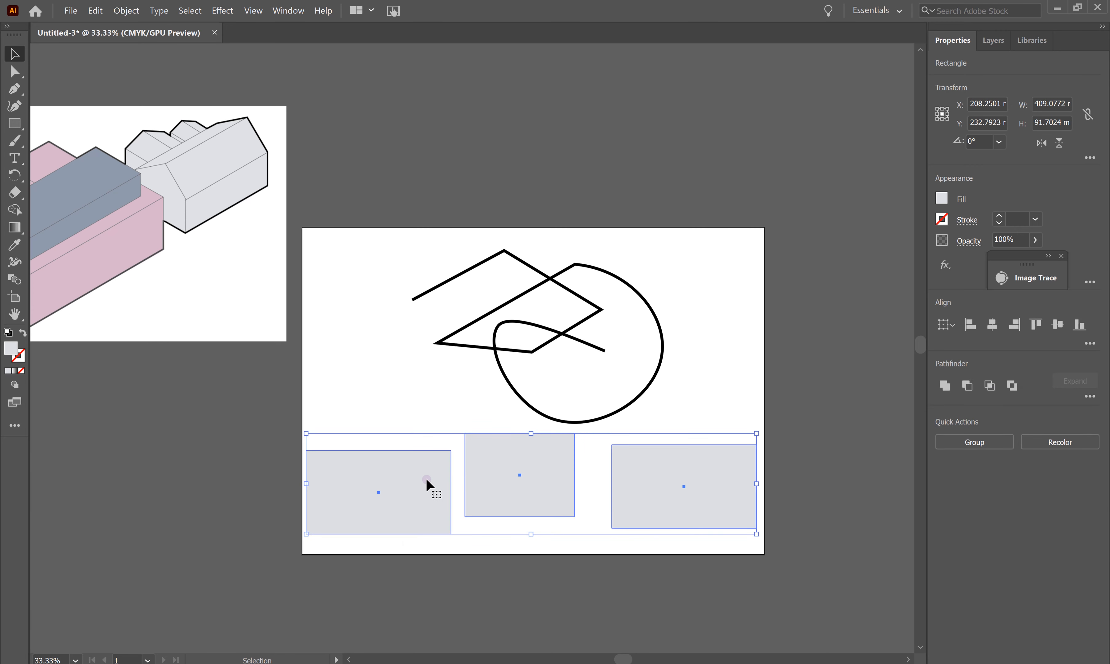
click(1057, 325)
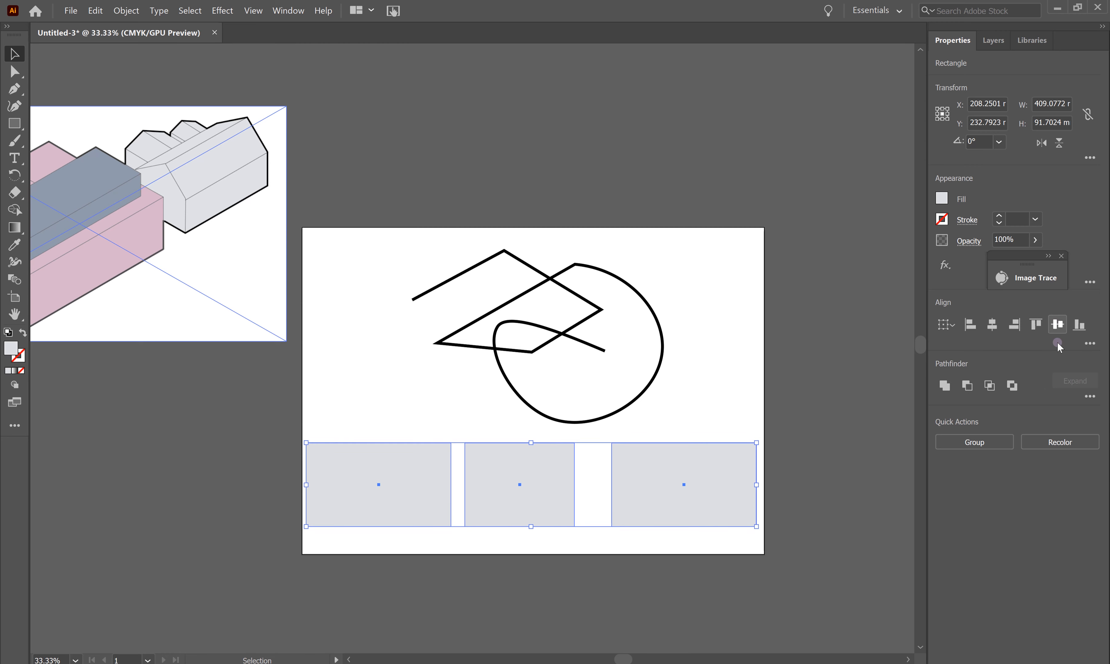
click(1090, 344)
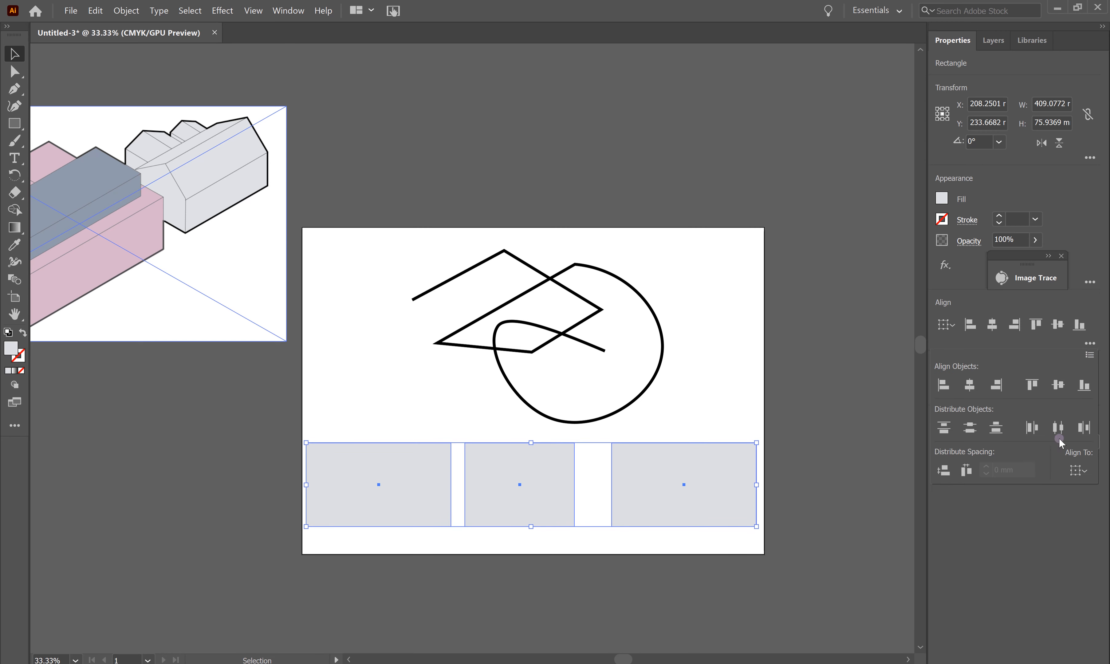
click(1058, 427)
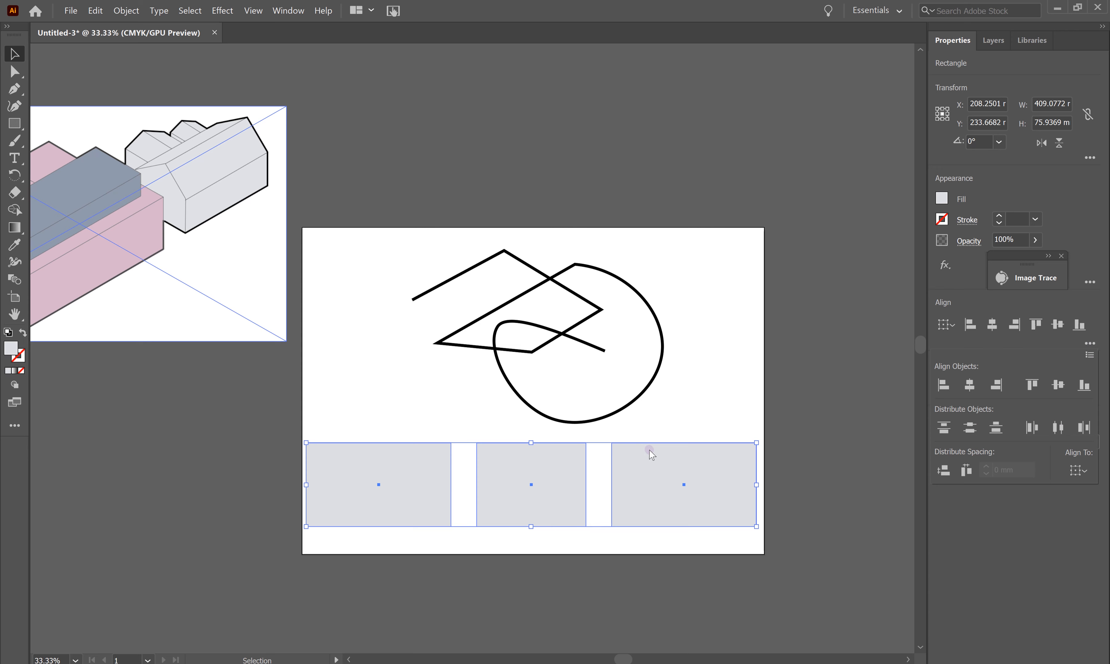
click(691, 400)
click(744, 403)
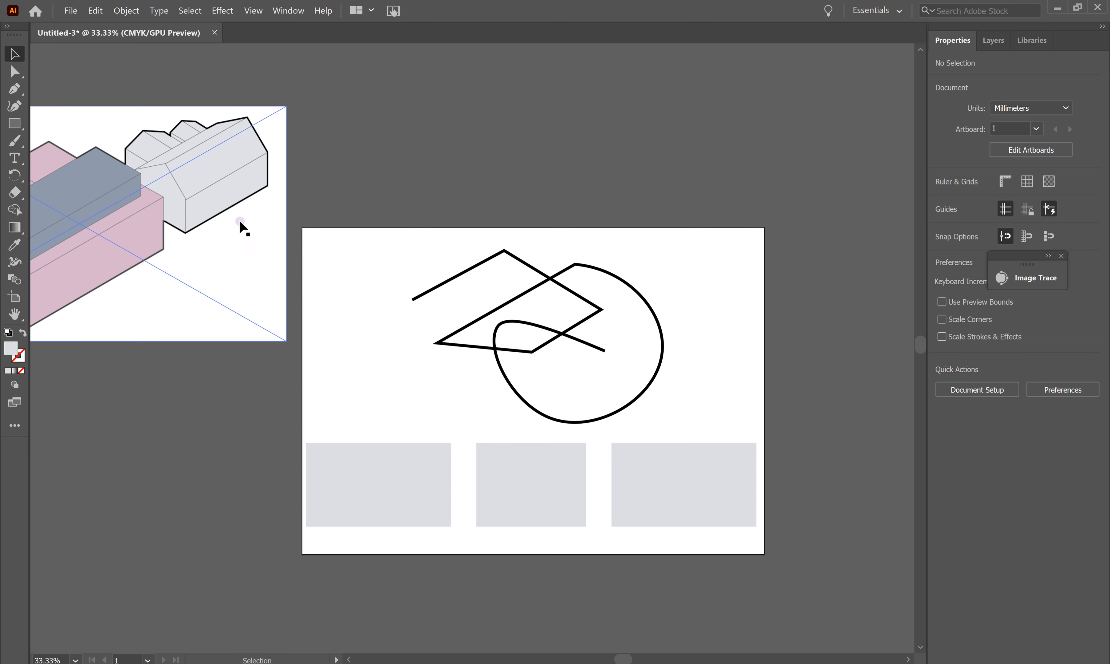
Step: Draw a text frame near the artboard's top-left and type 'Text' into it
key(t)
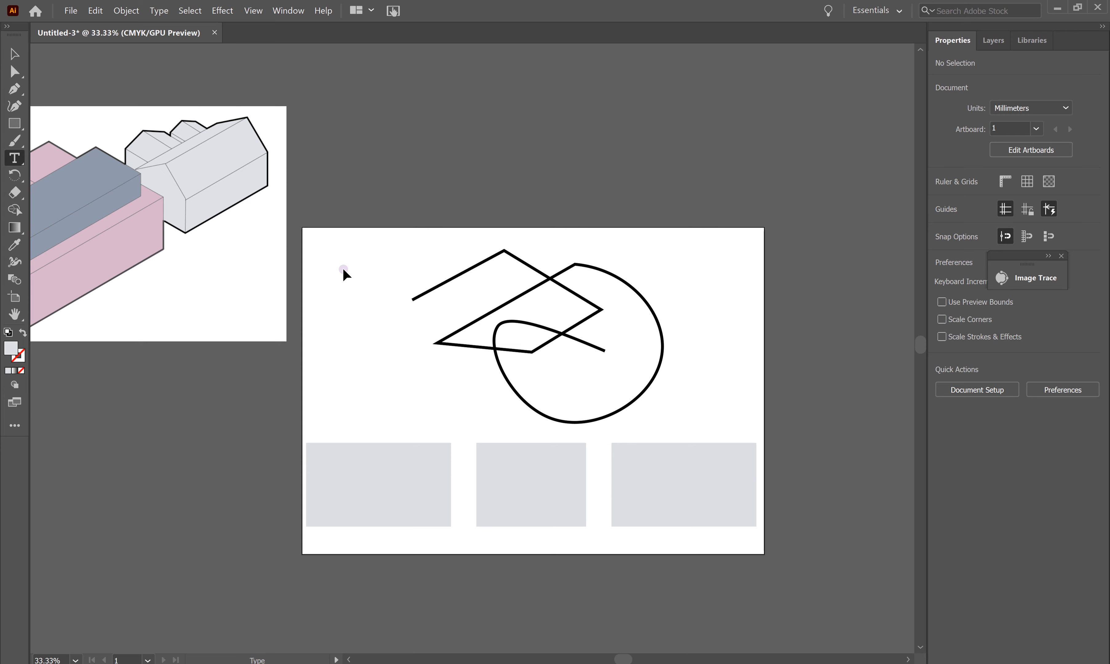
drag(313, 246, 402, 293)
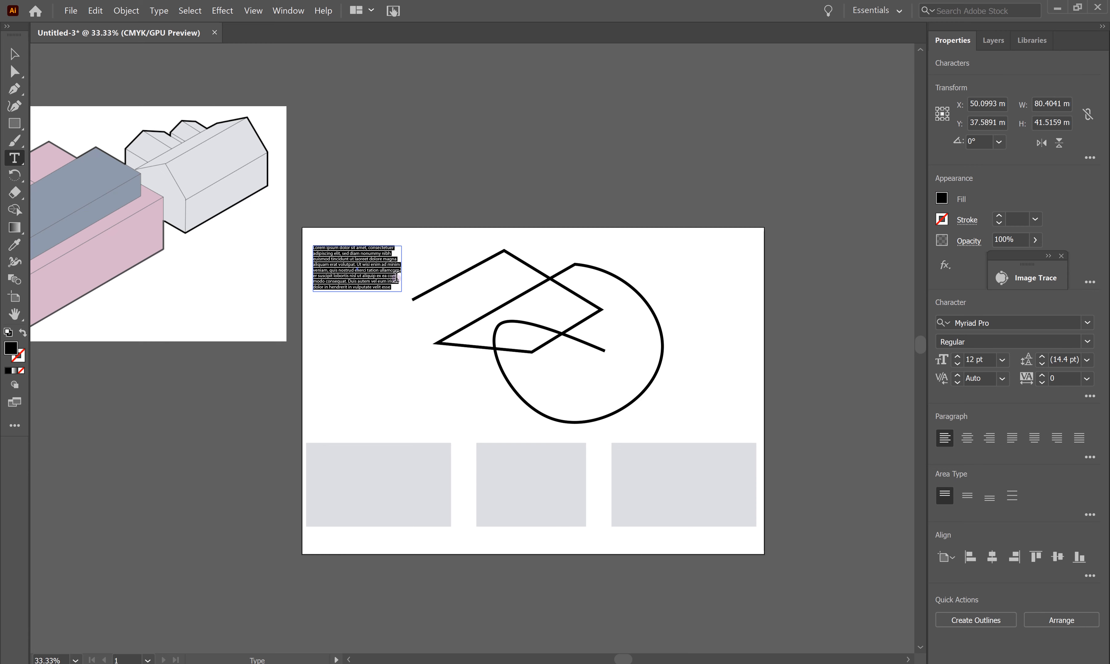
text(Text)
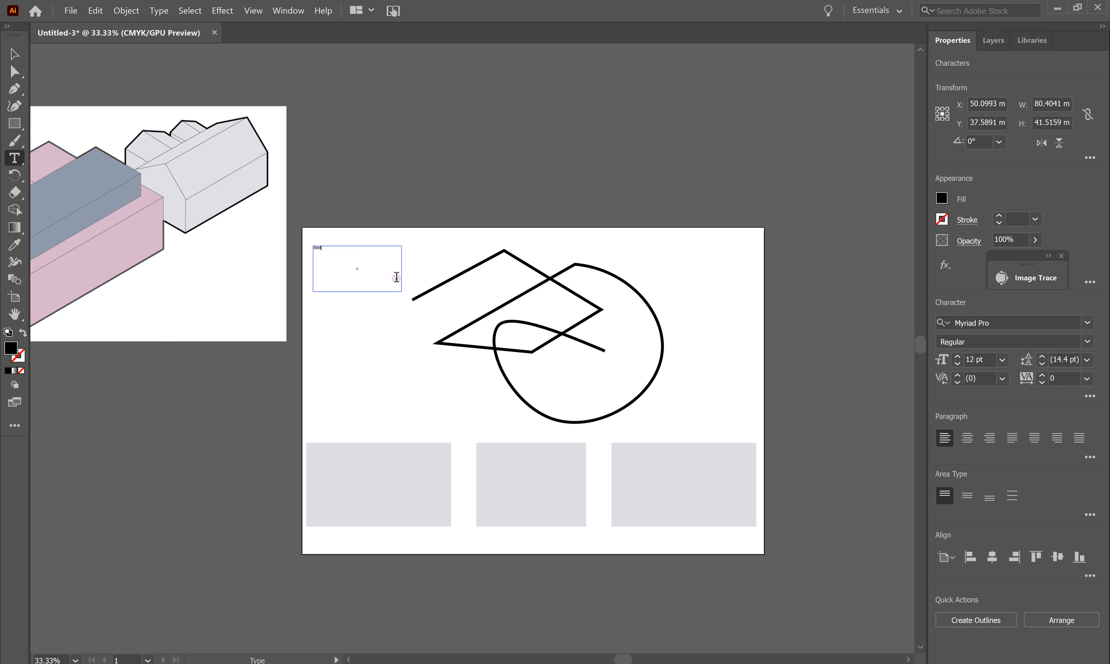
drag(333, 247, 302, 248)
Step: Set the text's font to Sitka Banner at 24 pt
click(1087, 323)
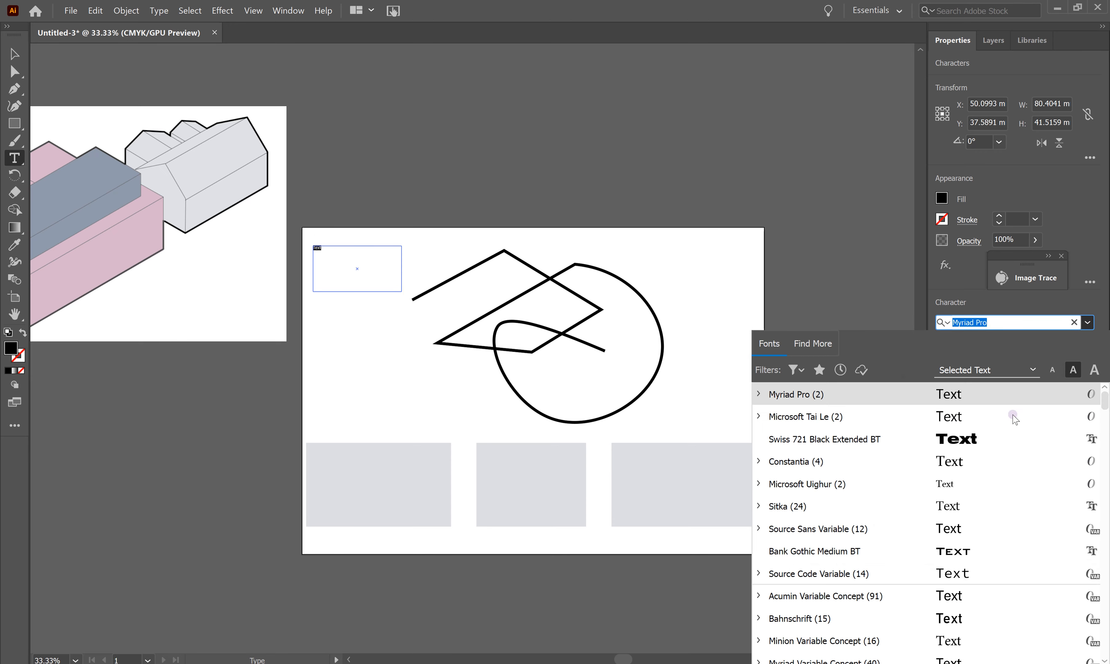
click(856, 484)
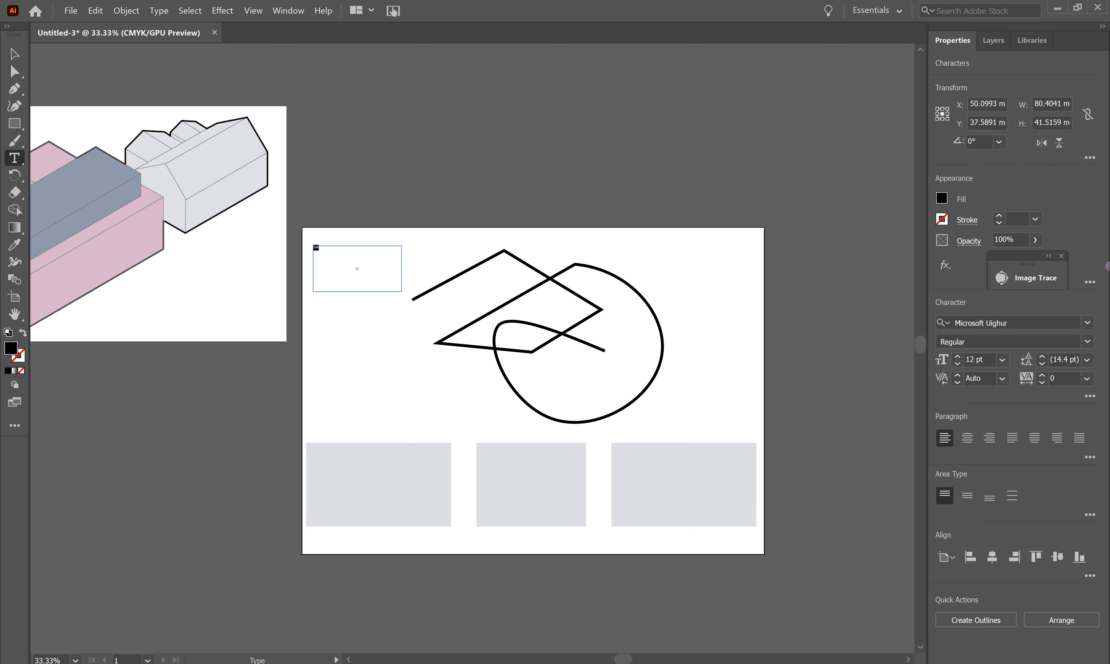
click(1087, 322)
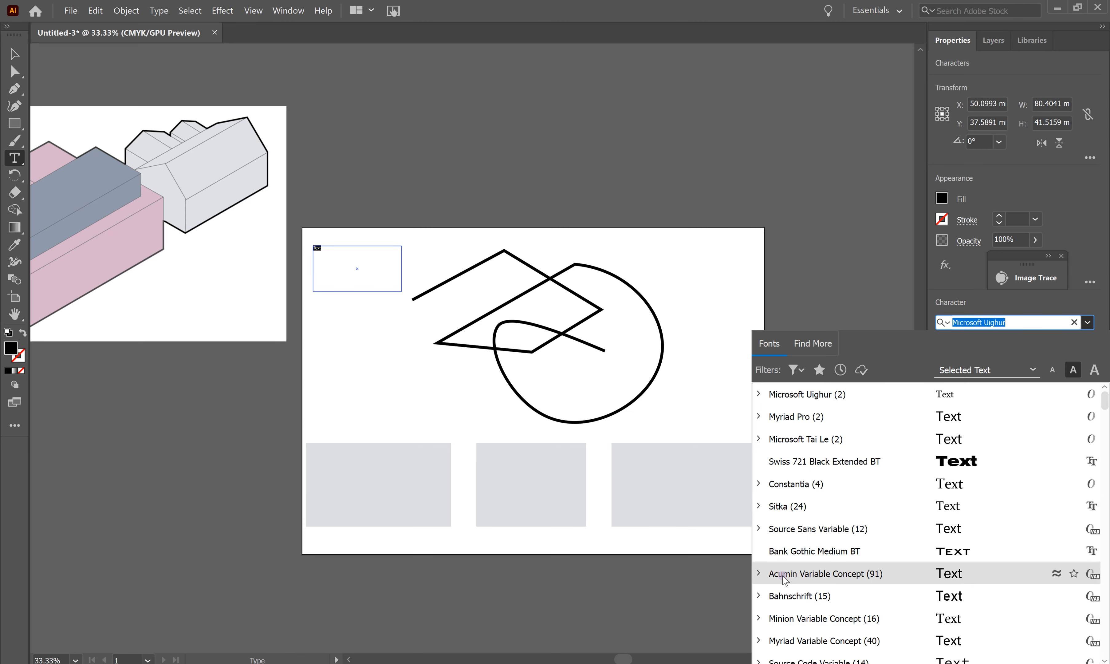
click(795, 506)
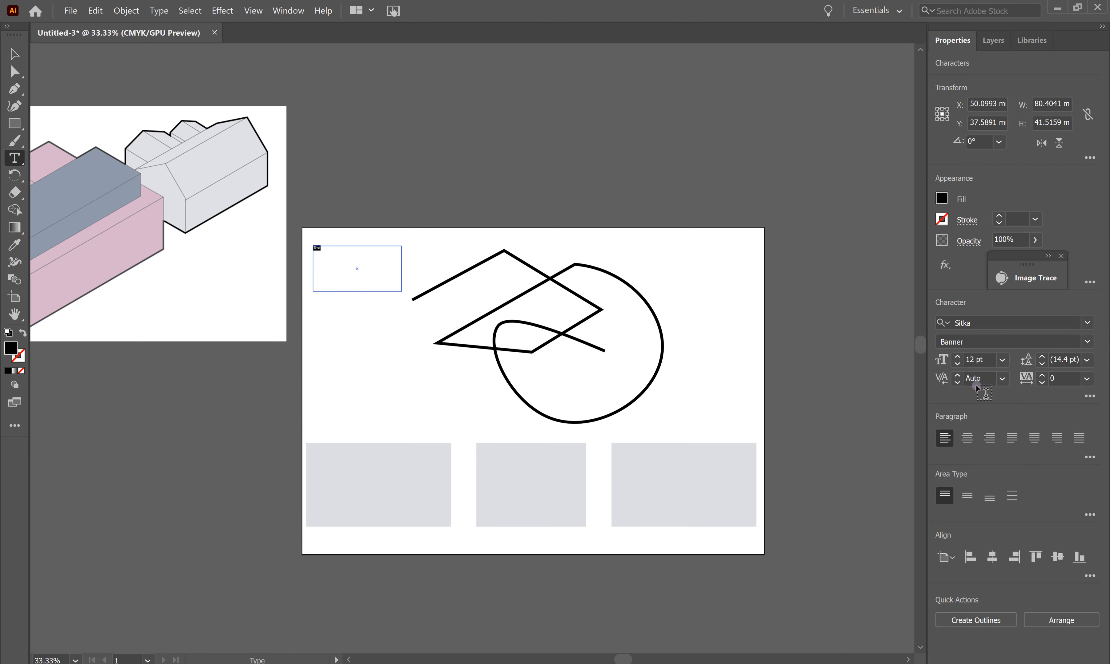
click(1006, 360)
click(1023, 558)
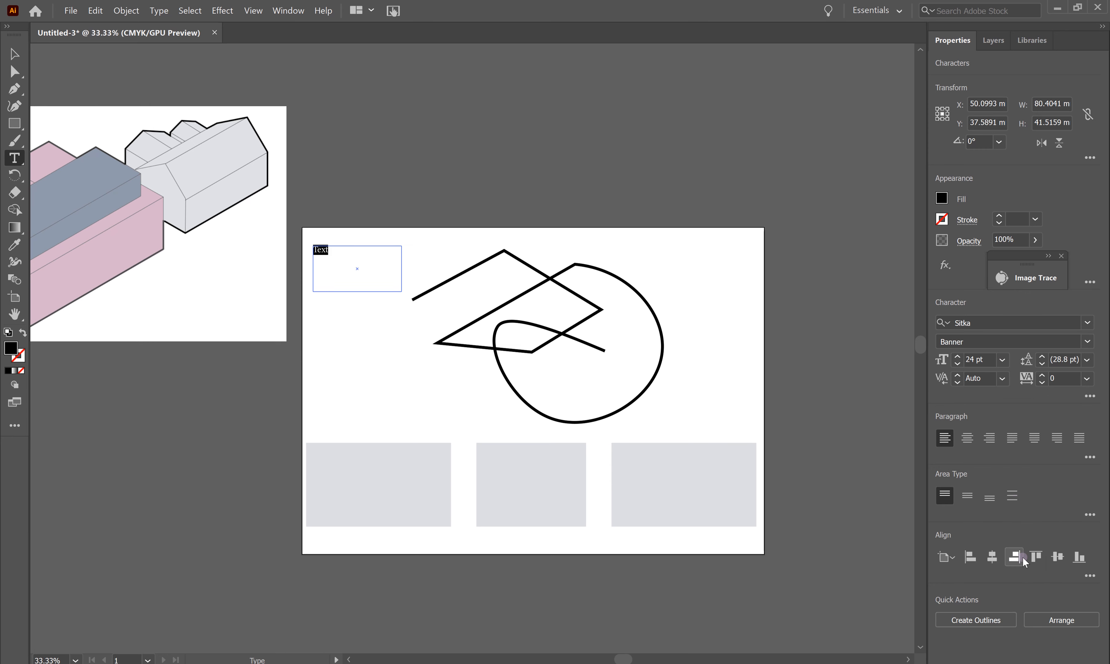
Step: Fill the text with the orange swatch
click(941, 198)
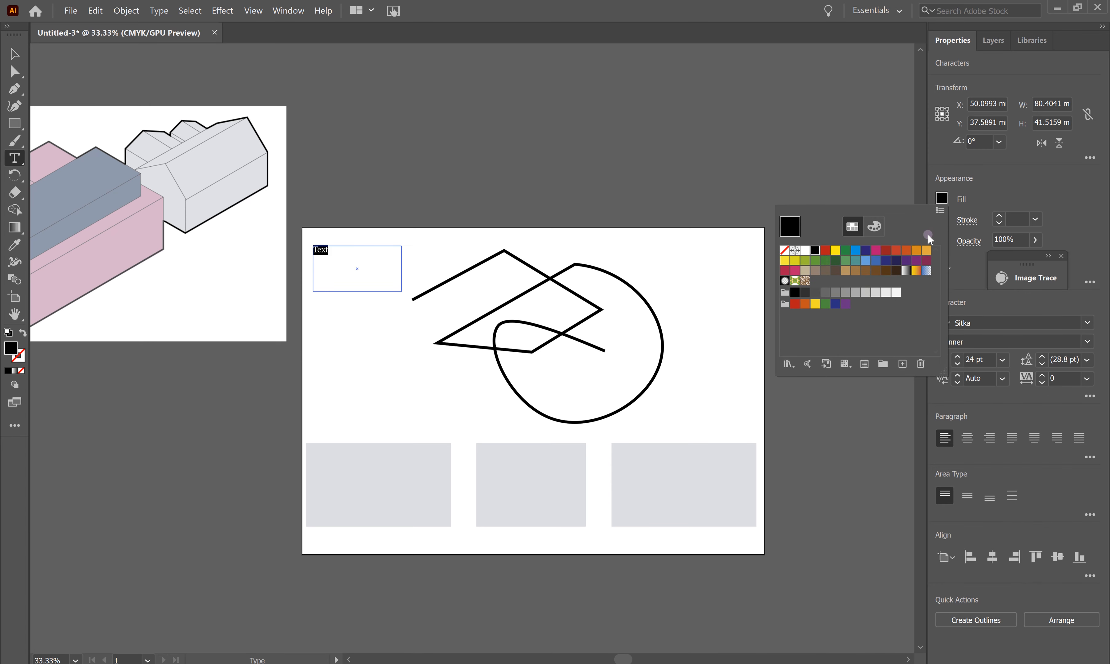
click(907, 250)
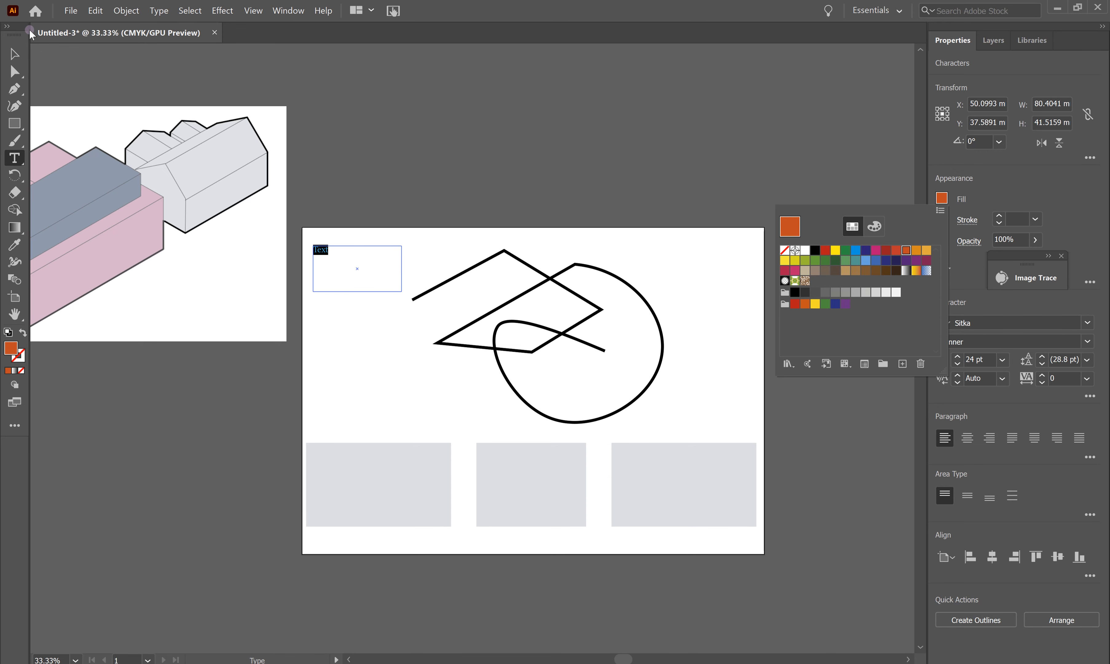
click(12, 52)
click(430, 127)
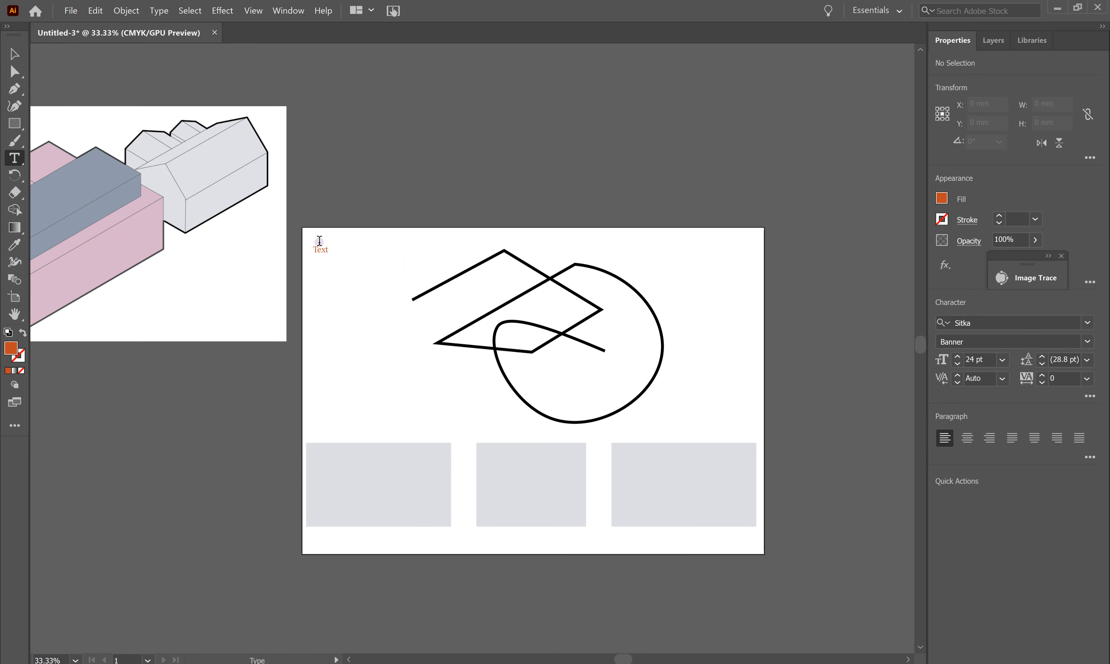
Step: Move the orange Text down to the left middle of the artboard
key(v)
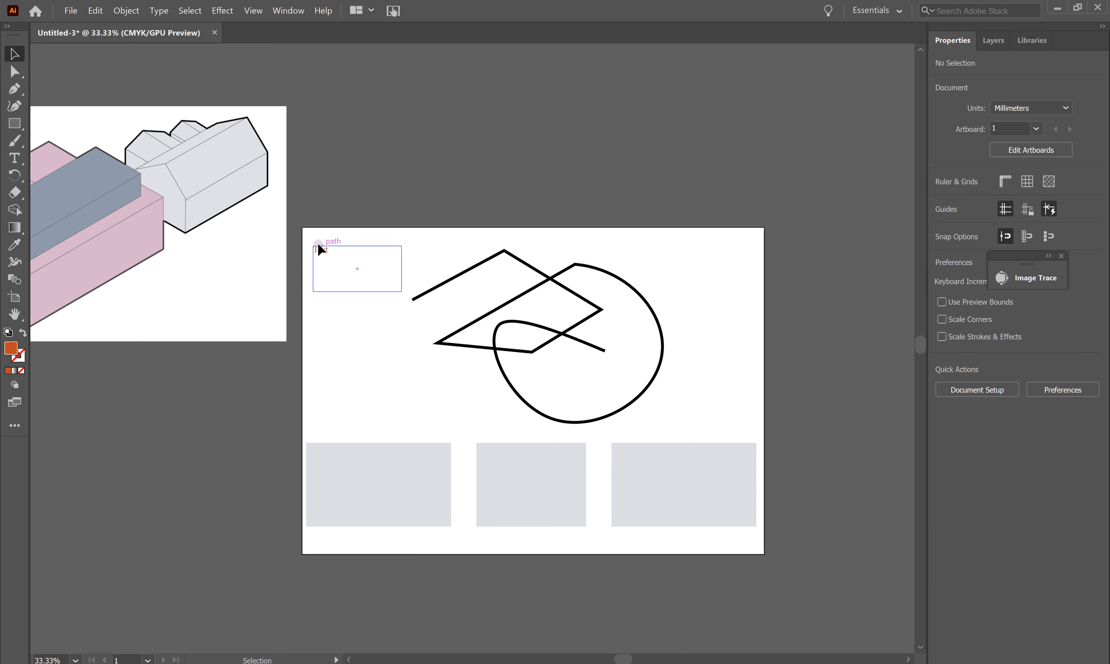
drag(318, 243, 367, 359)
click(383, 284)
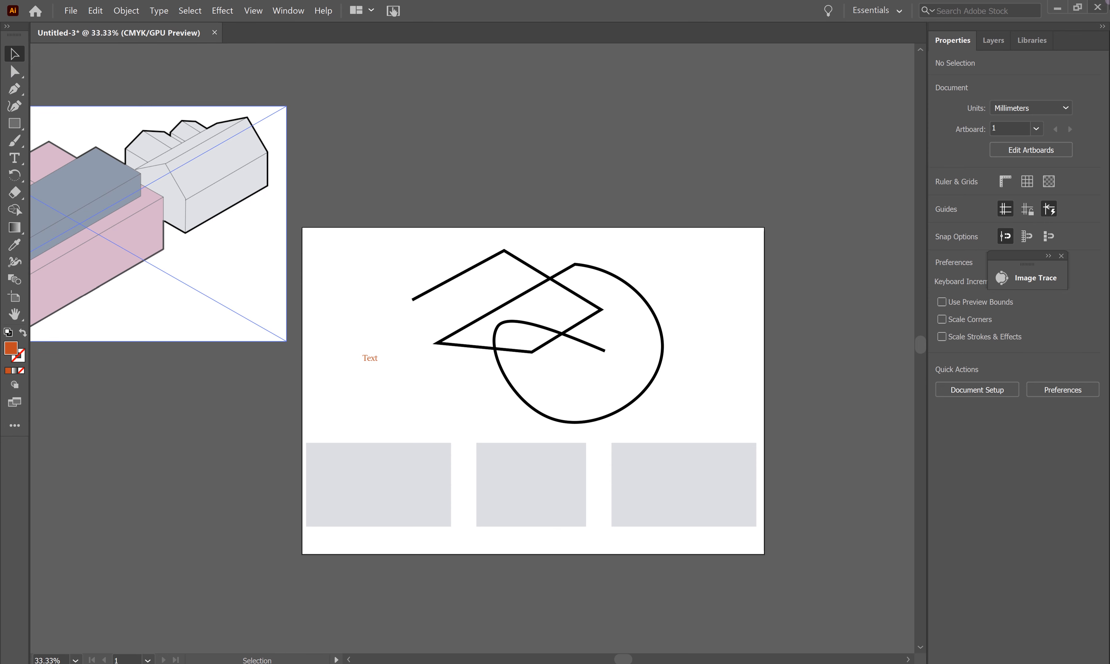
Step: Bring up the Layers panel showing Layer 1
click(992, 89)
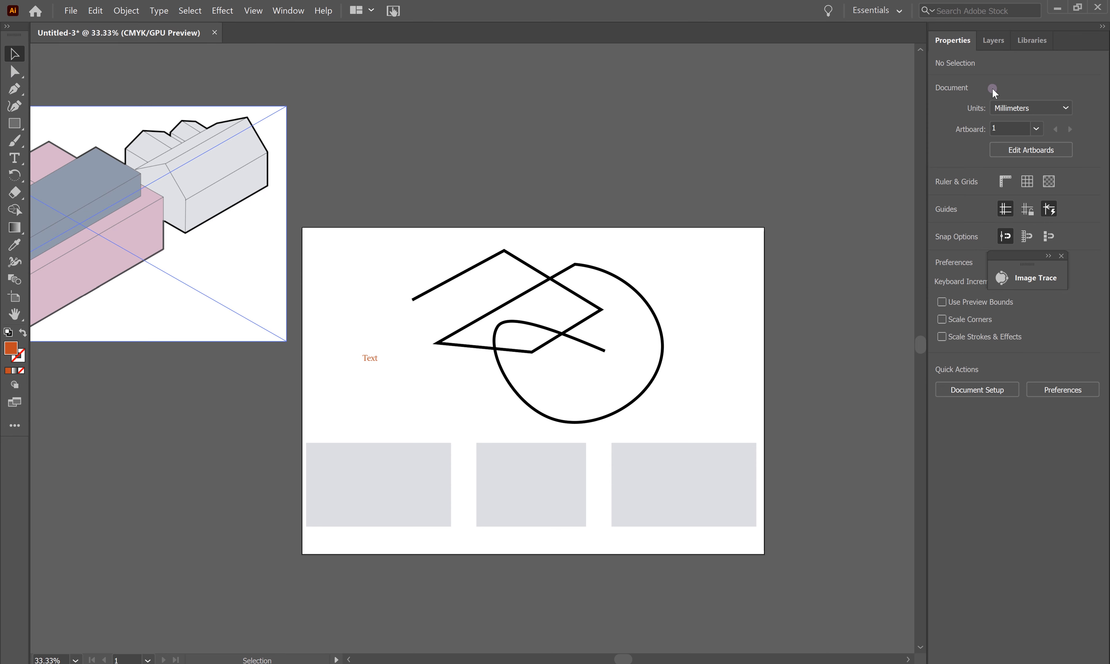
click(989, 39)
click(1003, 99)
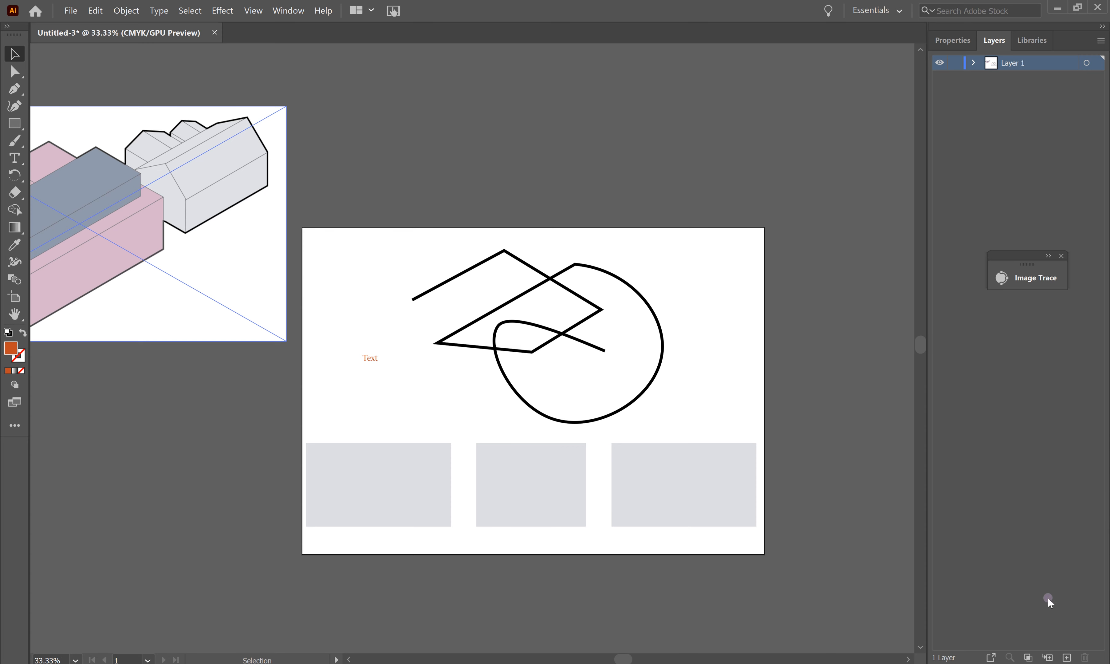
Step: Create Layer 2 and draw a large orange rectangle across the upper artboard
click(1067, 658)
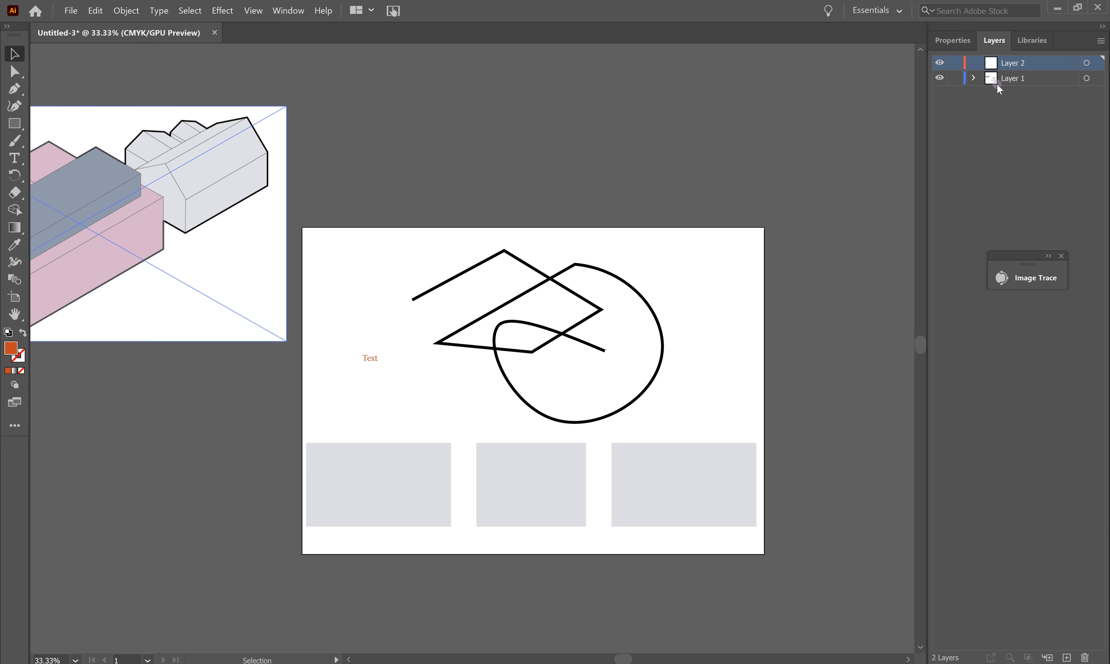
click(44, 71)
key(m)
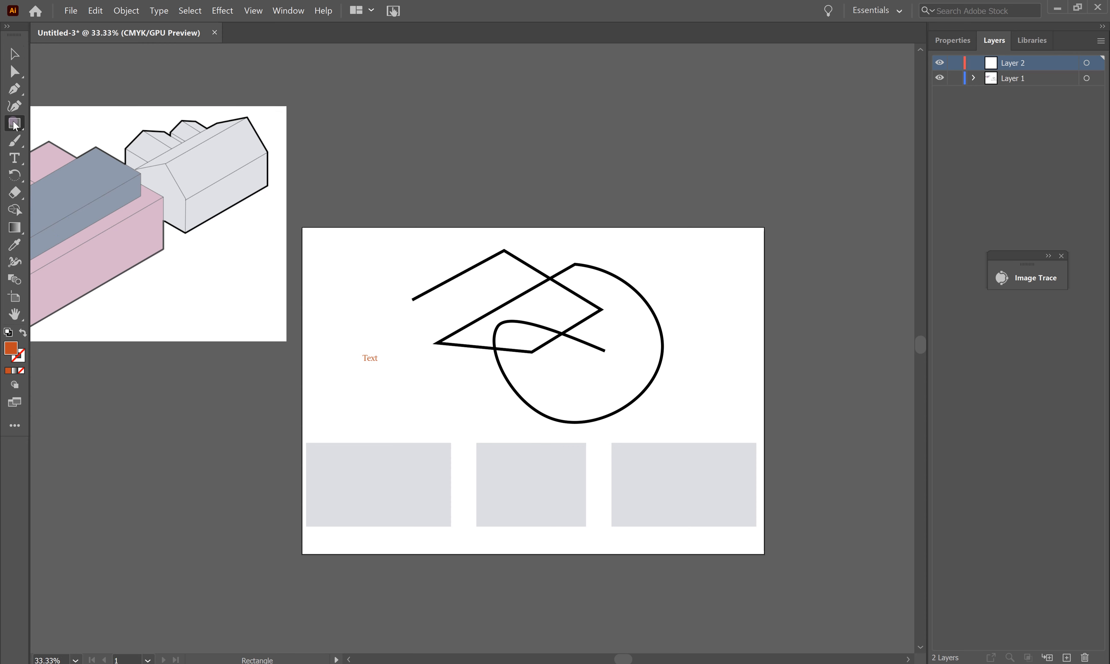
drag(402, 257, 712, 390)
key(v)
drag(629, 333, 624, 354)
Step: Send the orange rectangle to the back and shift it up and right
right_click(624, 355)
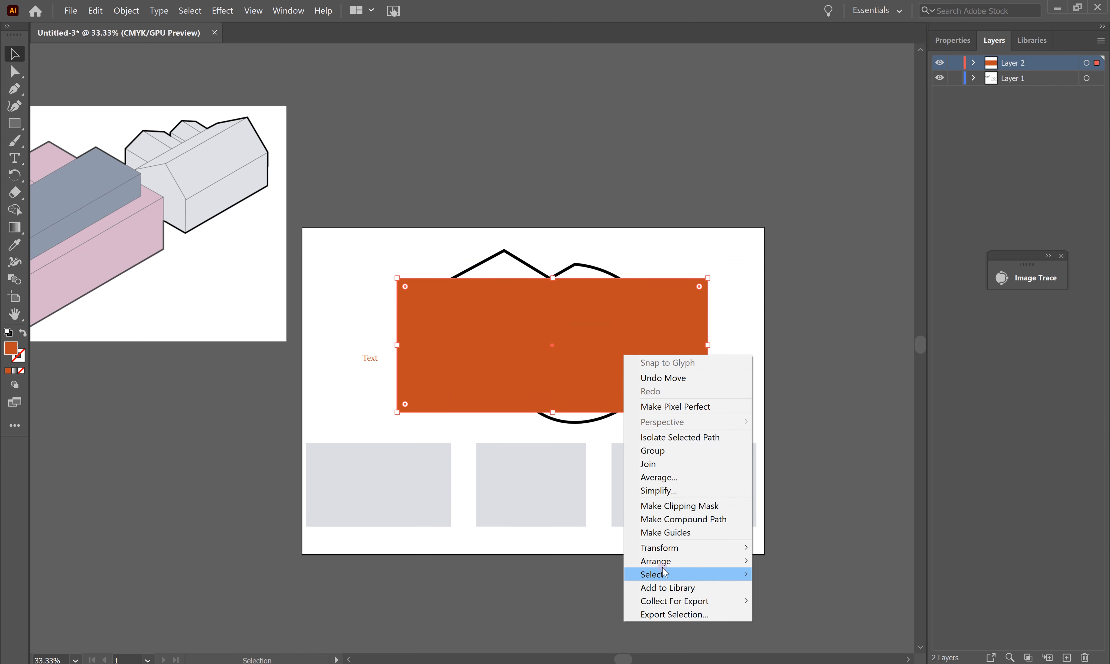
mouse_move(658, 561)
click(774, 601)
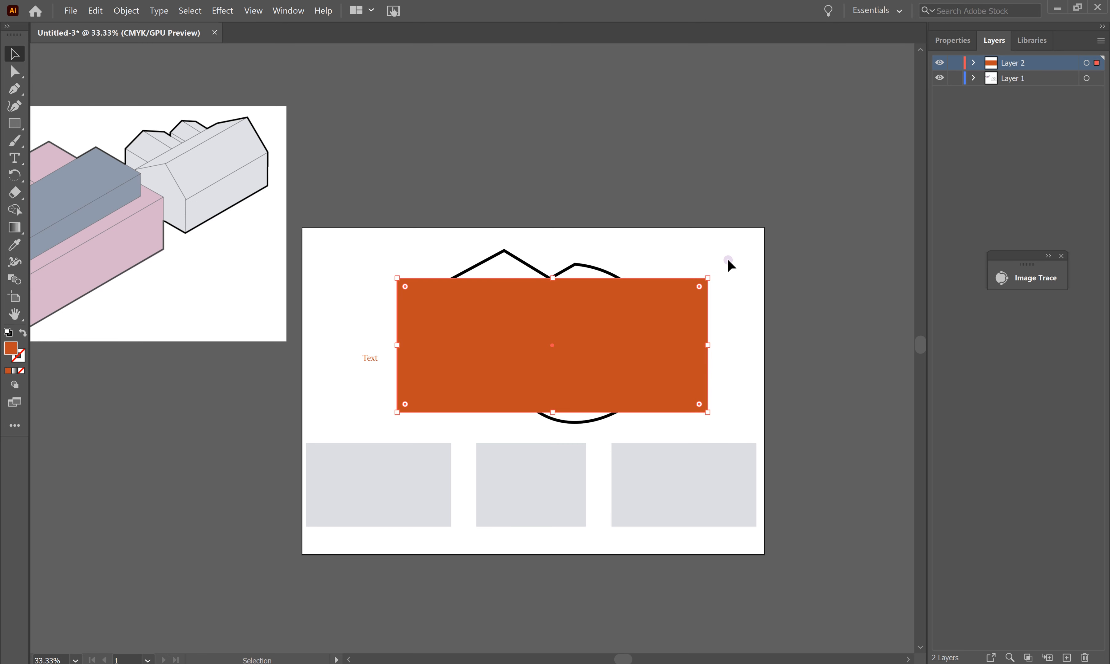
drag(624, 331, 657, 303)
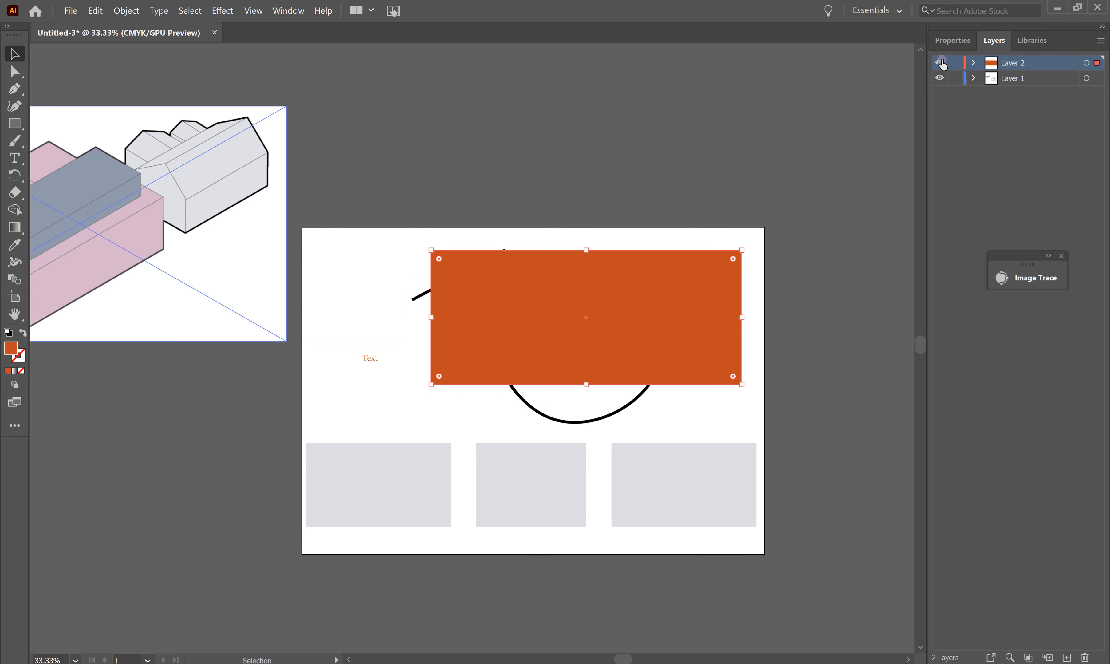
Step: Hide Layer 2, then move the third grey rectangle up onto the circle
click(940, 62)
ctrl+click(940, 77)
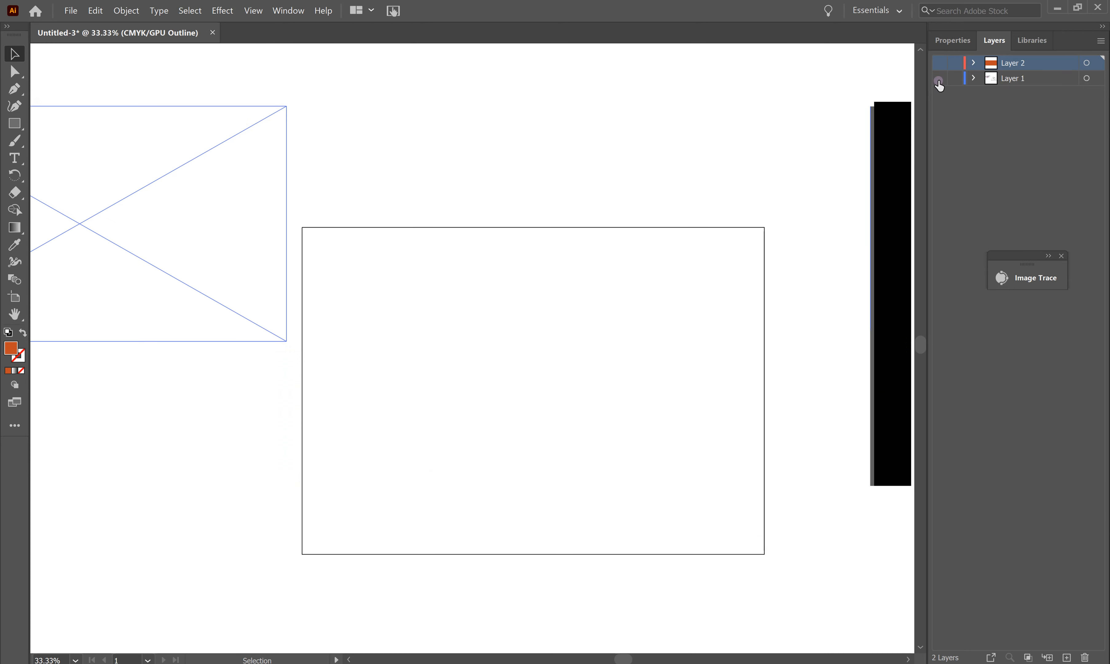
ctrl+click(939, 78)
click(939, 63)
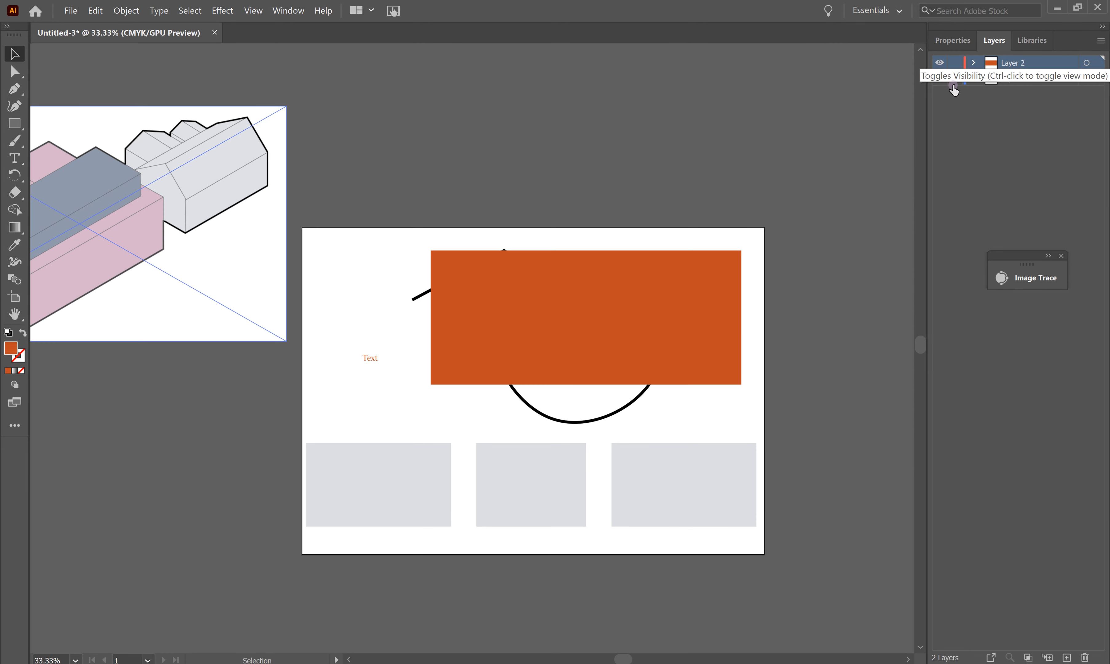
click(939, 62)
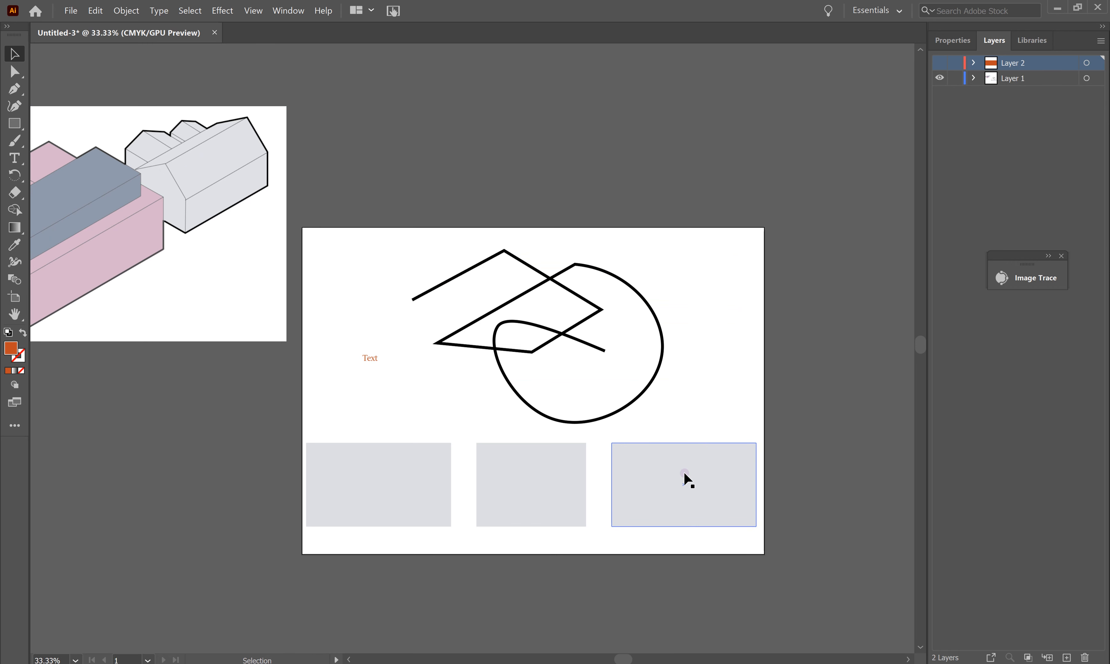
drag(693, 482, 675, 412)
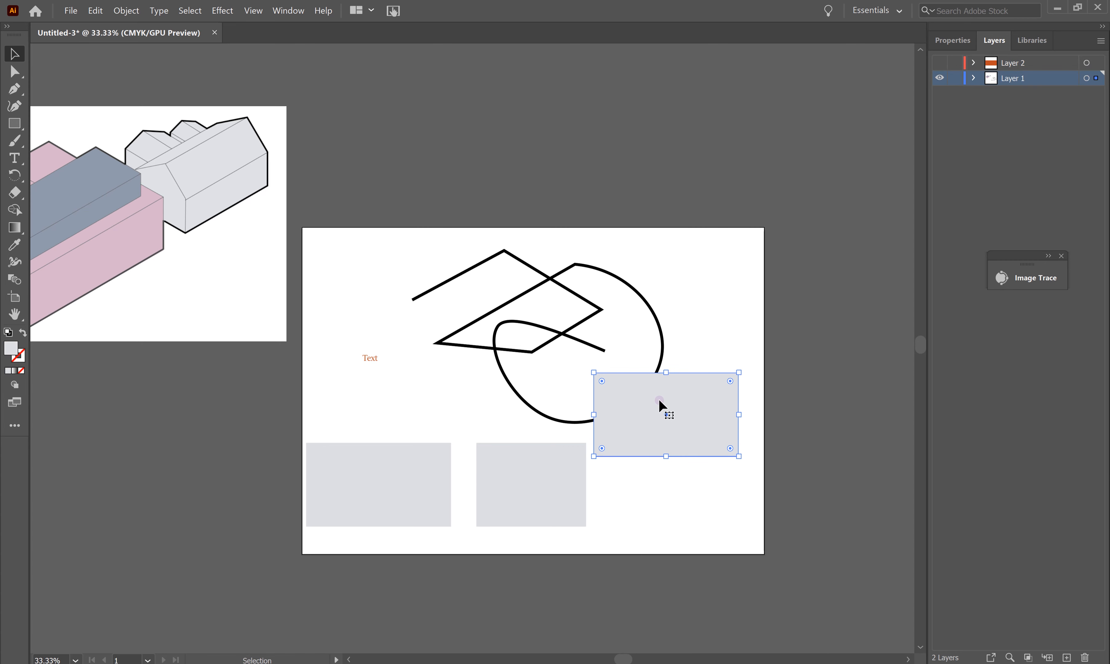
Step: Send the right grey rectangle behind the circle and make Layer 2 visible again
right_click(659, 424)
mouse_move(662, 604)
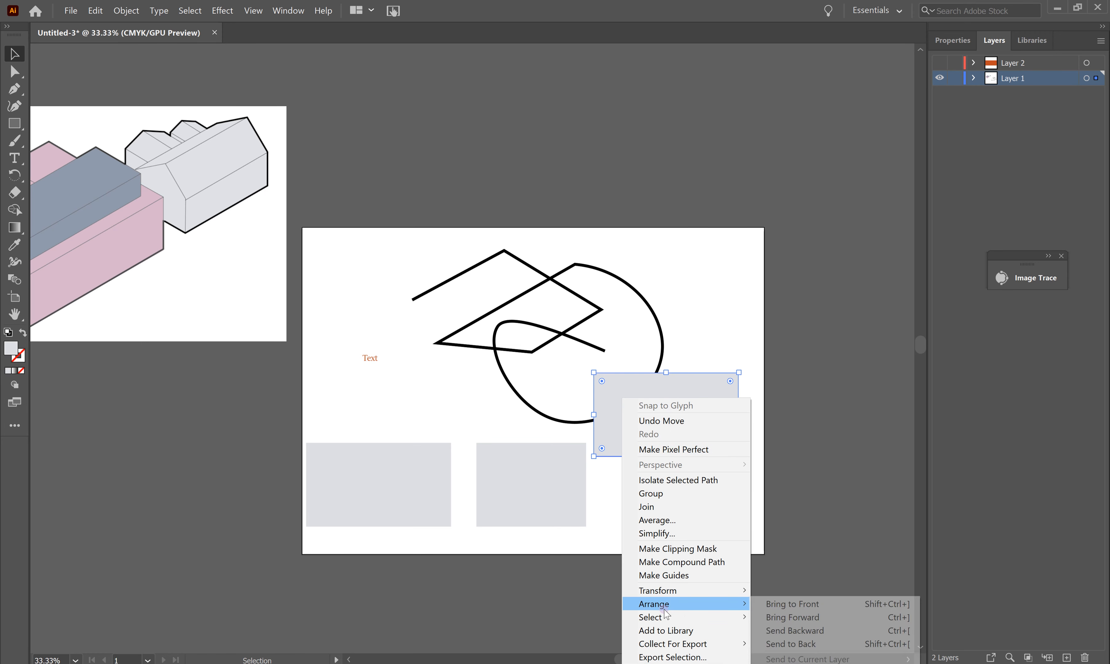
click(806, 644)
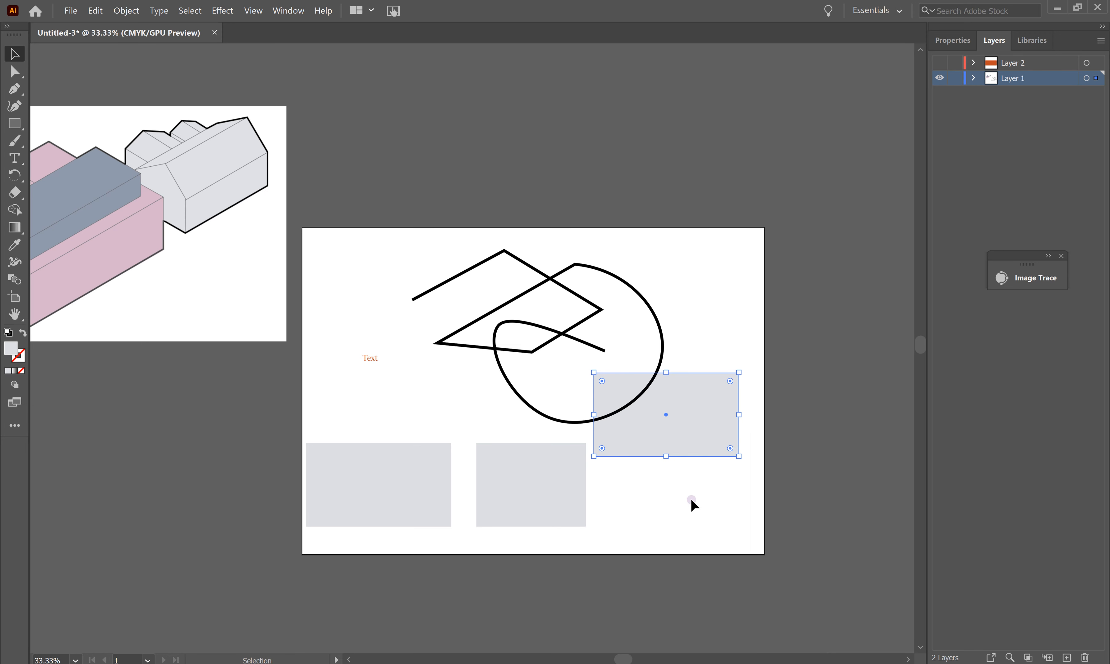
click(653, 472)
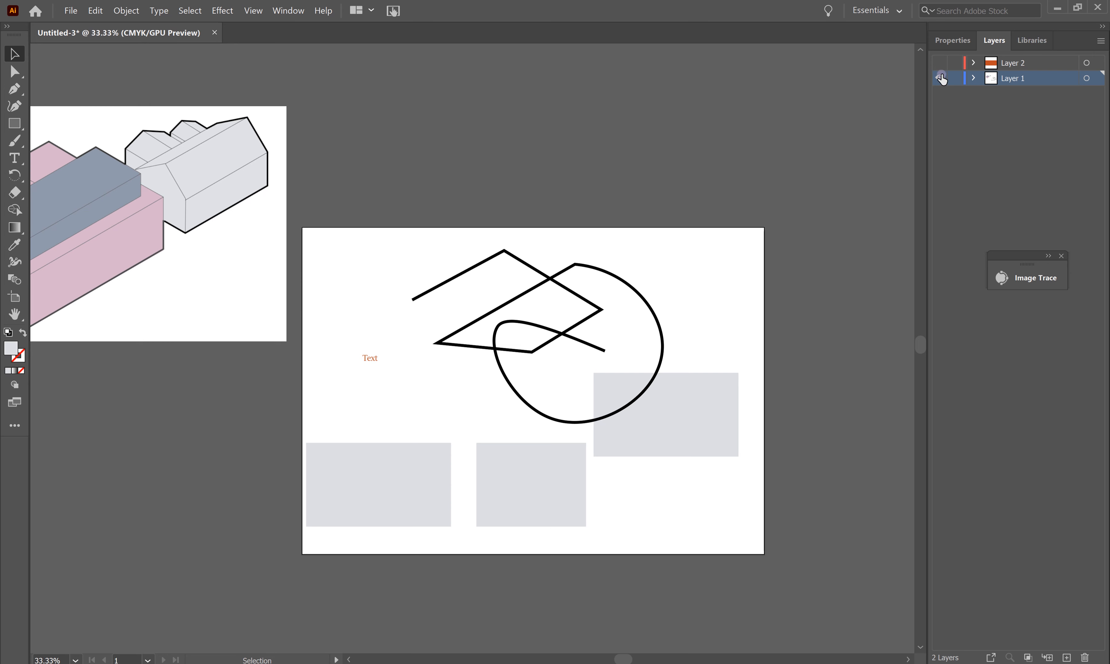
click(940, 63)
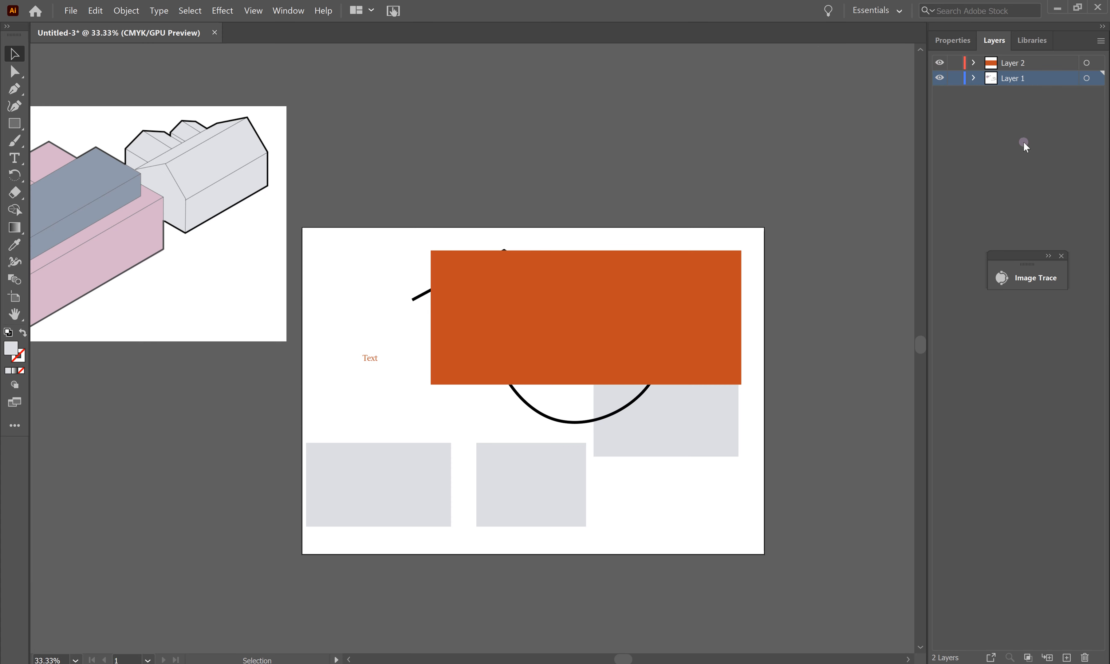
Step: Drag the orange rectangle up-right past the artboard edge, then nudge the black paths left and down
drag(682, 286, 816, 158)
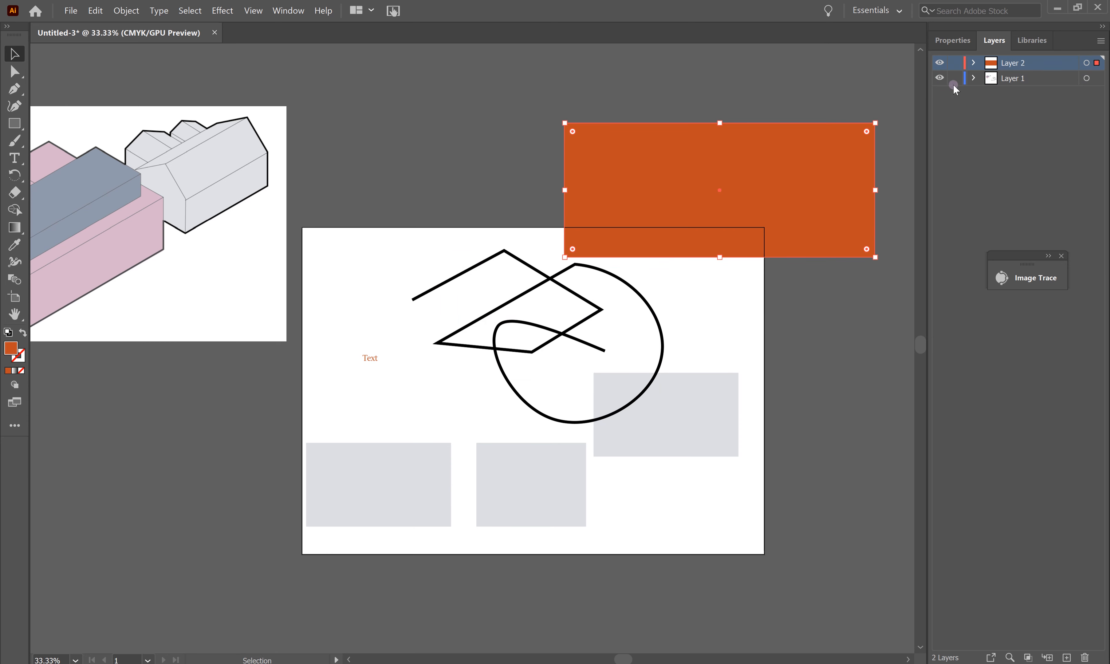
click(955, 78)
click(584, 306)
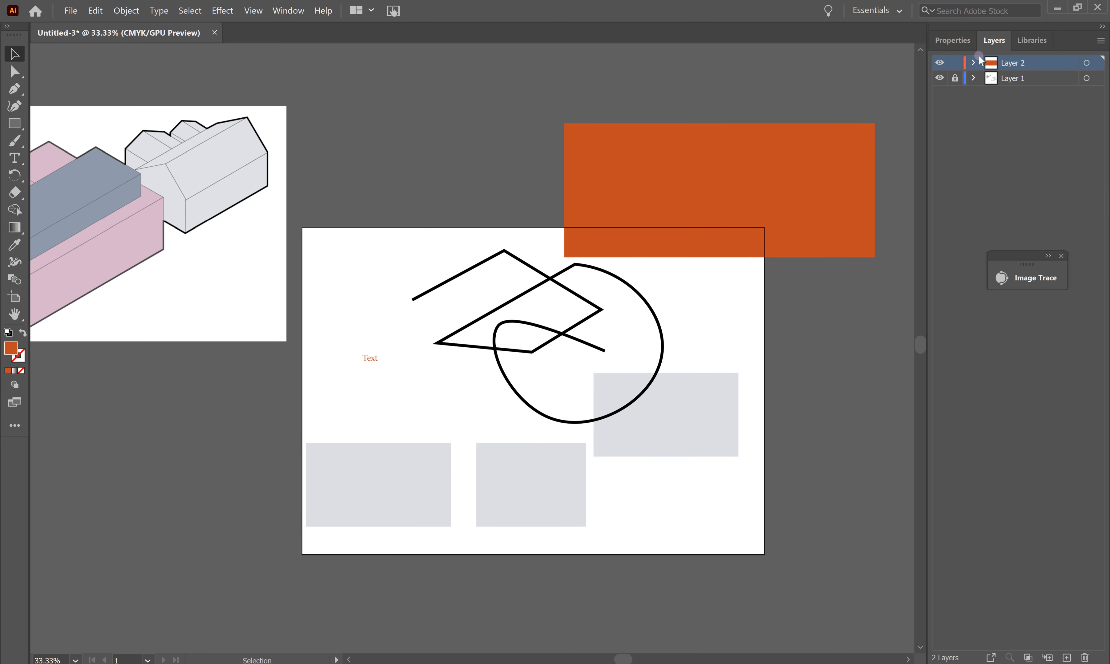
click(954, 79)
drag(622, 281, 590, 295)
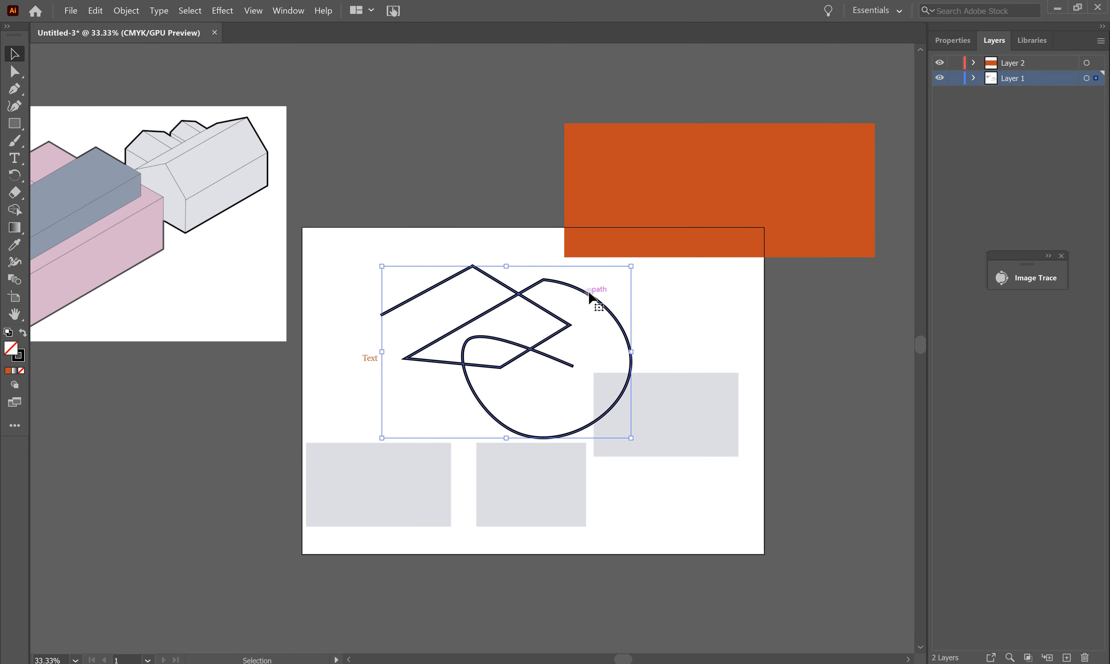
Step: Start a Pen path on Layer 2 below the black path's left end, then lock Layer 1
click(1035, 62)
click(15, 88)
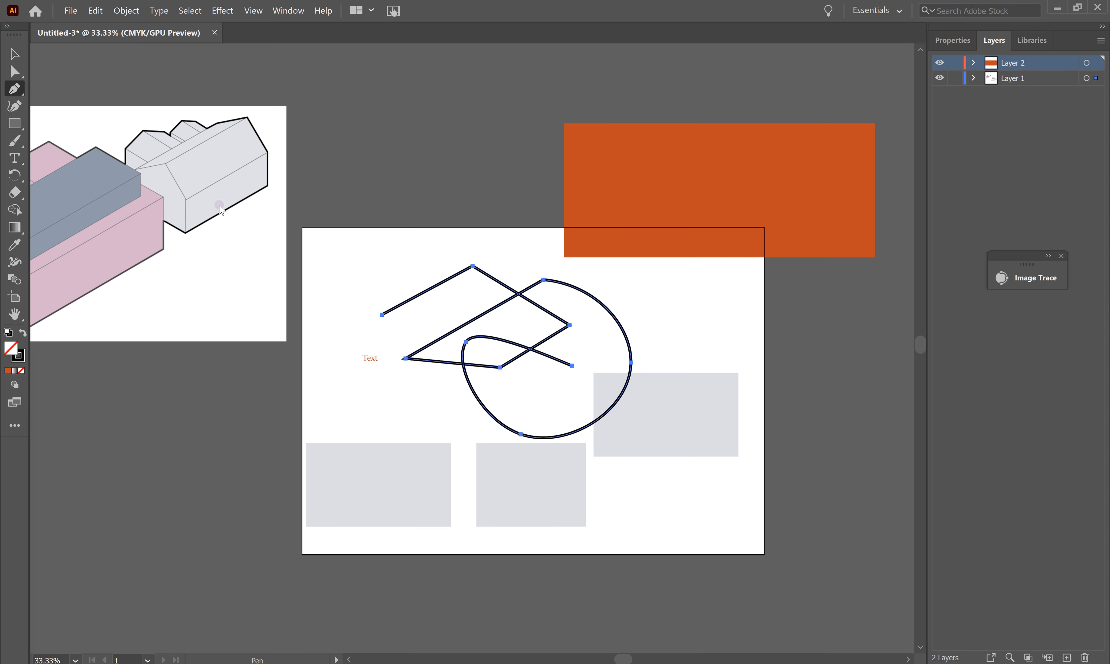
click(391, 410)
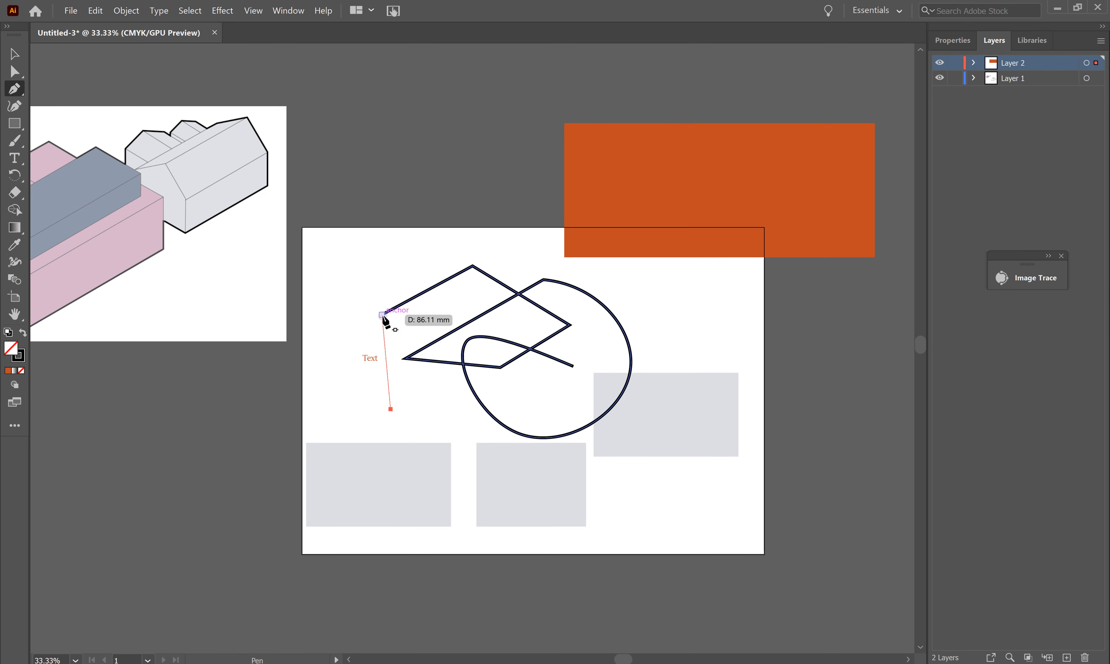
click(382, 315)
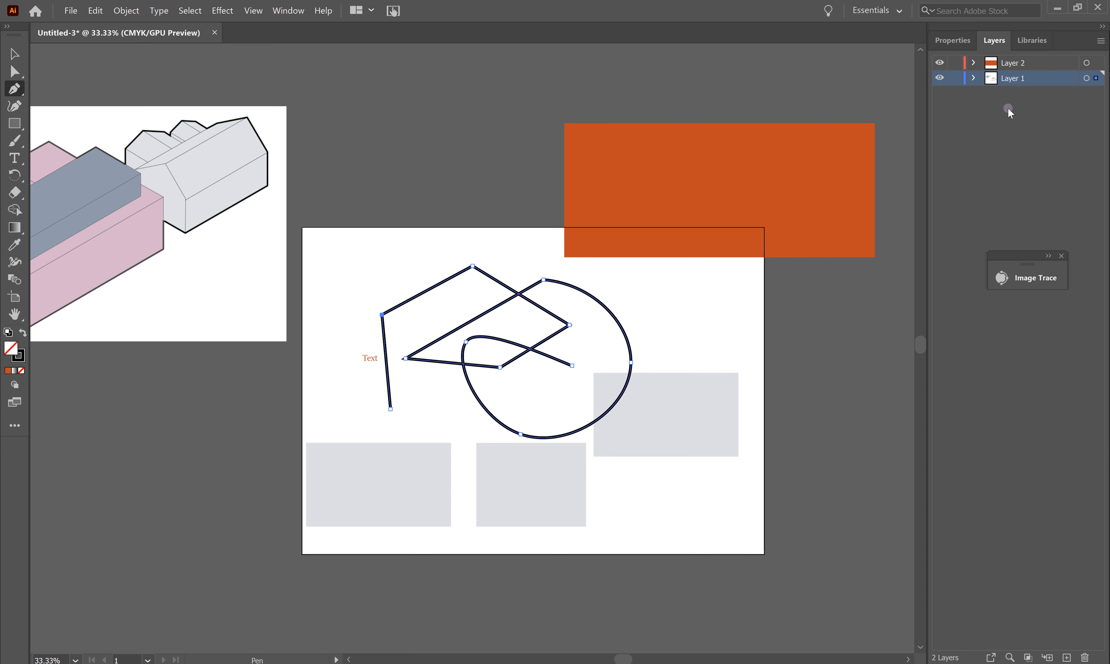
click(953, 80)
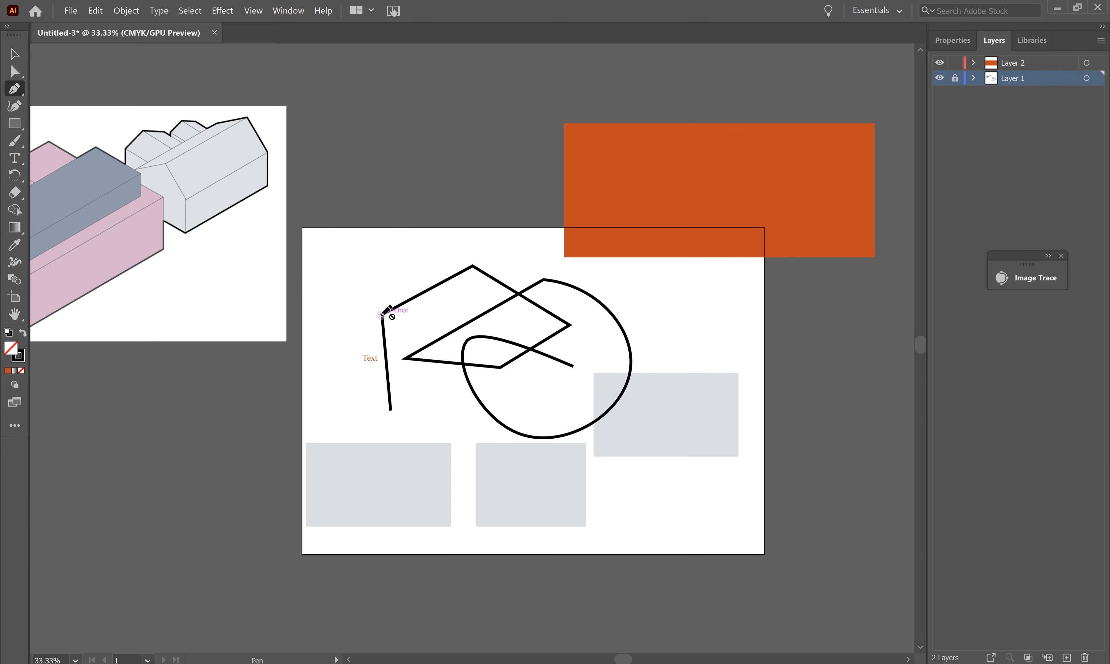
click(1051, 61)
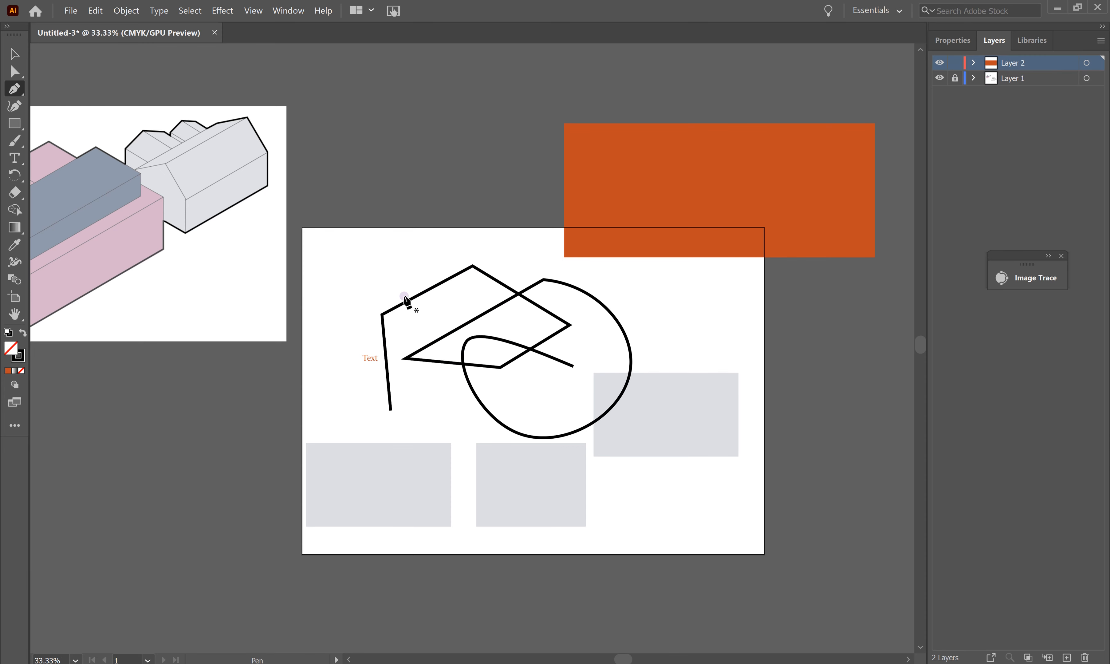
Step: Continue the new path from the old endpoint with zigzag corner points across the grey rectangle
click(382, 316)
click(374, 278)
click(451, 257)
click(481, 341)
click(618, 432)
click(608, 323)
click(613, 316)
Step: Extend the zigzag down the artboard's right side and finish the path
click(738, 372)
click(720, 452)
click(726, 506)
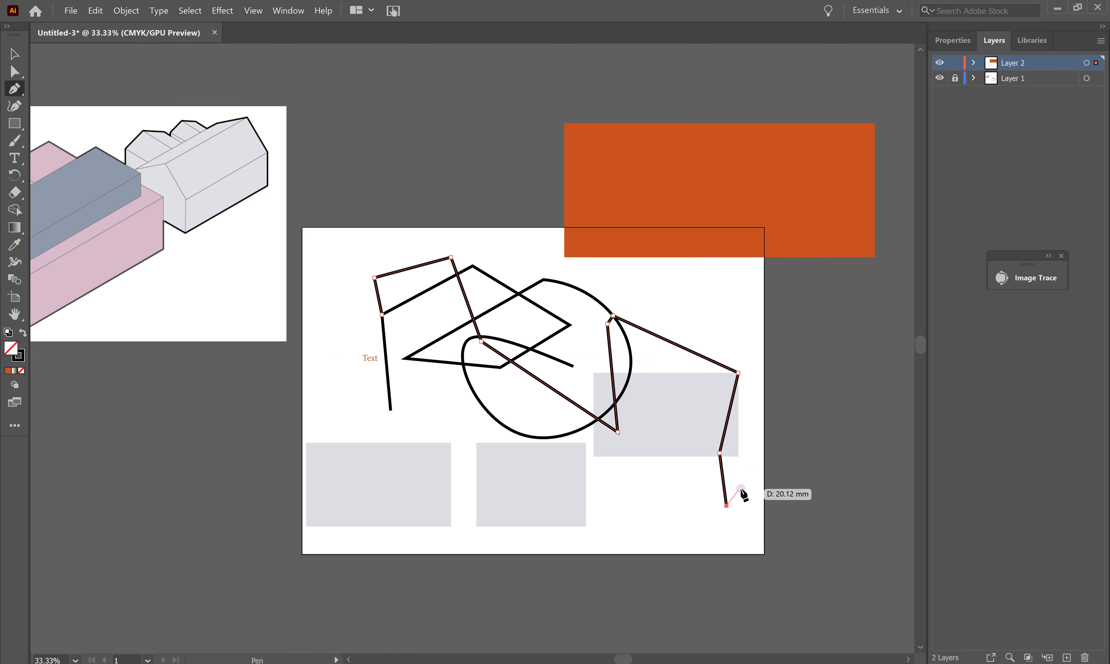
click(741, 478)
click(703, 402)
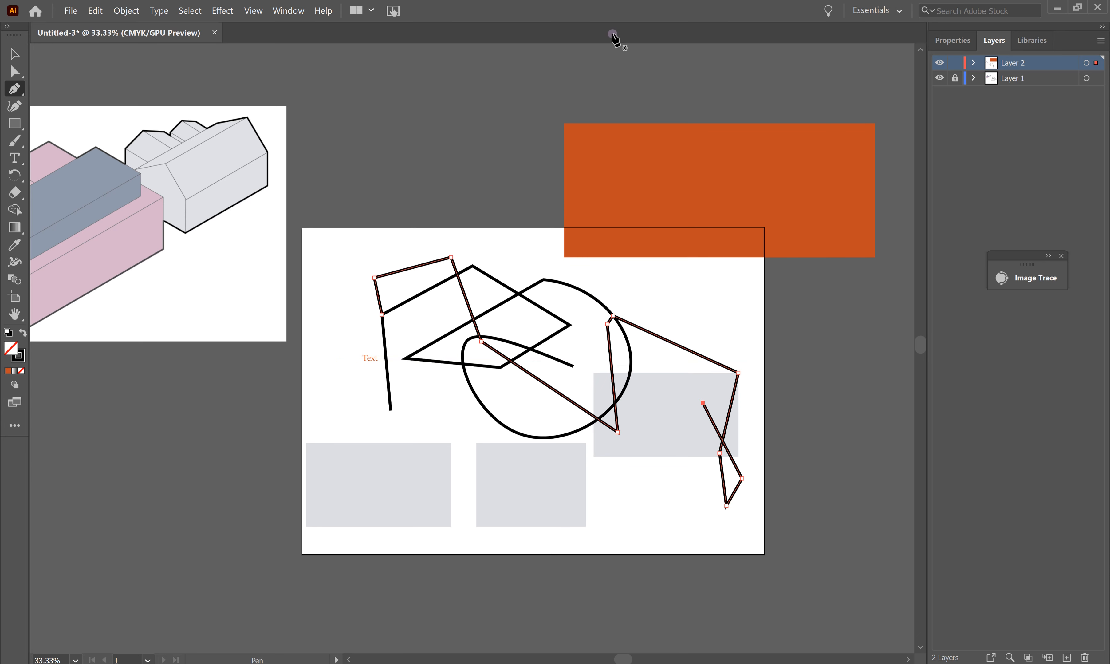
click(704, 296)
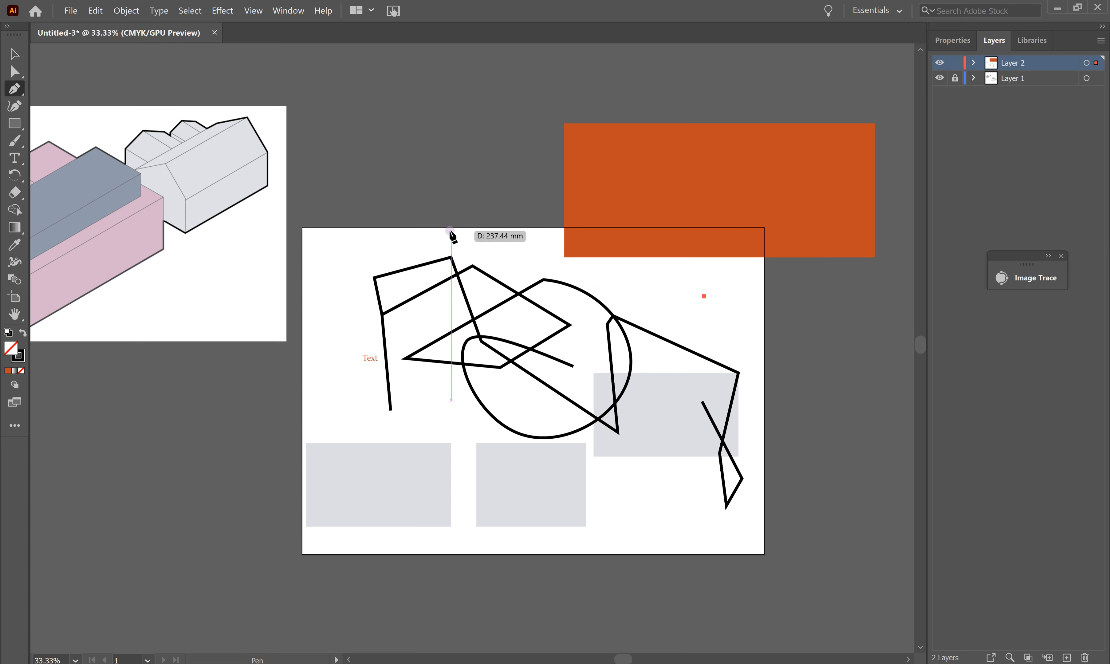
click(14, 54)
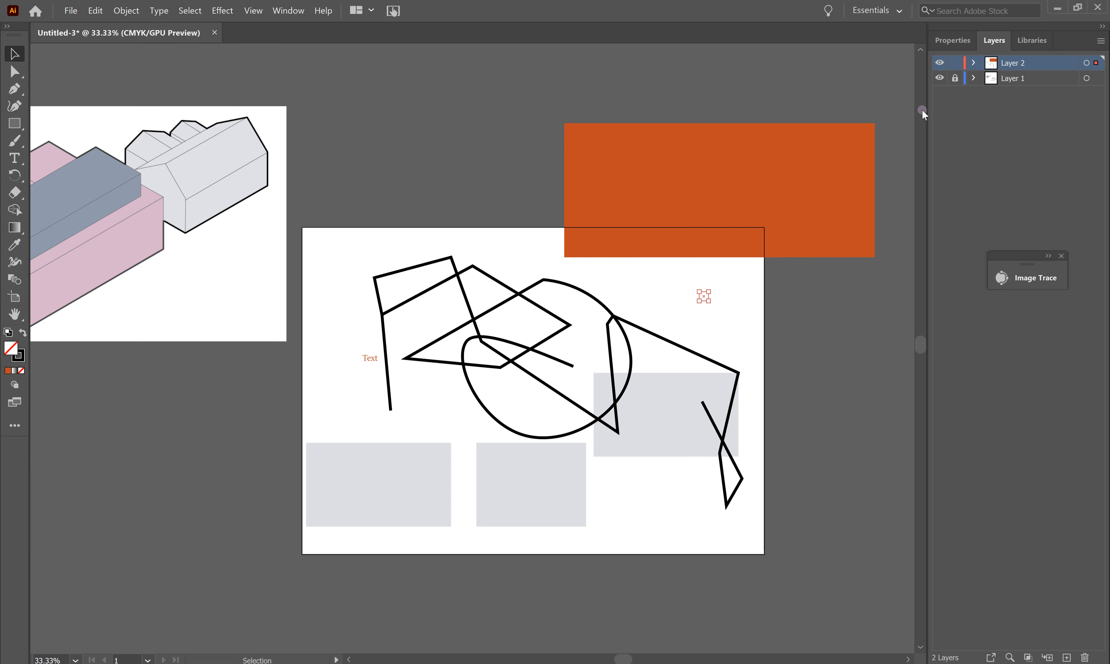
Step: Unlock Layer 1 and rename the layers 'Map' and 'Colour'
click(954, 78)
drag(1034, 64, 1035, 91)
double_click(1019, 79)
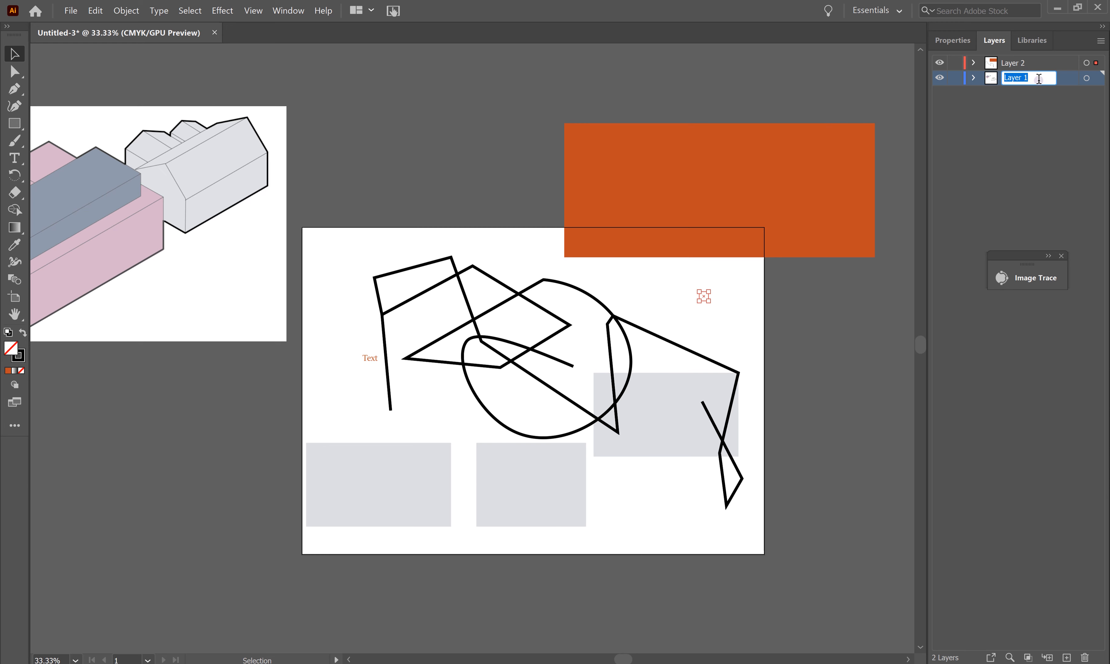
text(Map)
click(1020, 62)
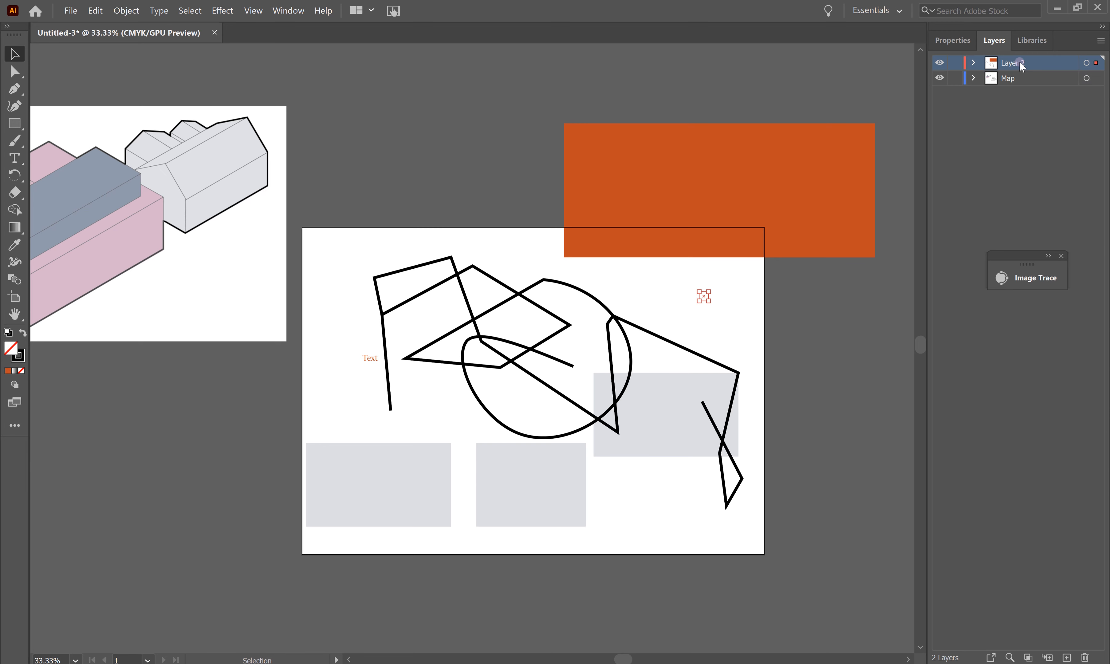
double_click(1021, 64)
text(Colour)
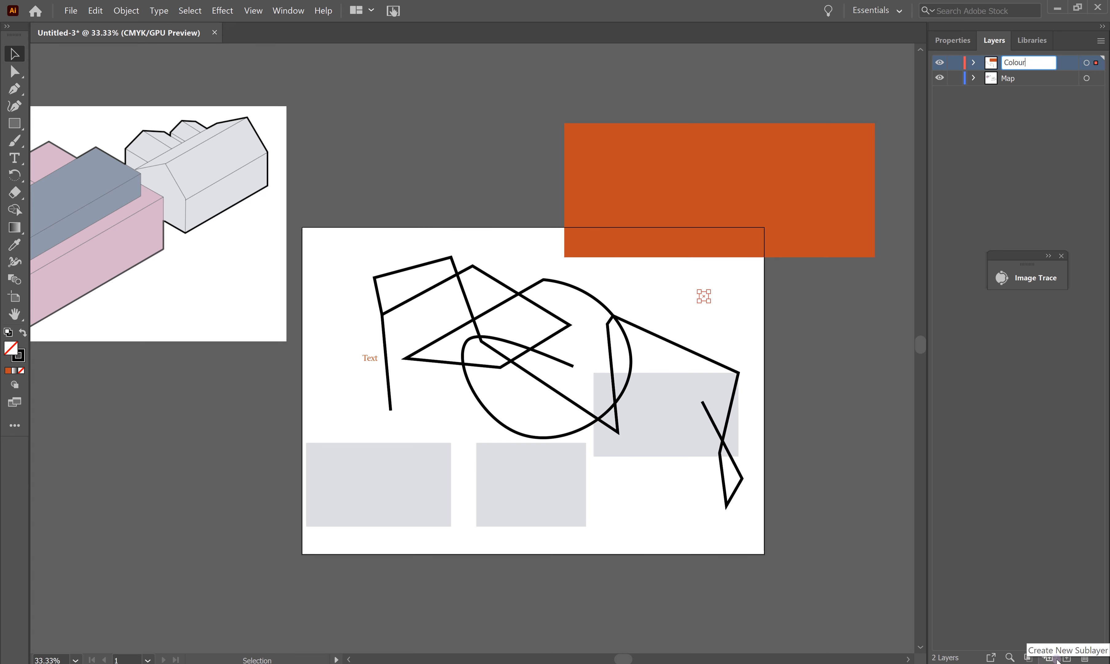
Step: Add a Layer 3 and then remove it again
click(1067, 657)
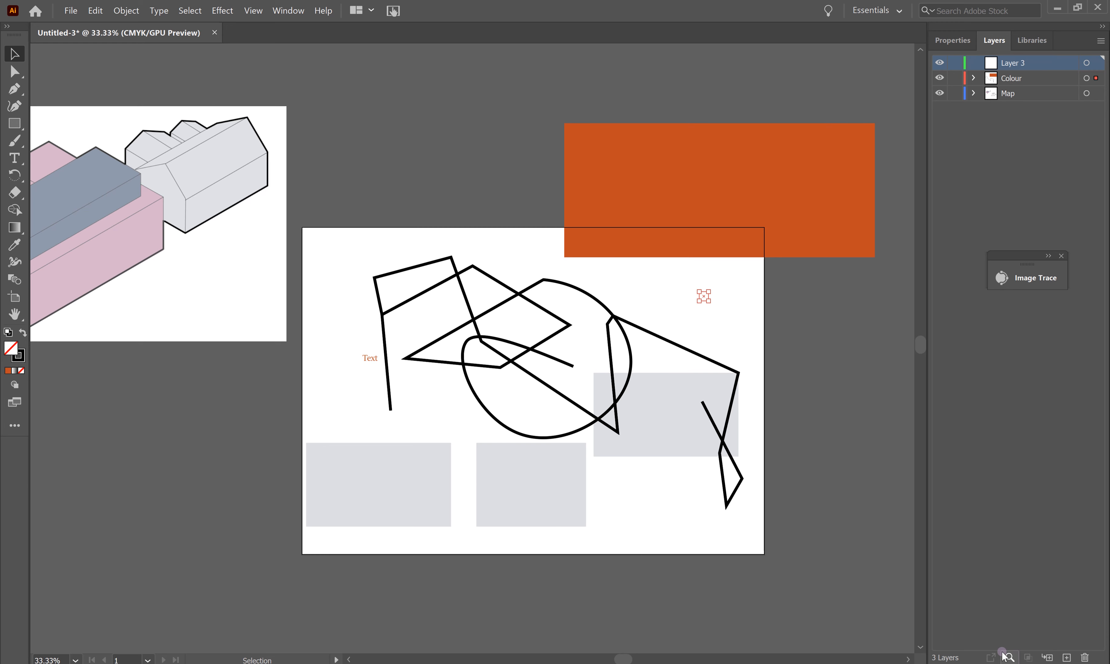
click(1085, 657)
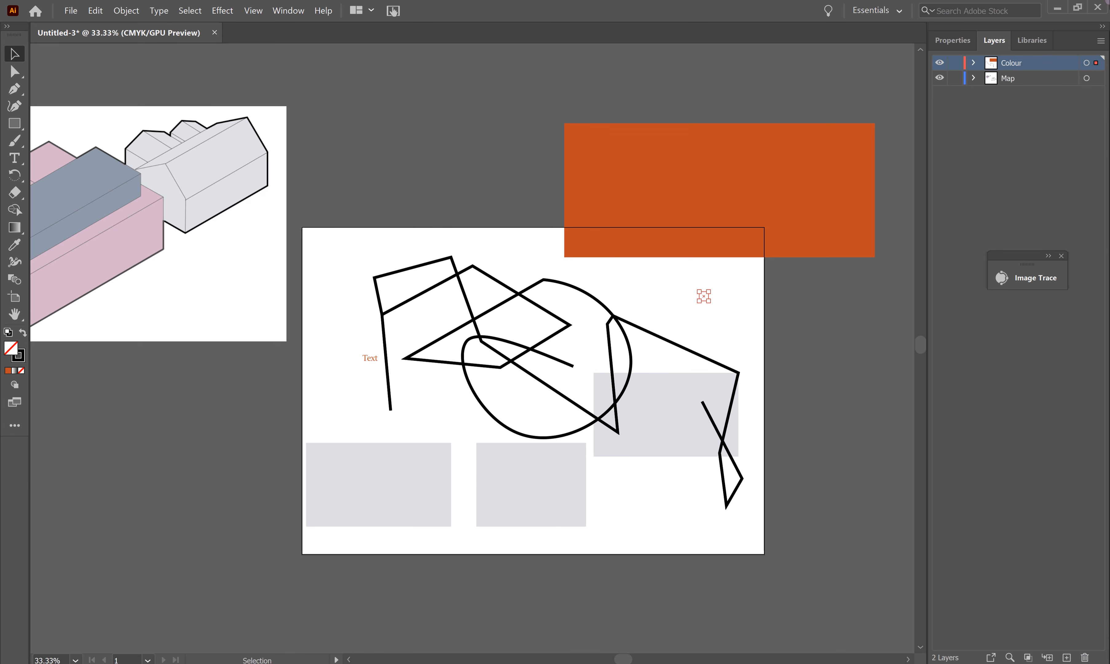
click(1031, 66)
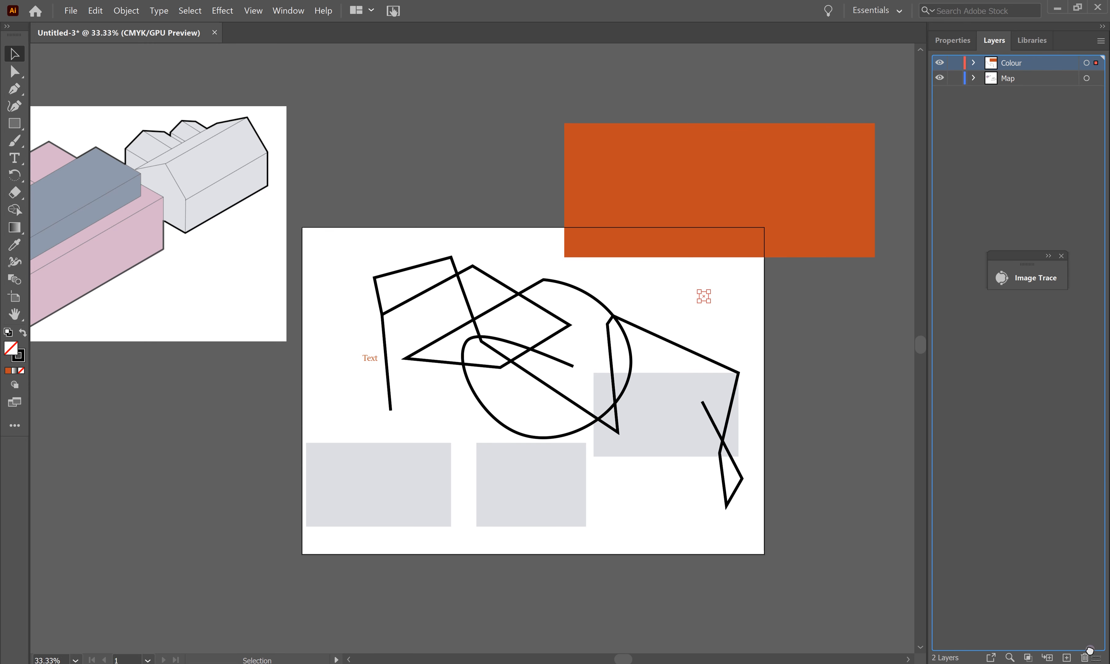
Step: Delete the Colour layer and its orange rectangle, leaving Map as the only layer
click(1083, 657)
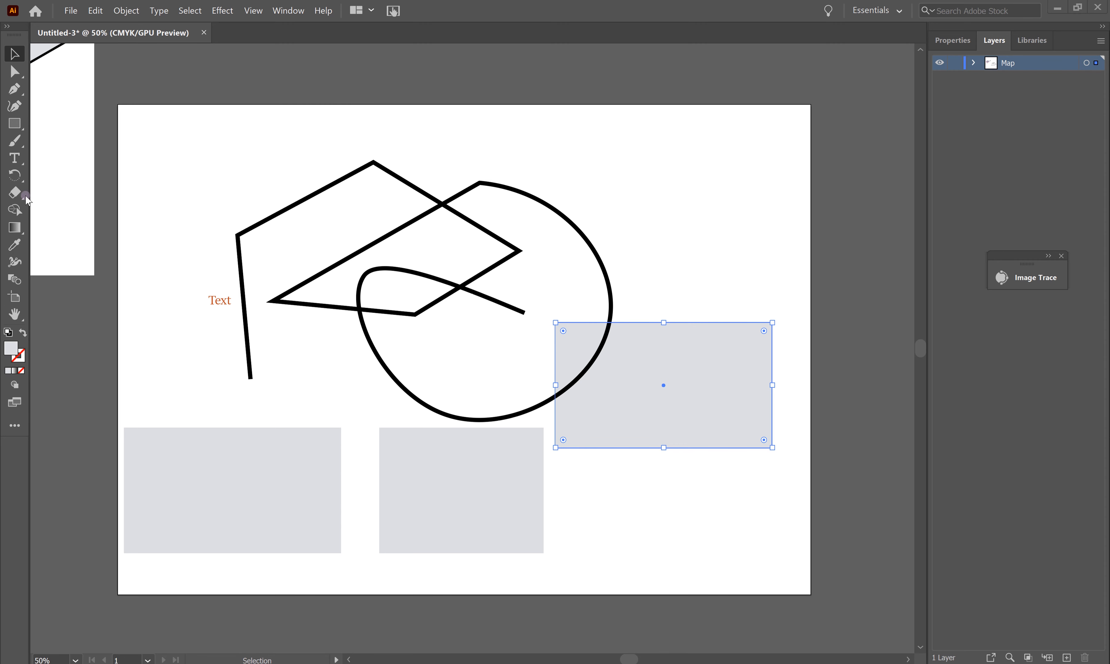
click(15, 297)
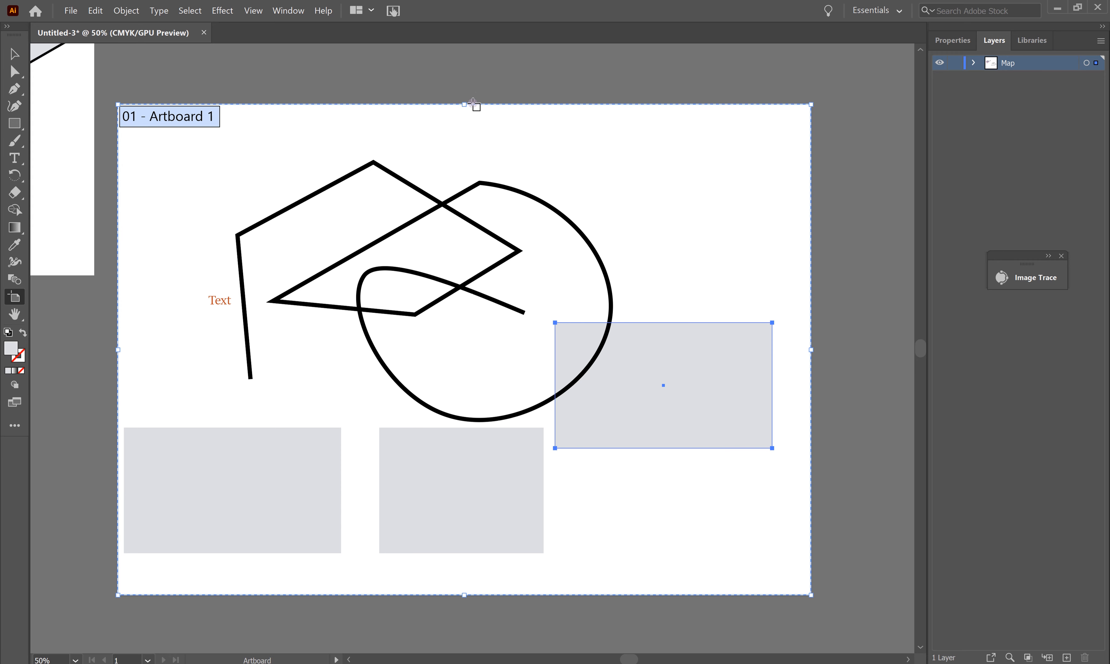
Step: Move Artboard 1's top and bottom edges inward and draw a new artboard beside it
drag(464, 105, 464, 154)
drag(464, 595, 464, 569)
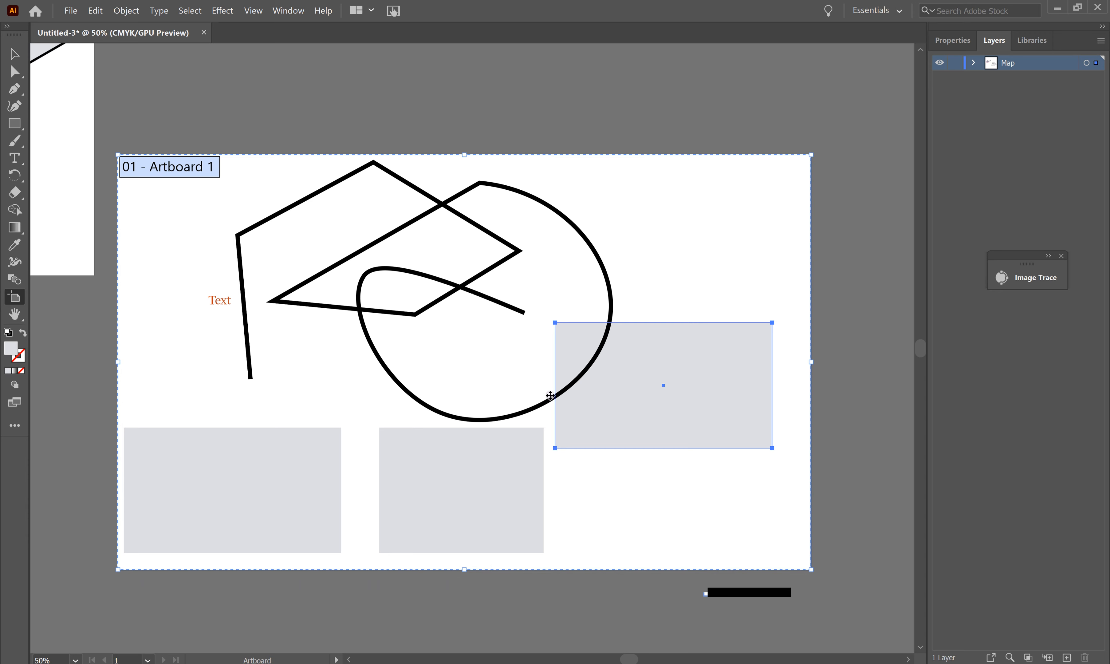
drag(559, 65, 860, 441)
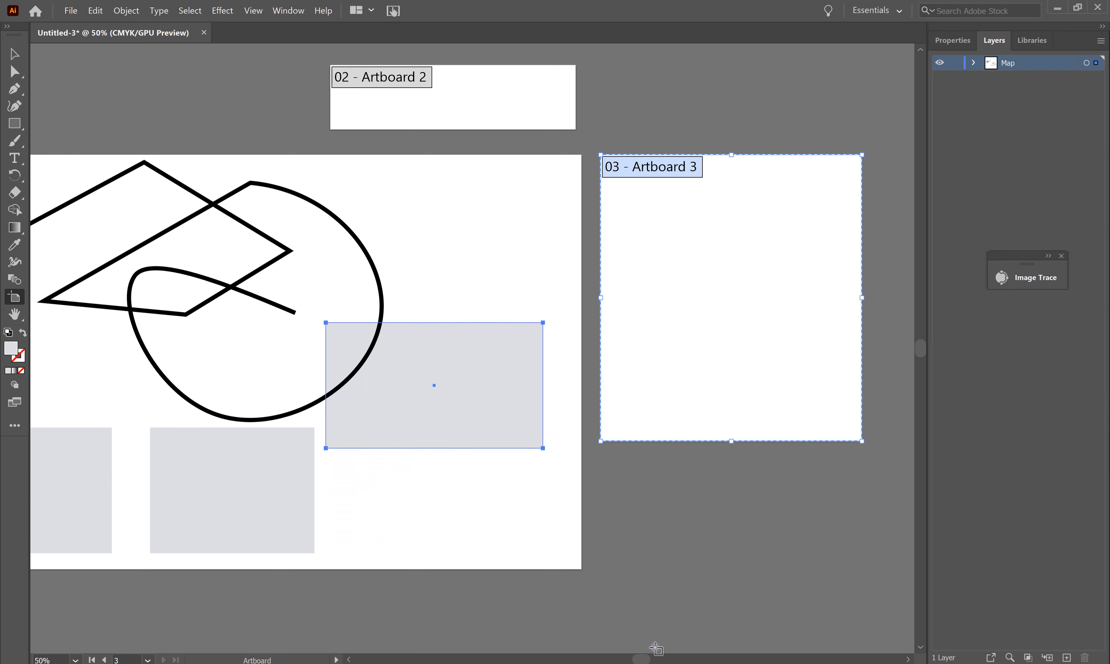
drag(641, 659, 628, 660)
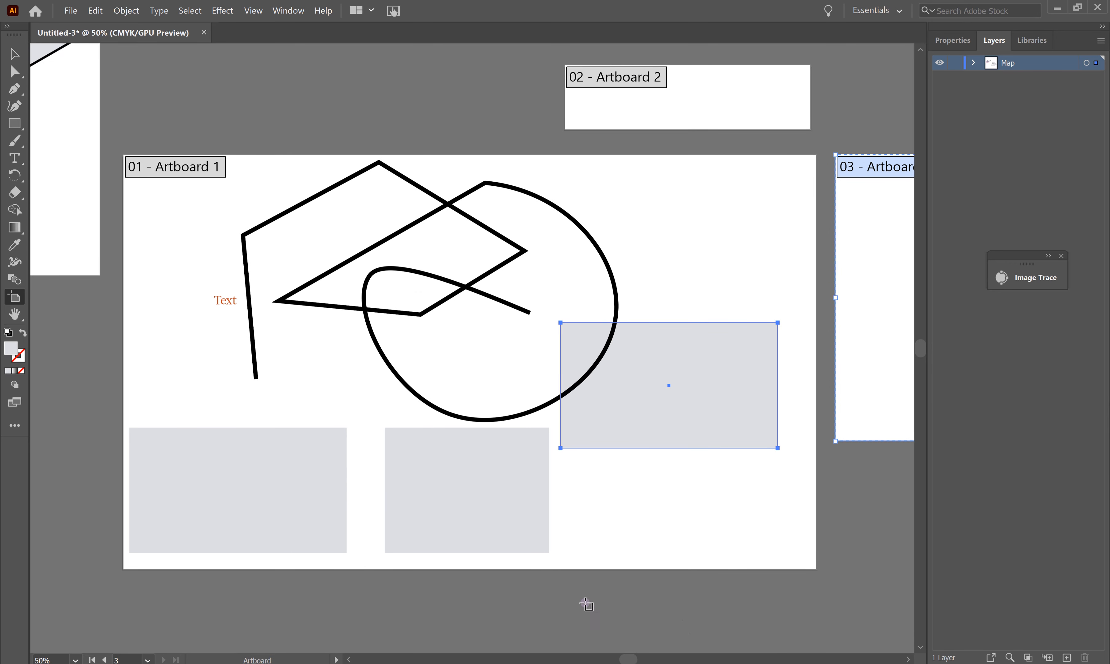
Step: Zoom out and pan the view to frame all three artboards
key(ctrl+minus)
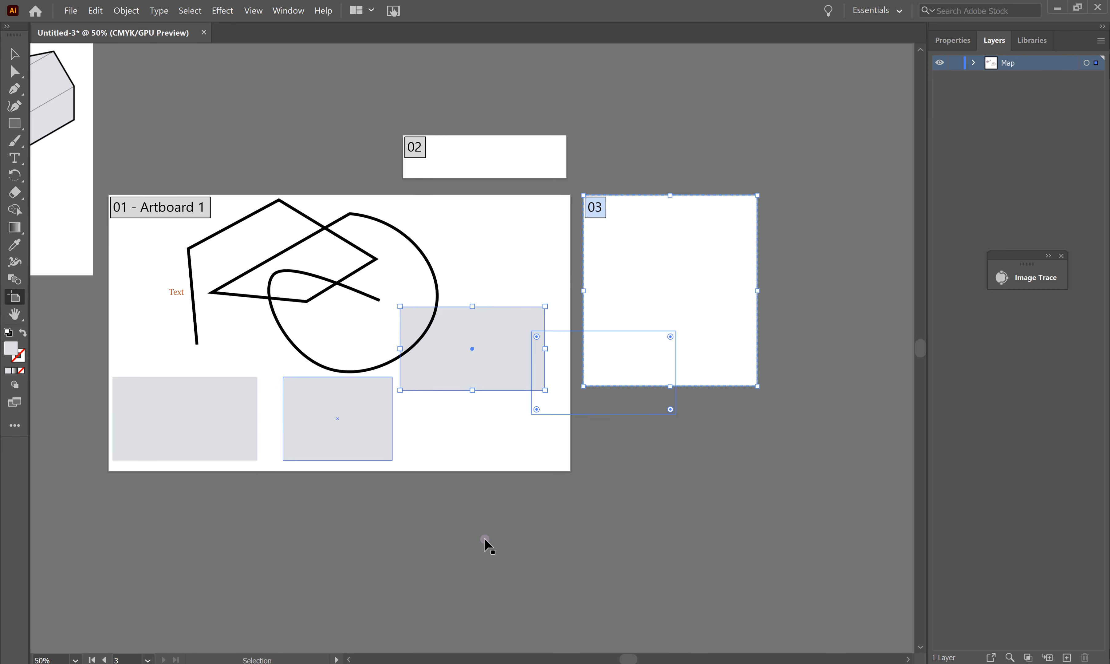
key(h)
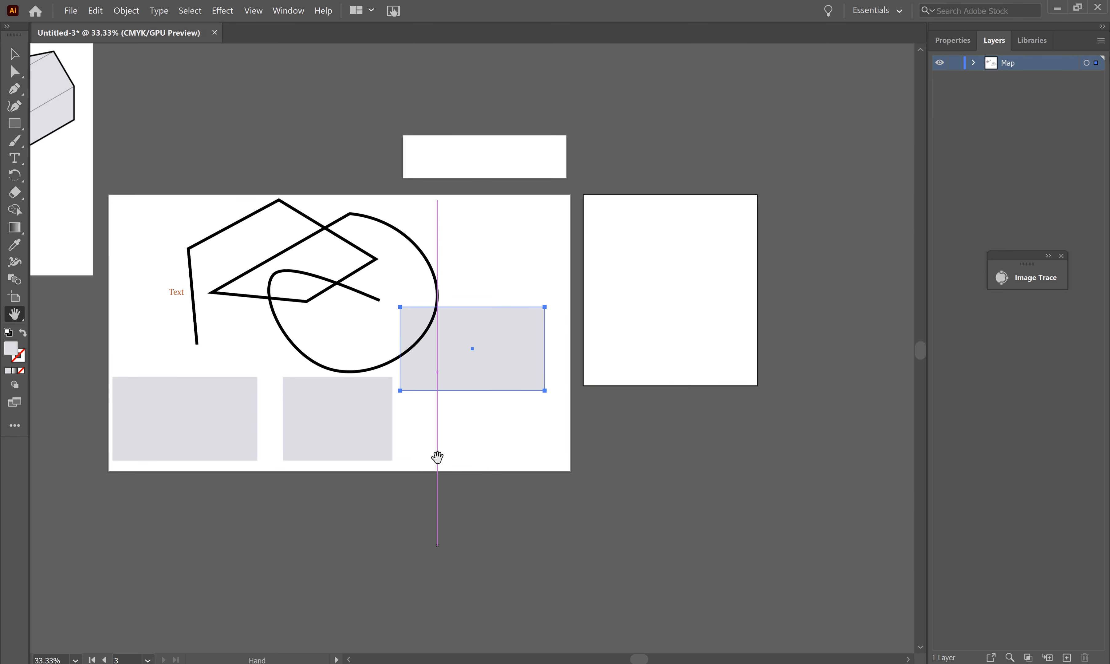
drag(342, 297, 469, 414)
drag(482, 418, 505, 399)
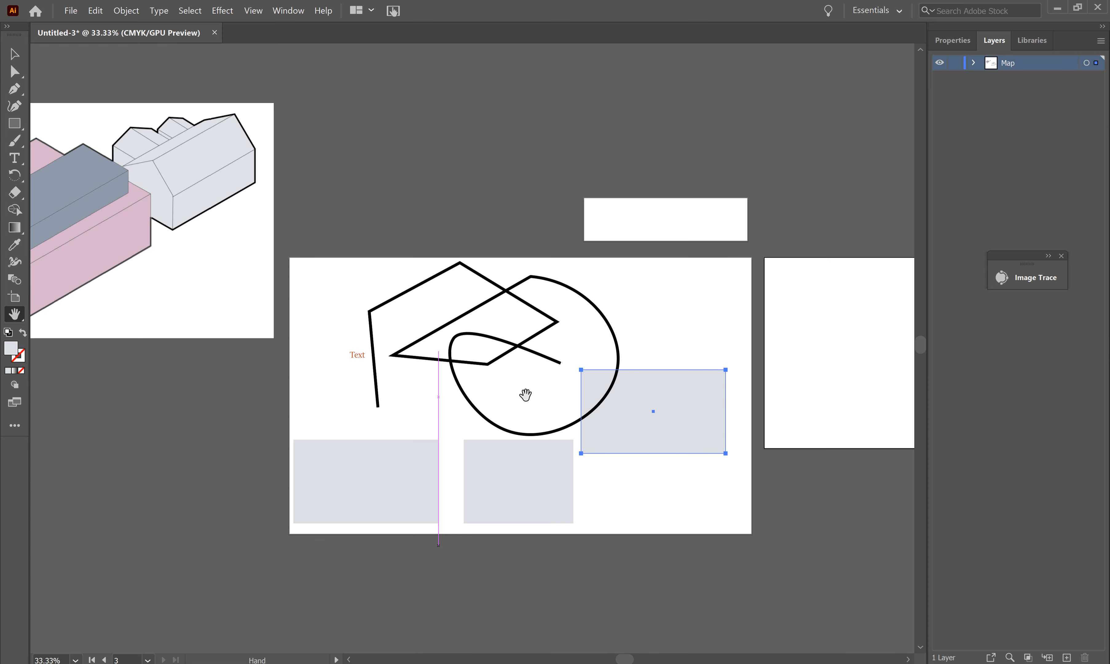
drag(537, 401, 476, 396)
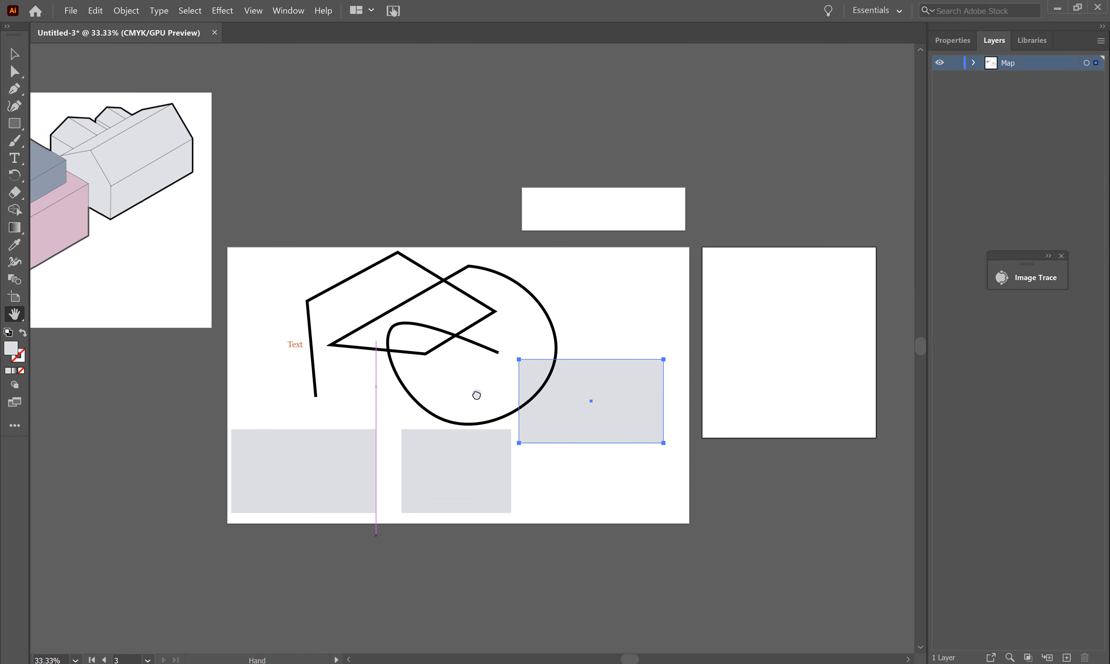
mouse_move(204, 247)
mouse_down()
mouse_move(389, 342)
mouse_move(198, 237)
mouse_up()
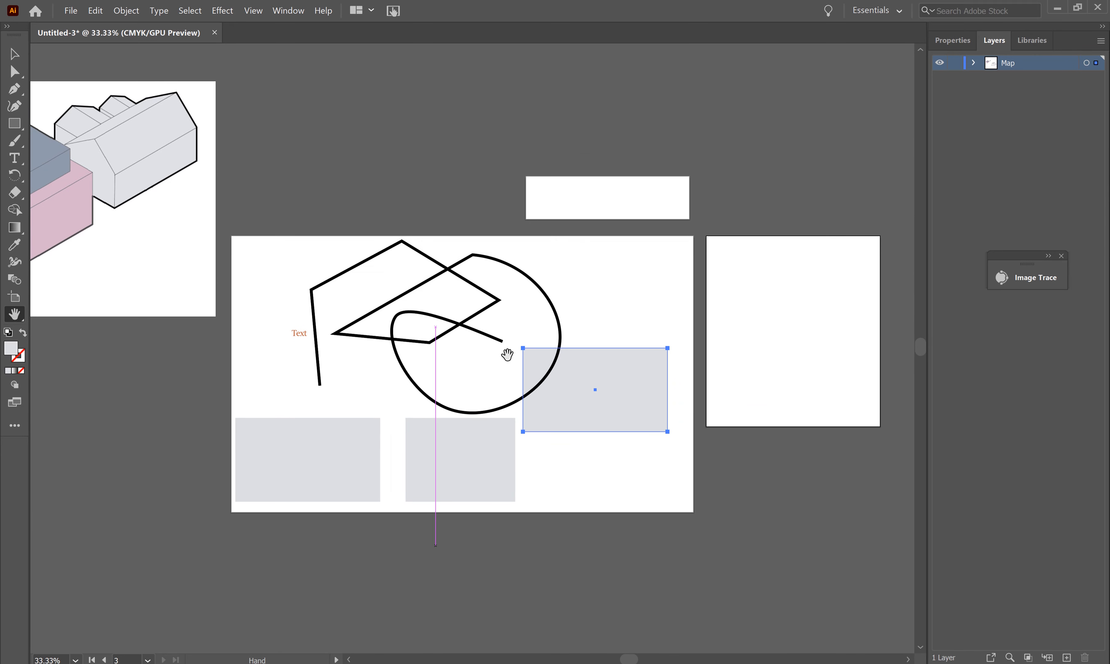
drag(473, 356, 446, 354)
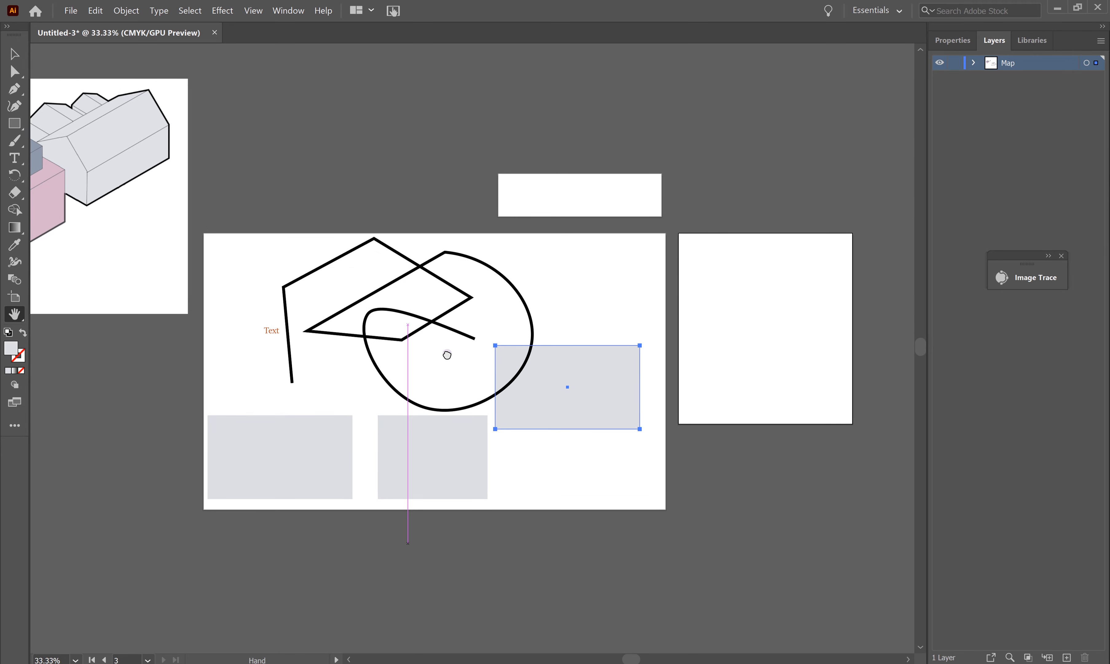
click(17, 298)
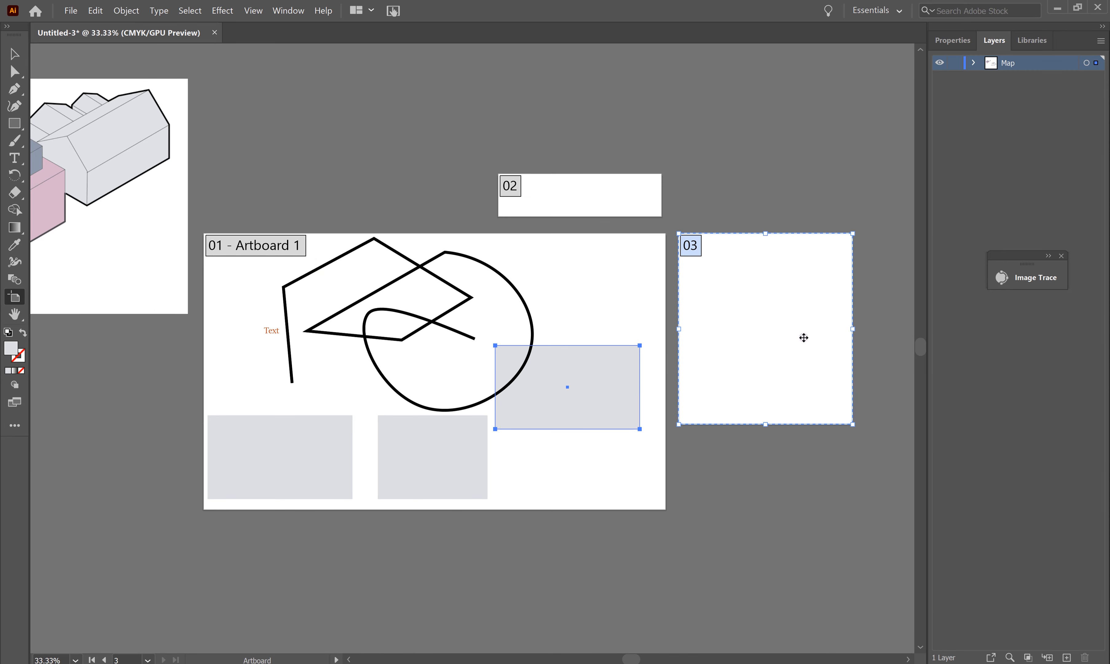
Step: Export Artboard 1 (range 1) to the Saved folder as a Medium 150 ppi PNG on white
click(71, 10)
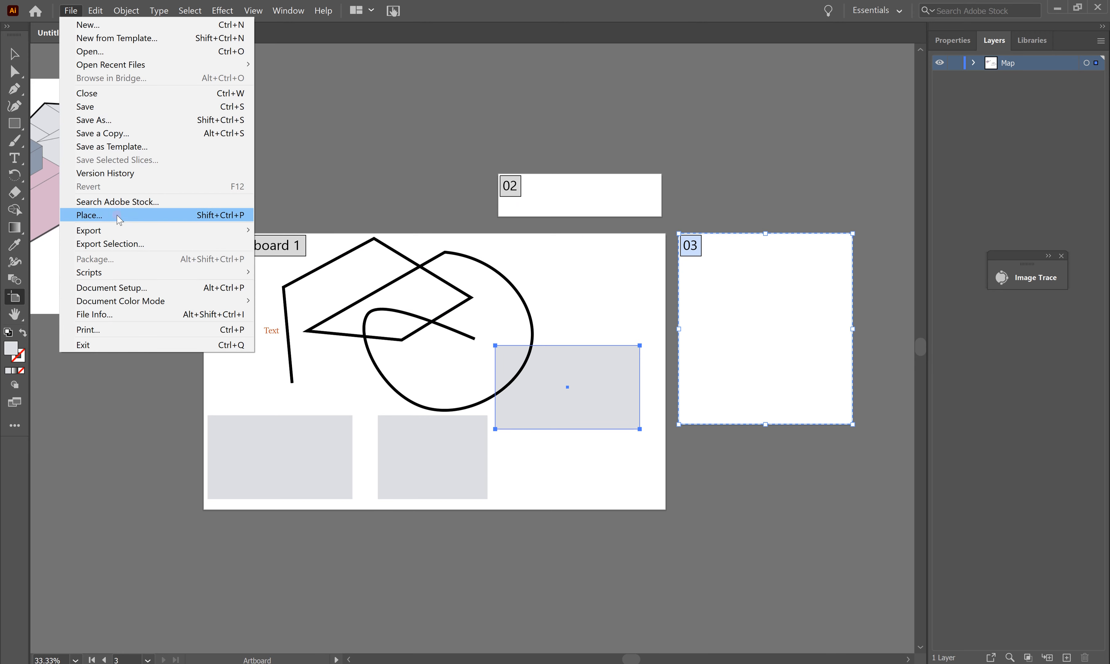
mouse_move(134, 238)
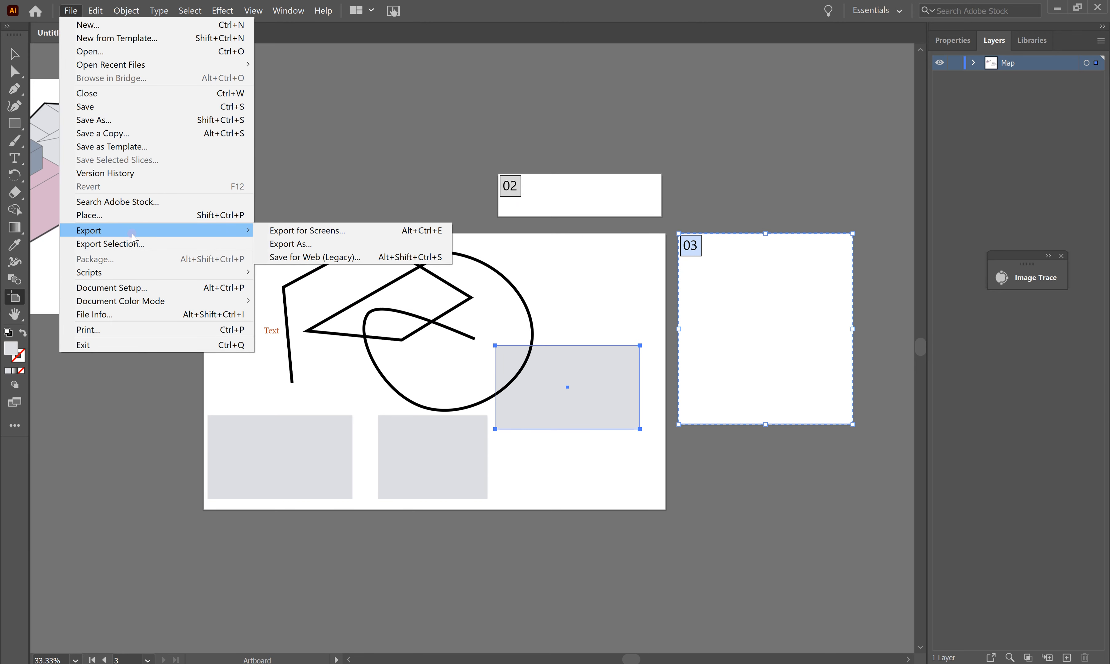
click(301, 245)
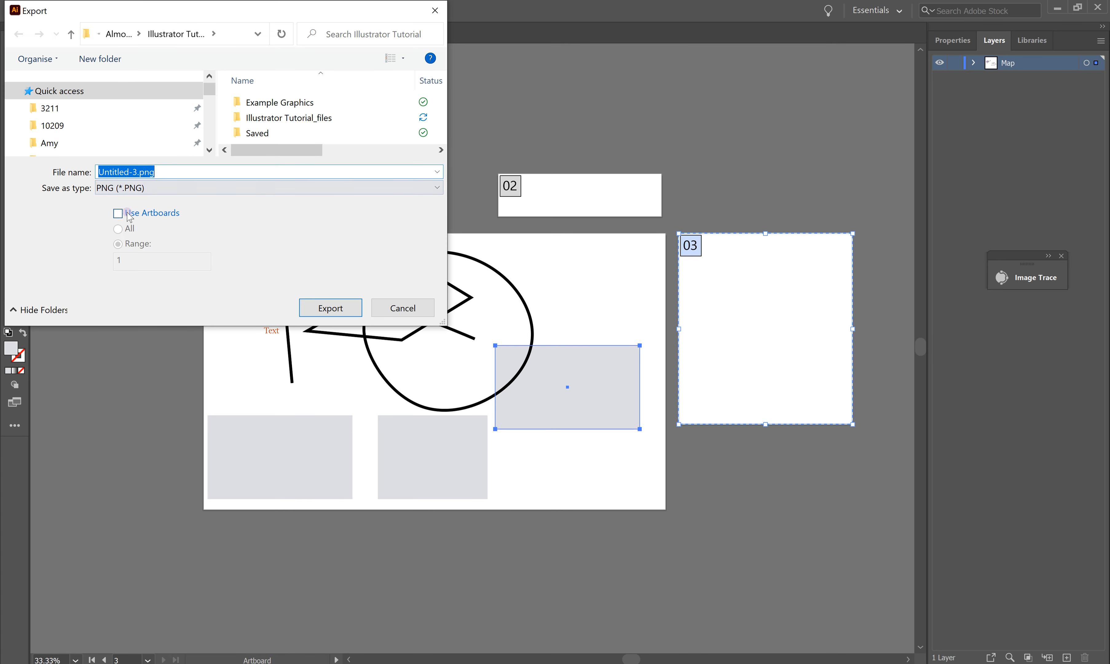
double_click(250, 135)
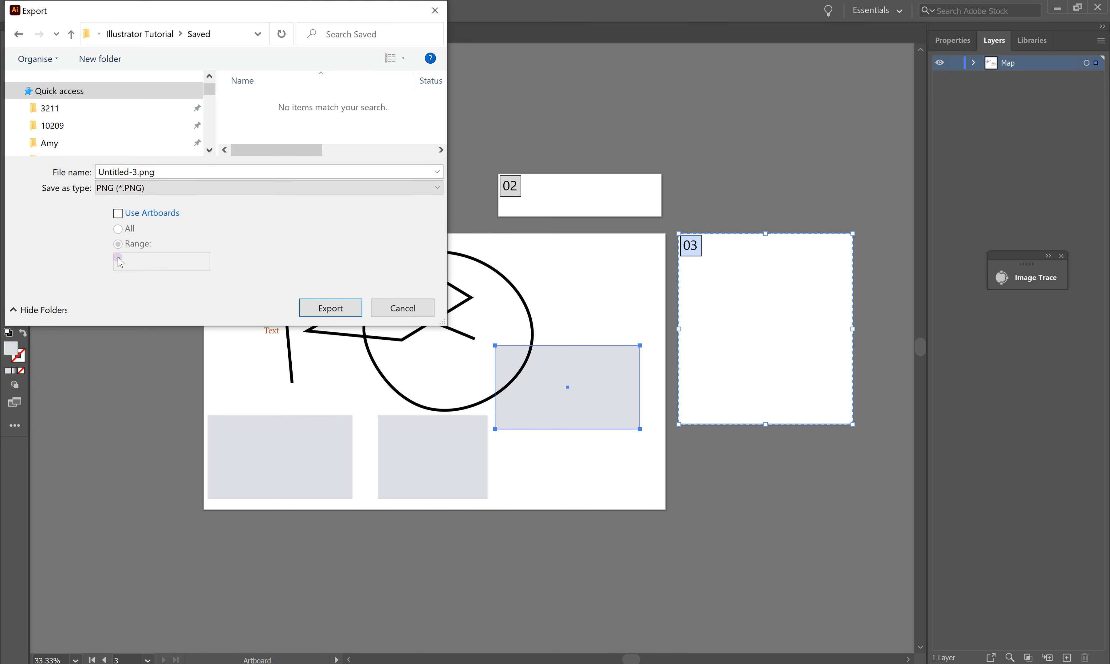
click(120, 219)
click(130, 259)
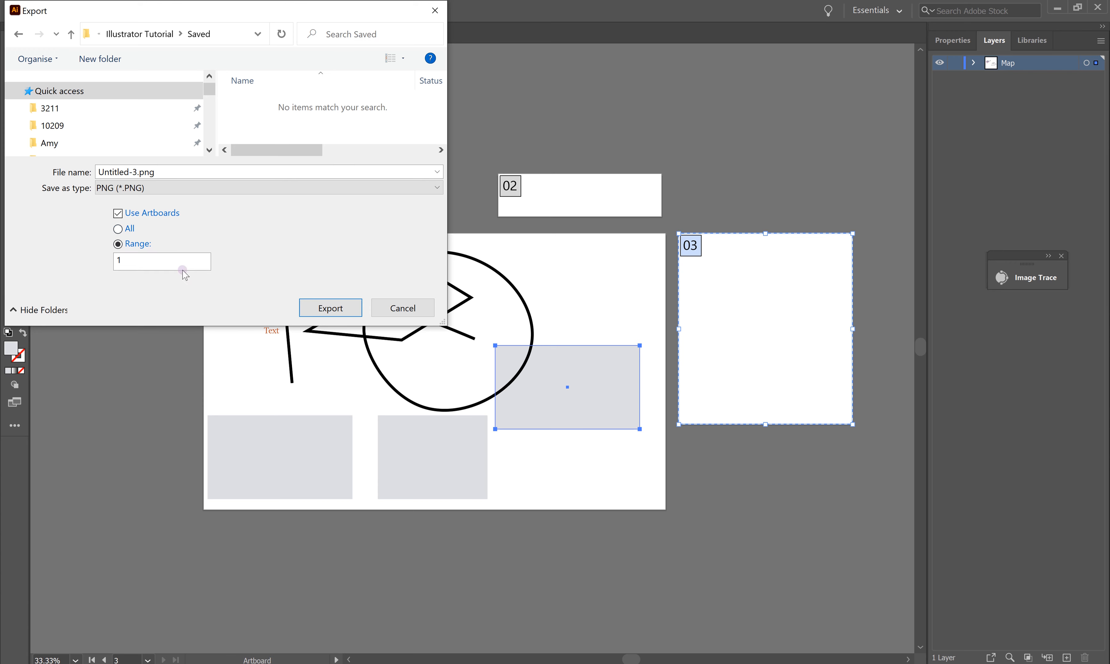
drag(271, 13, 609, 100)
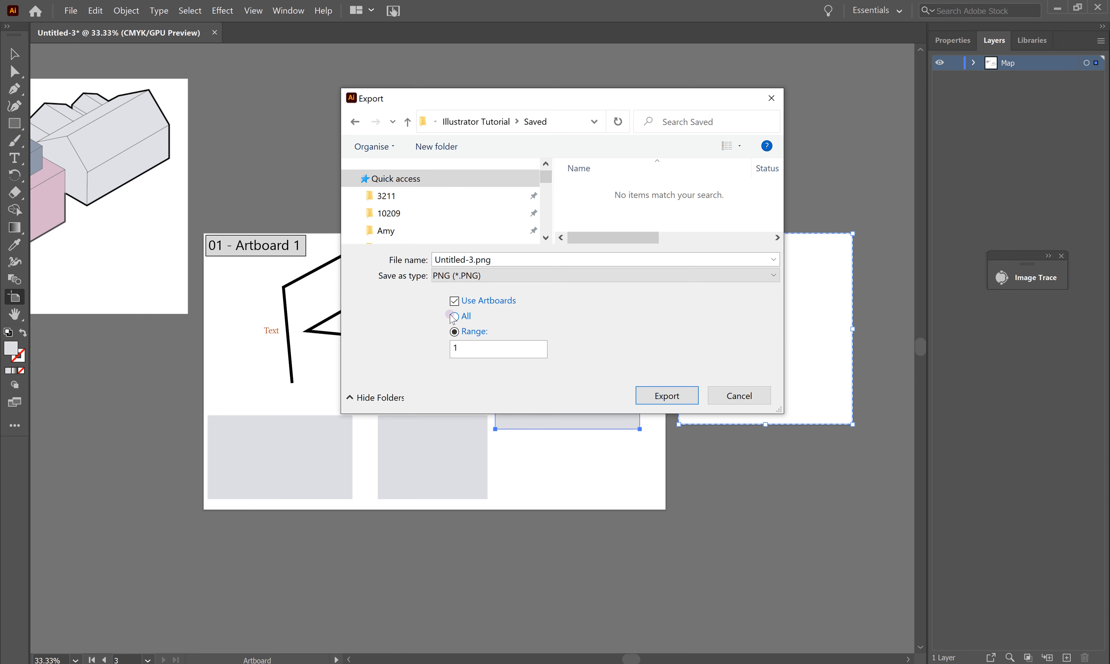
click(669, 397)
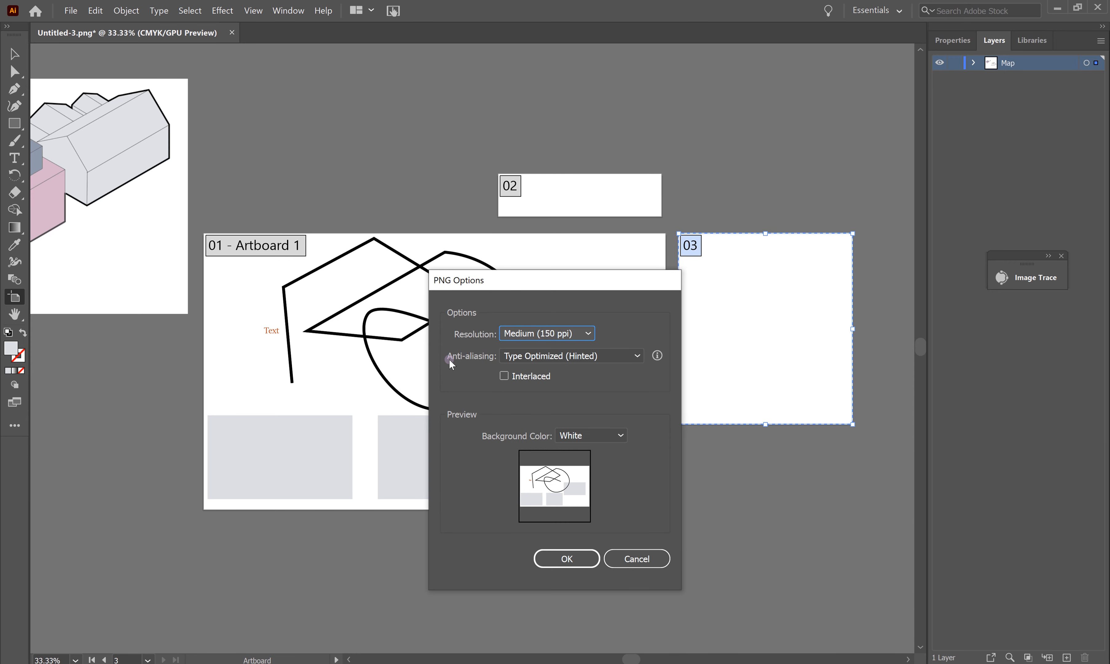
click(581, 558)
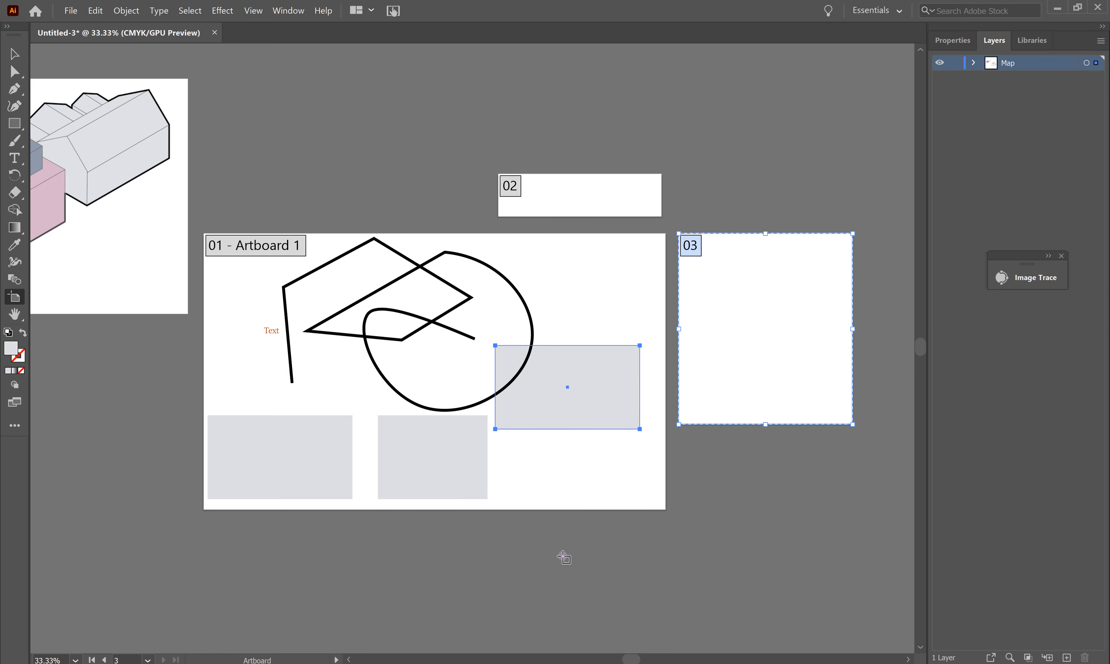
Step: Export the whole document, without artboards, as Untitled-3.png at Medium 150 ppi on white
click(72, 10)
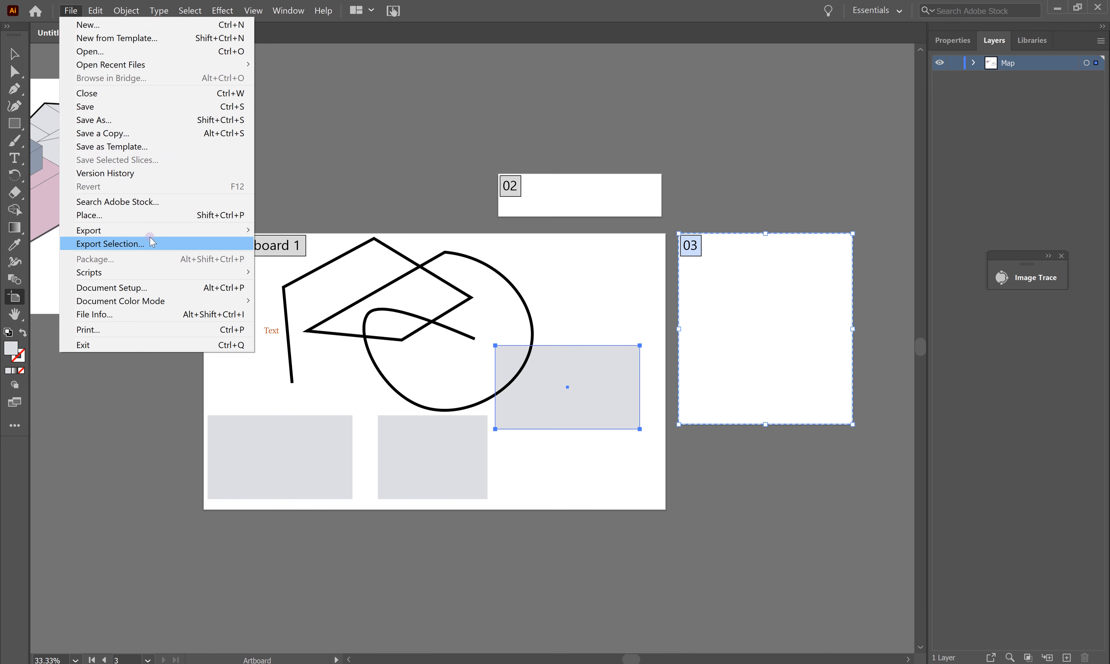
mouse_move(156, 230)
click(320, 246)
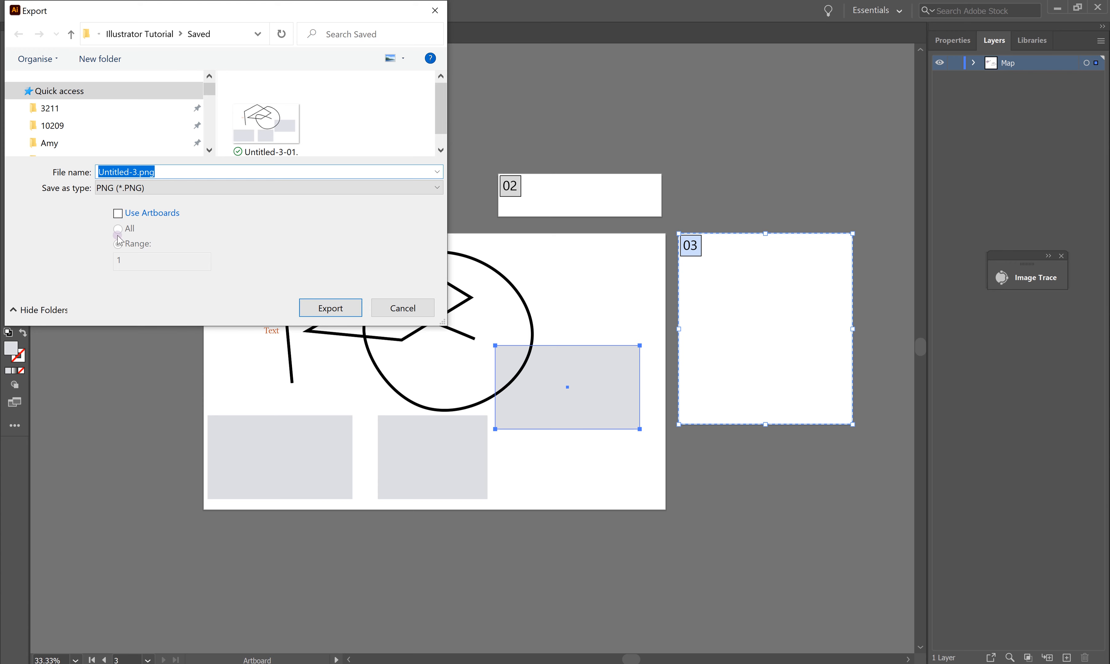
click(124, 228)
click(359, 306)
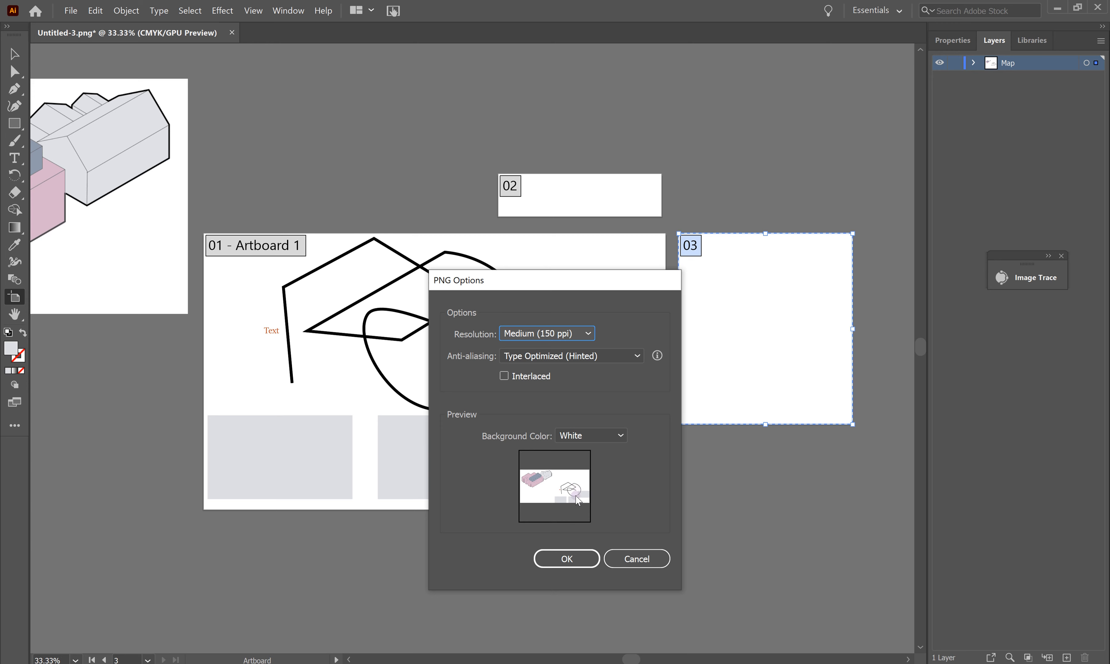
click(616, 436)
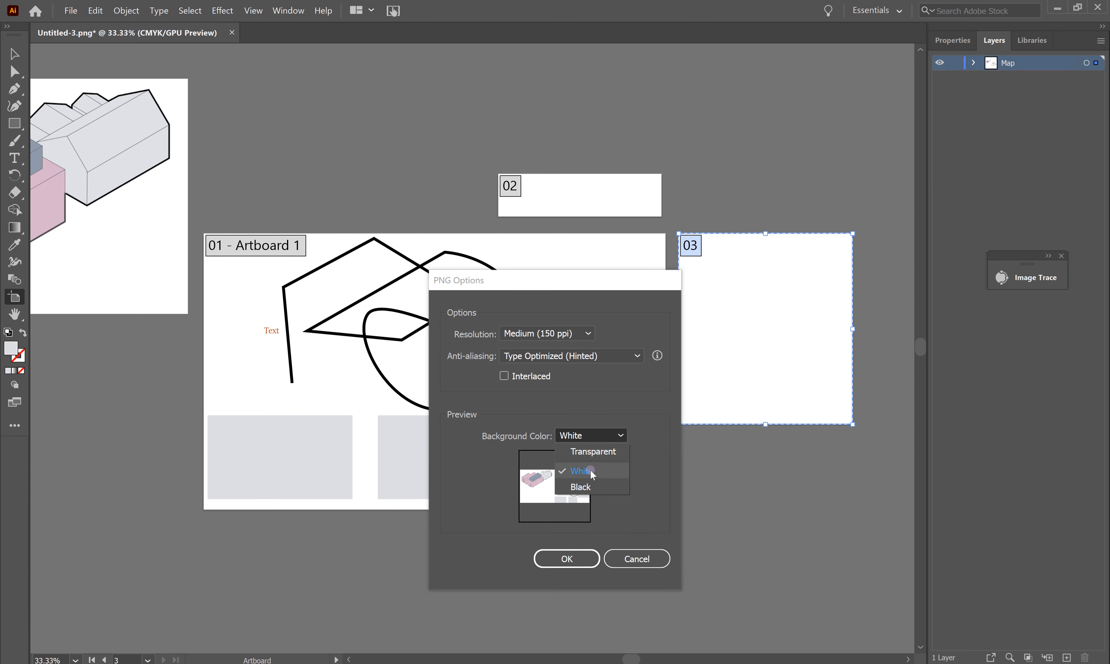
click(592, 452)
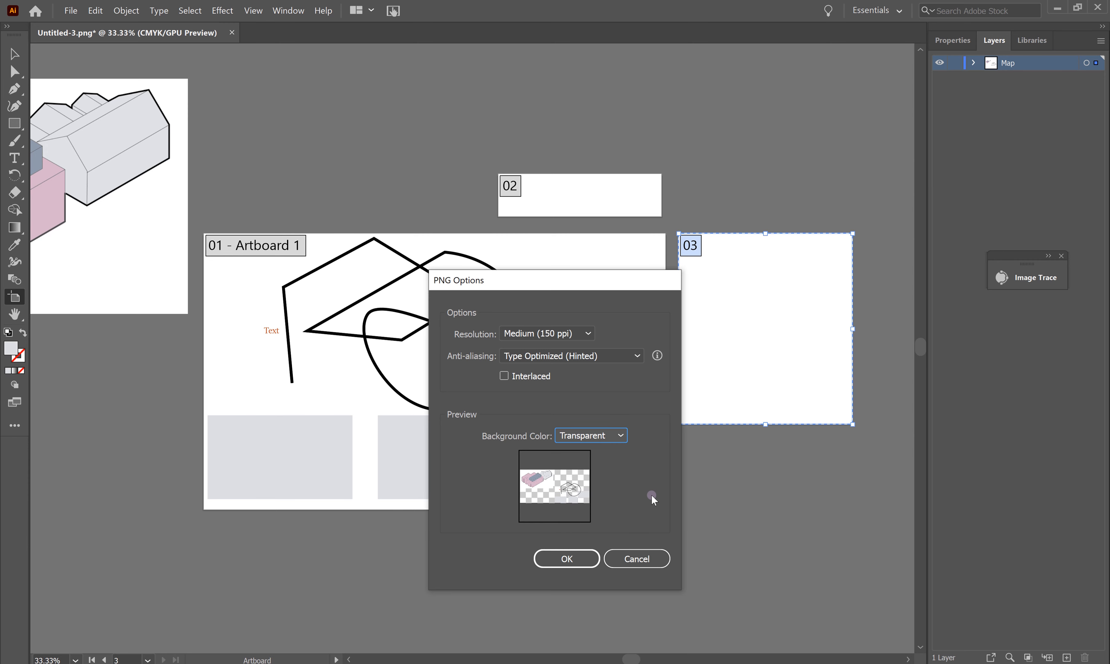
click(606, 436)
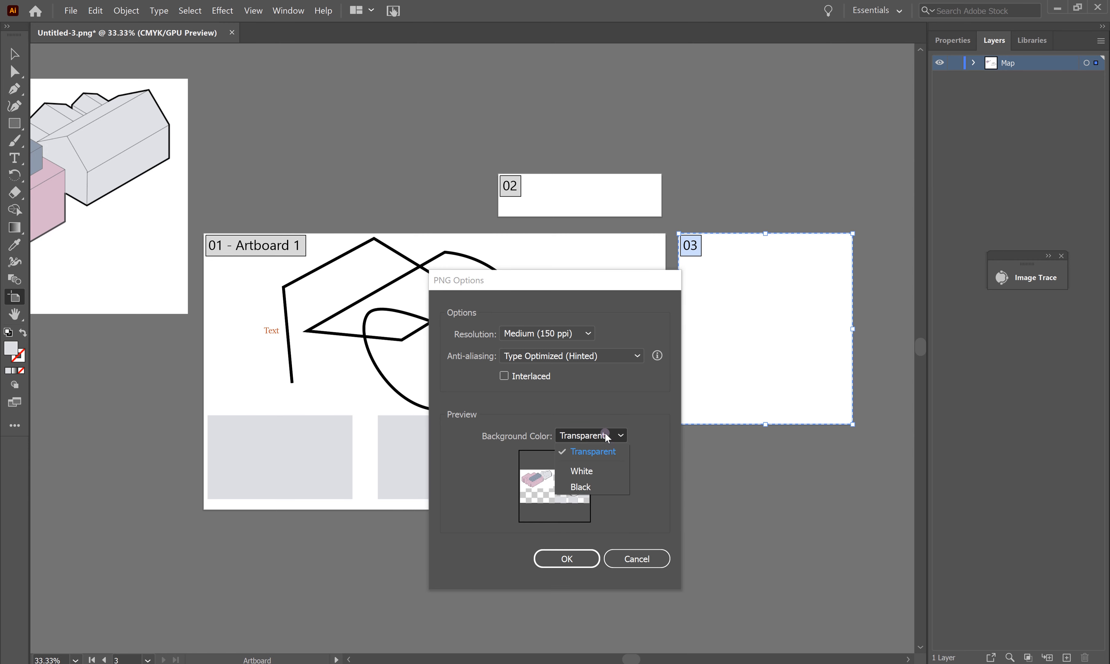
click(612, 470)
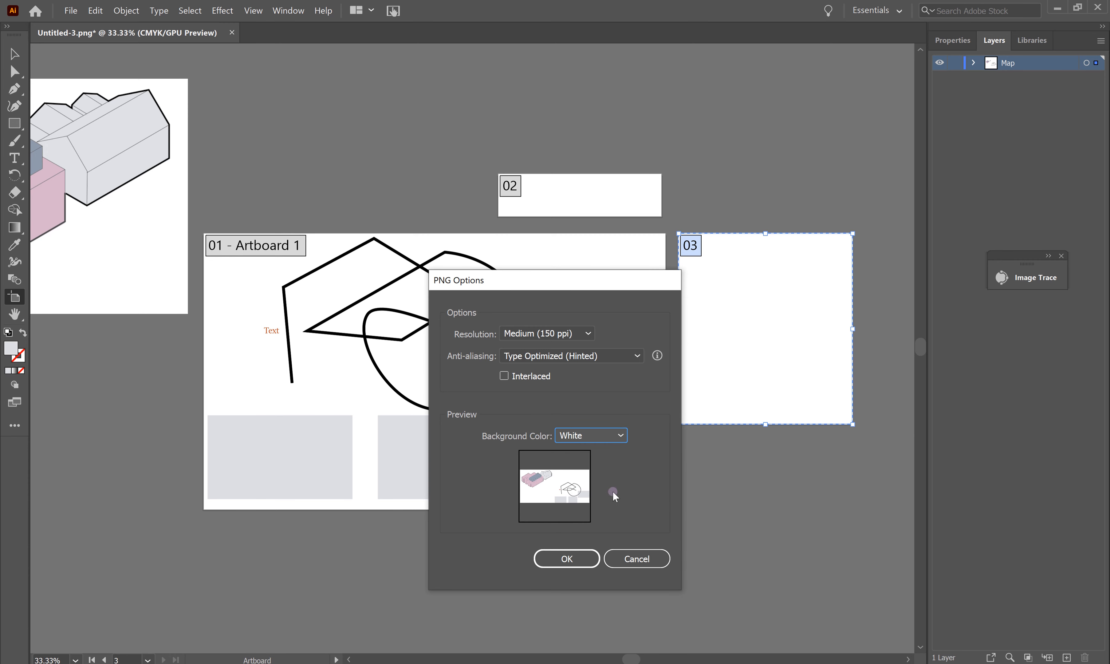
click(576, 563)
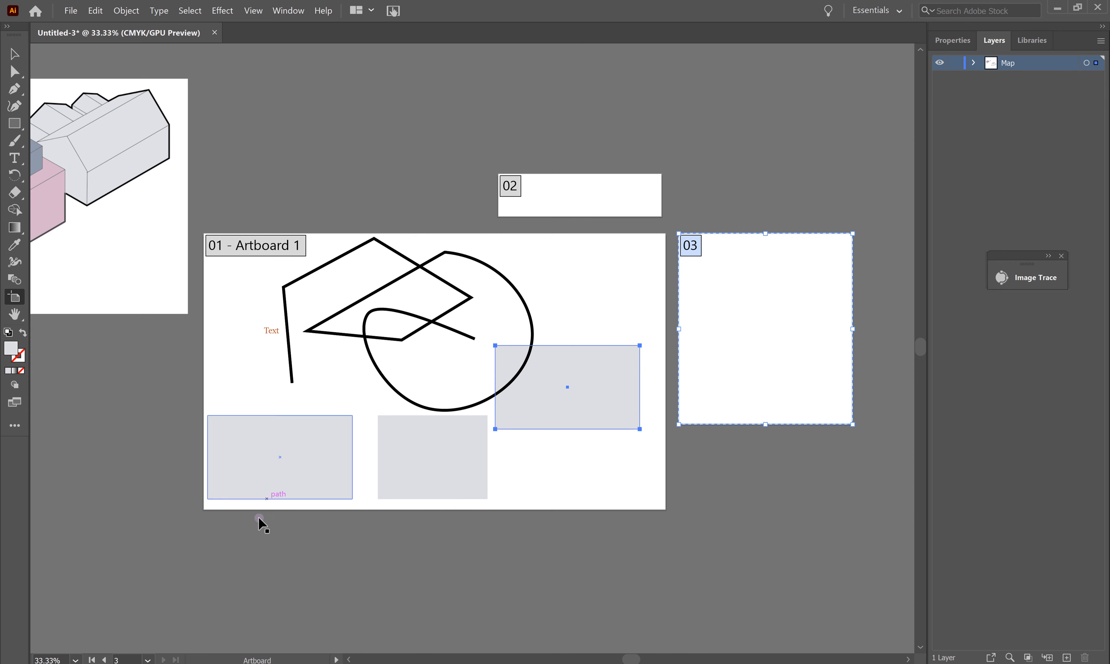
Step: Preview Untitled-3.png from the Saved folder in Photos
click(189, 663)
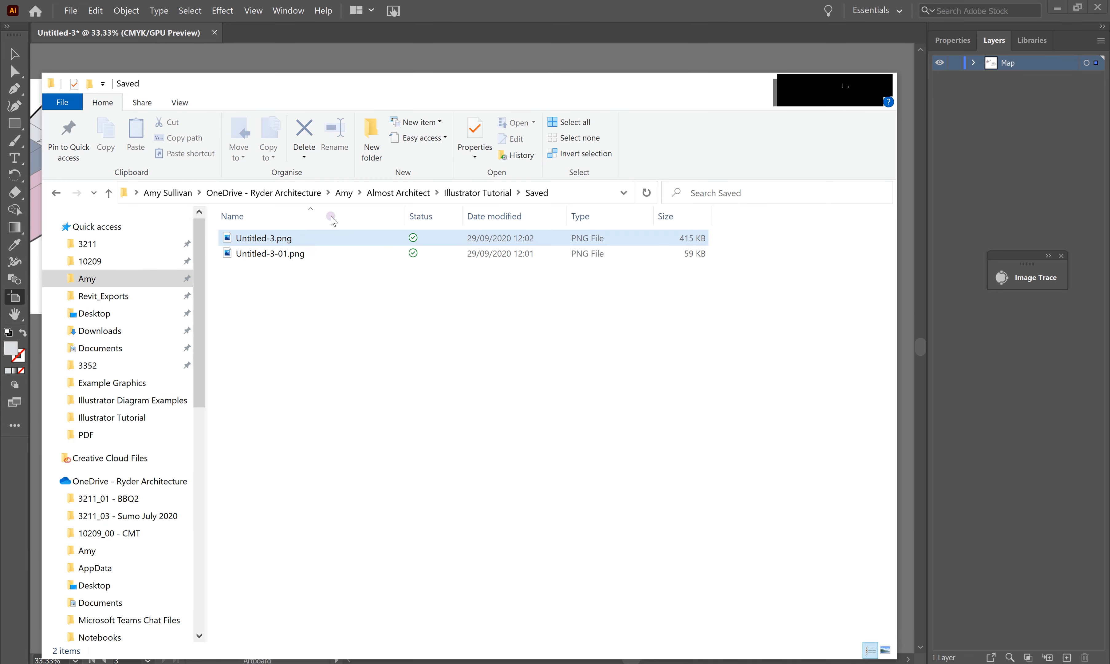
drag(507, 90, 541, 43)
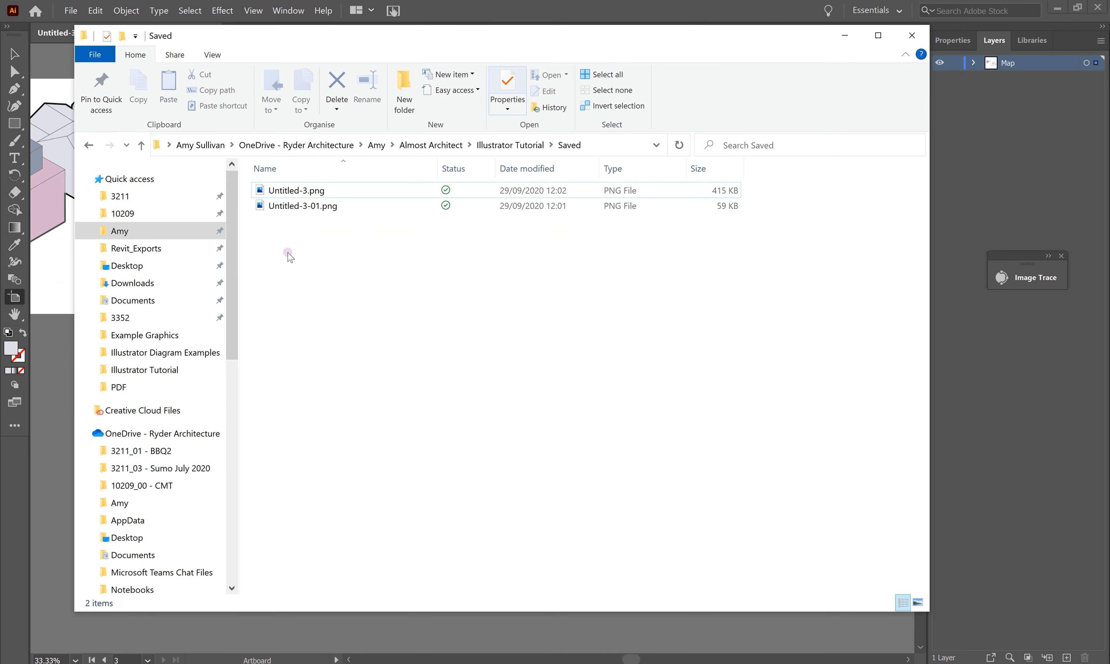
click(317, 191)
double_click(323, 191)
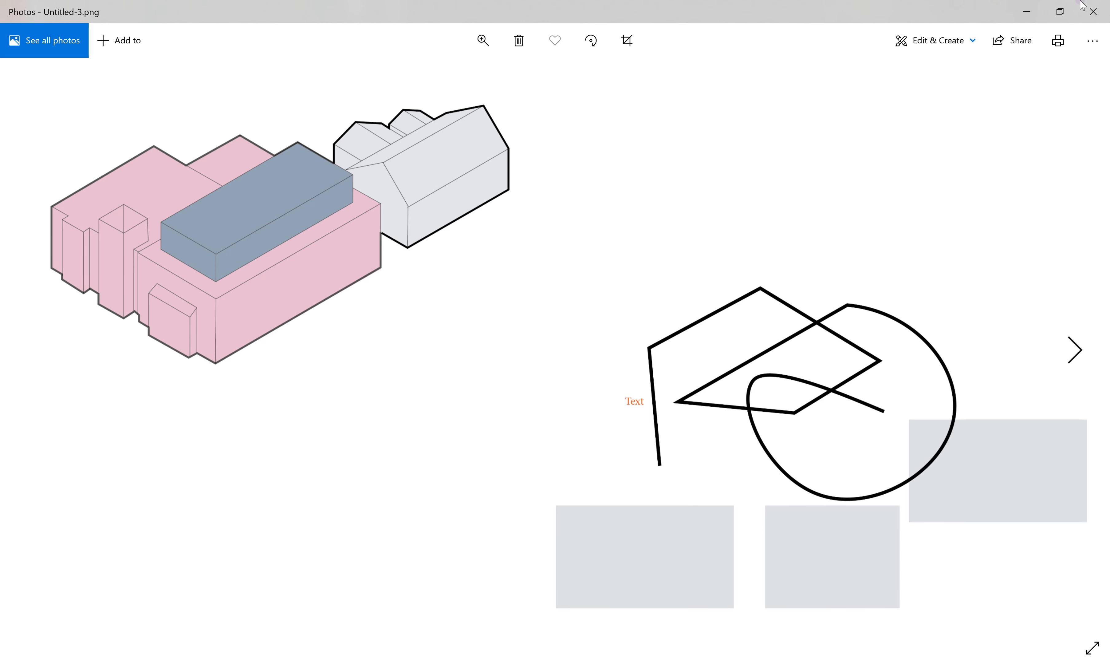
click(1025, 13)
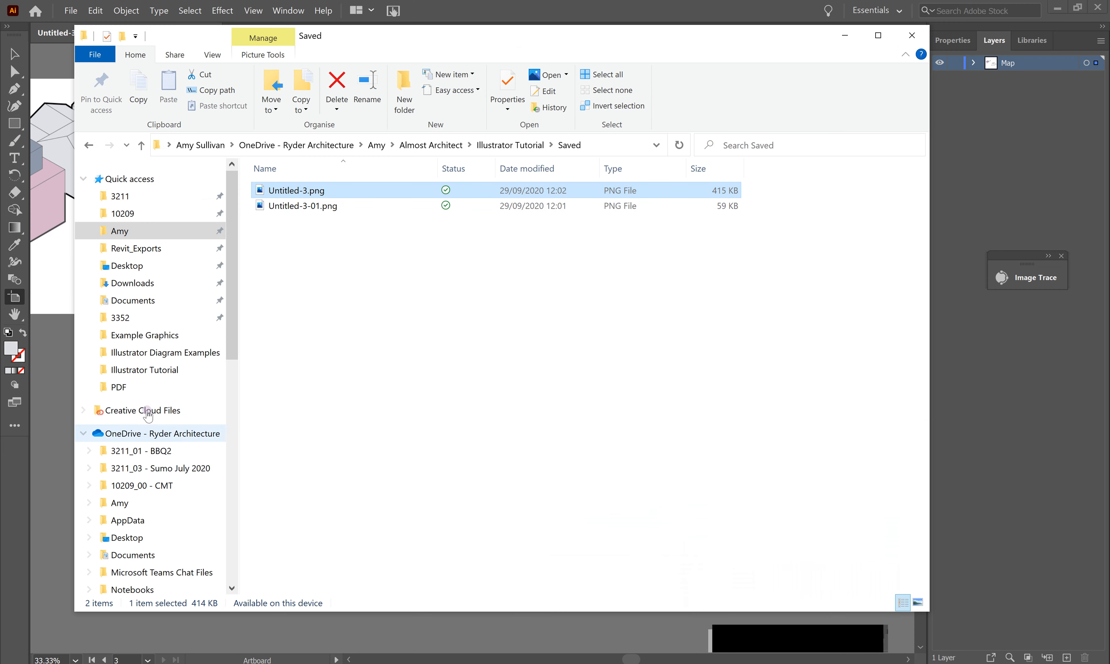
Step: Delete the pink building drawing to the left of the Illustrator artboards
click(50, 392)
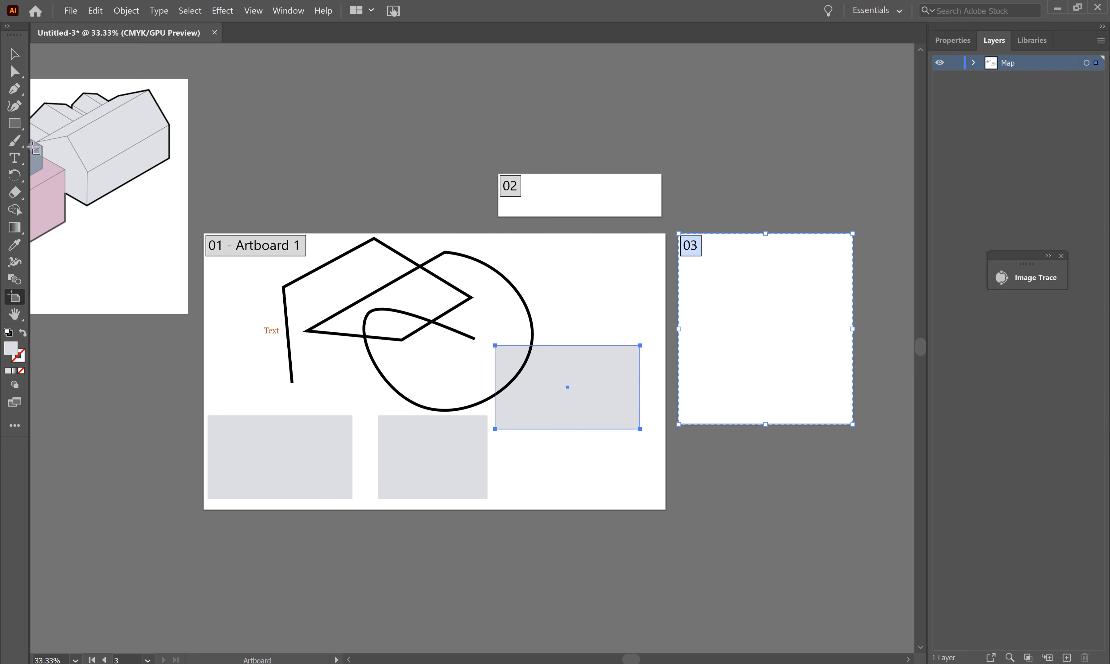
click(14, 54)
drag(134, 196, 108, 207)
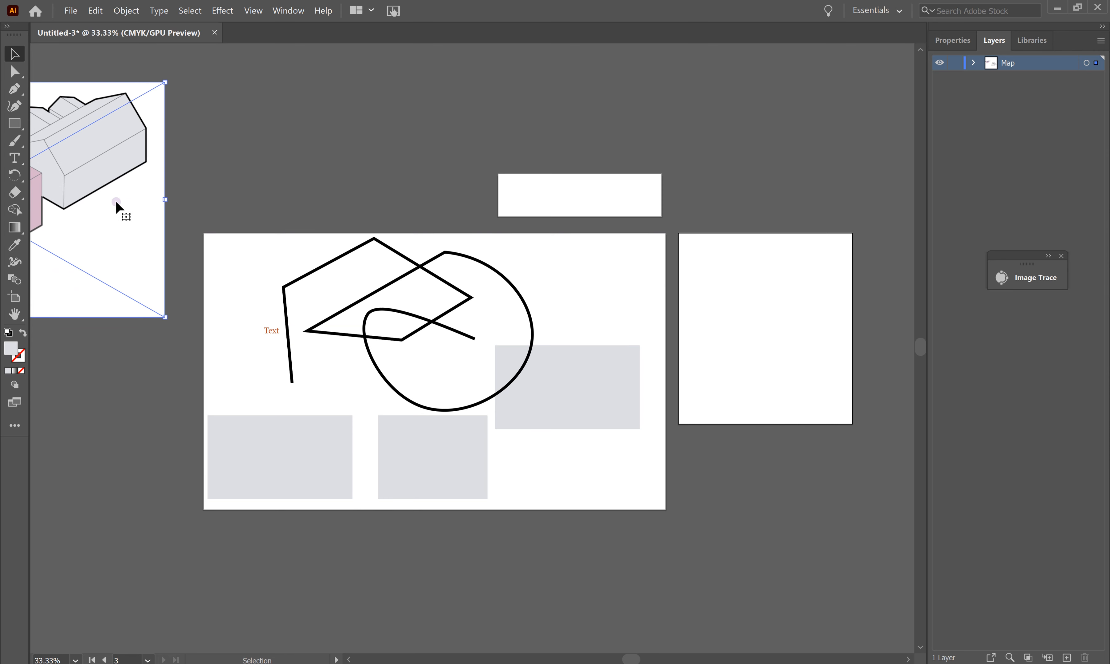
key(Delete)
Step: Preview Untitled-3-01.png in Photos, then rearrange the Saved folder window over Illustrator
click(135, 663)
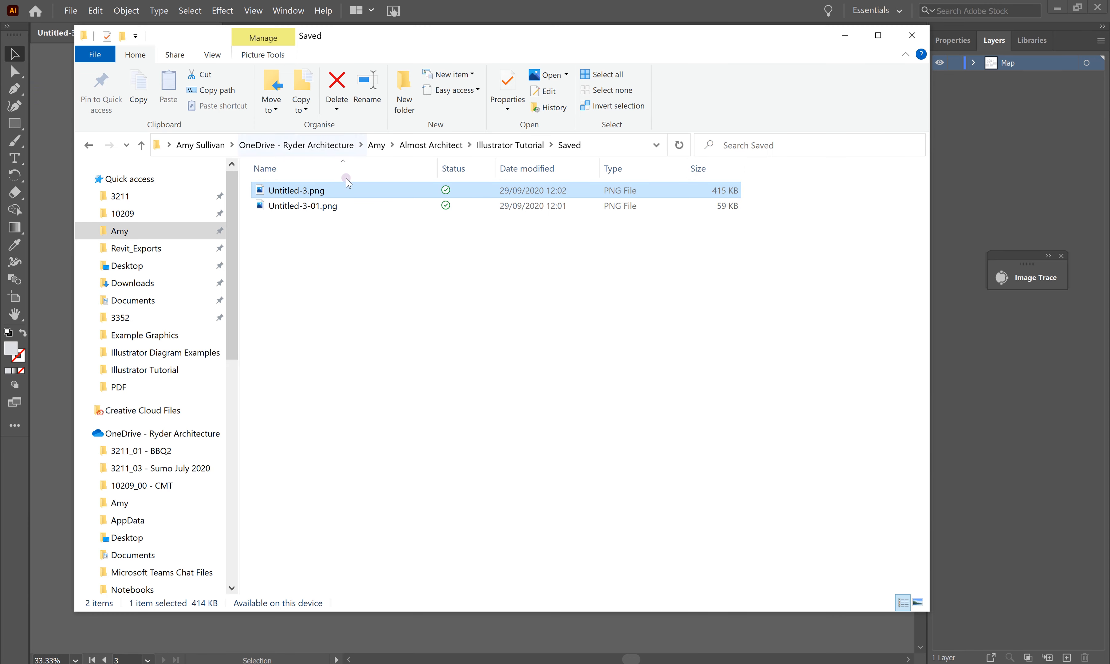
double_click(333, 207)
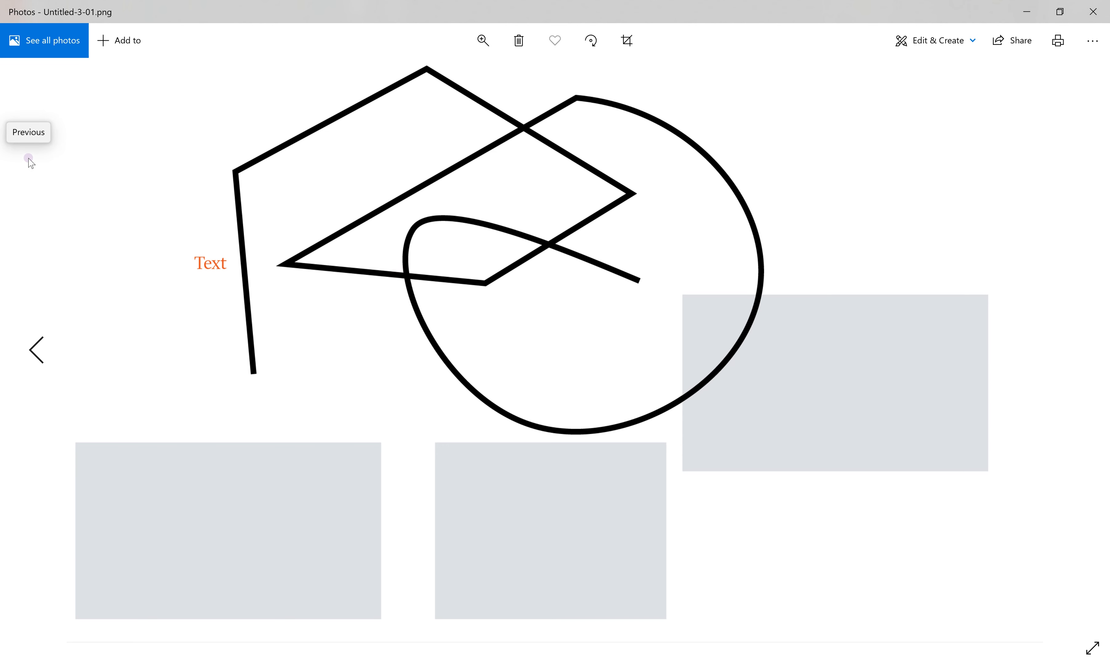
click(1093, 11)
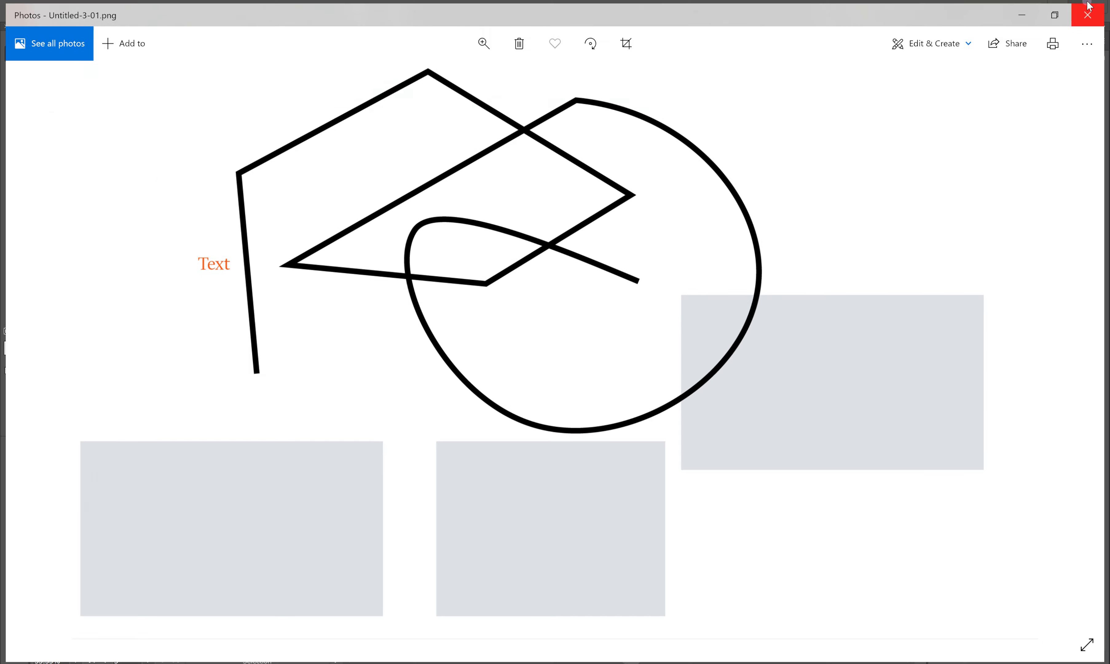
click(845, 35)
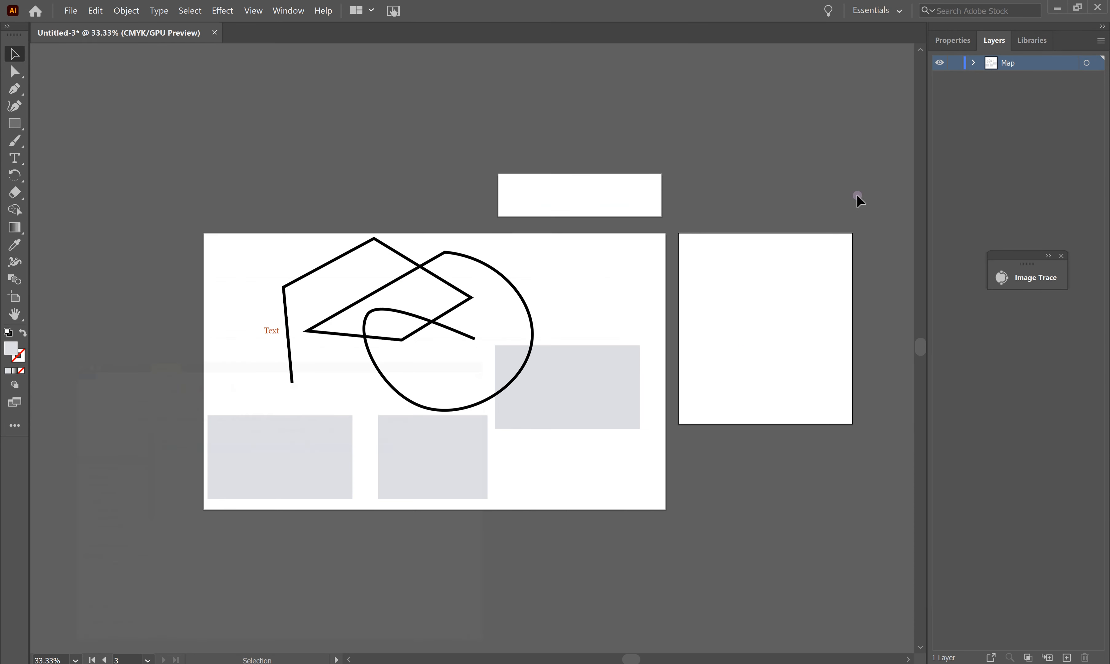
click(248, 663)
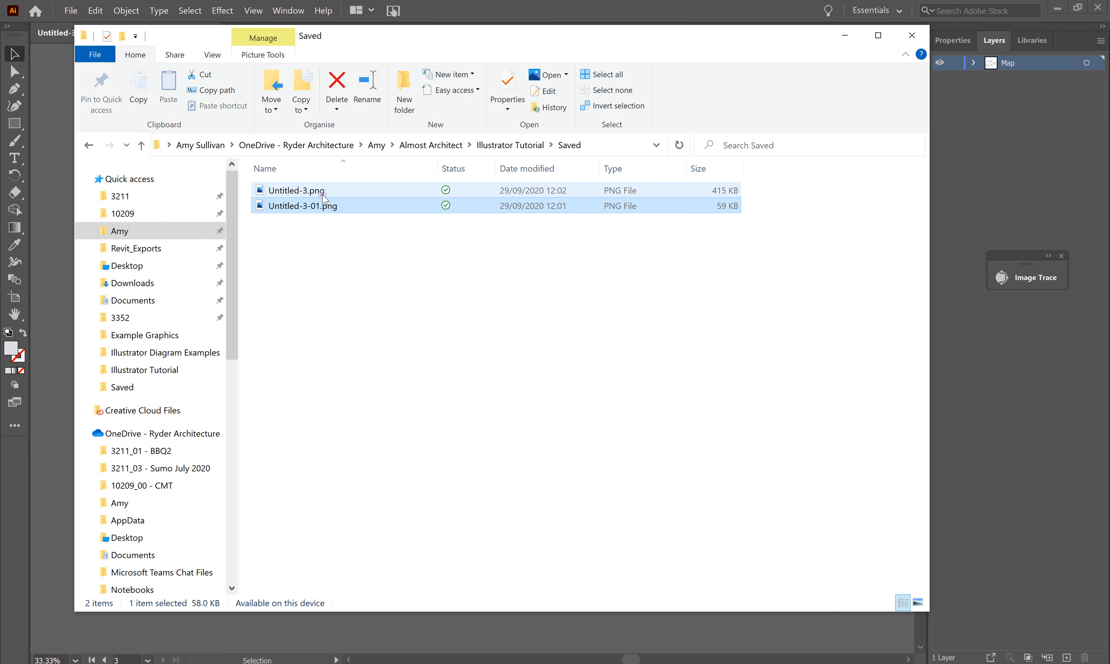
drag(370, 36, 474, 83)
drag(443, 251, 411, 292)
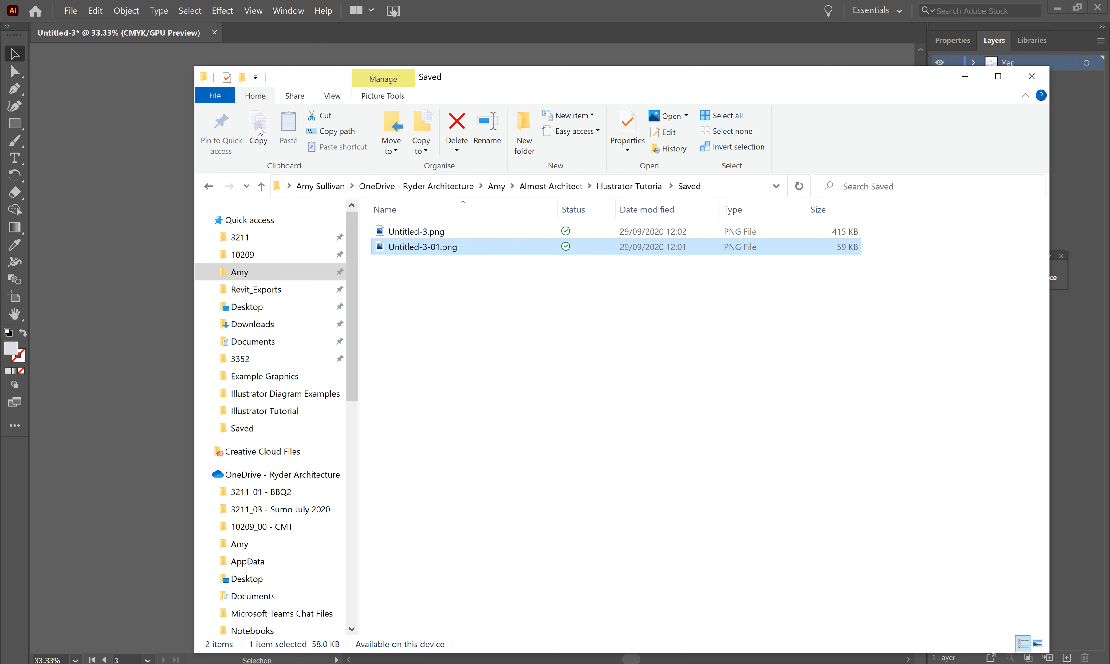
click(151, 133)
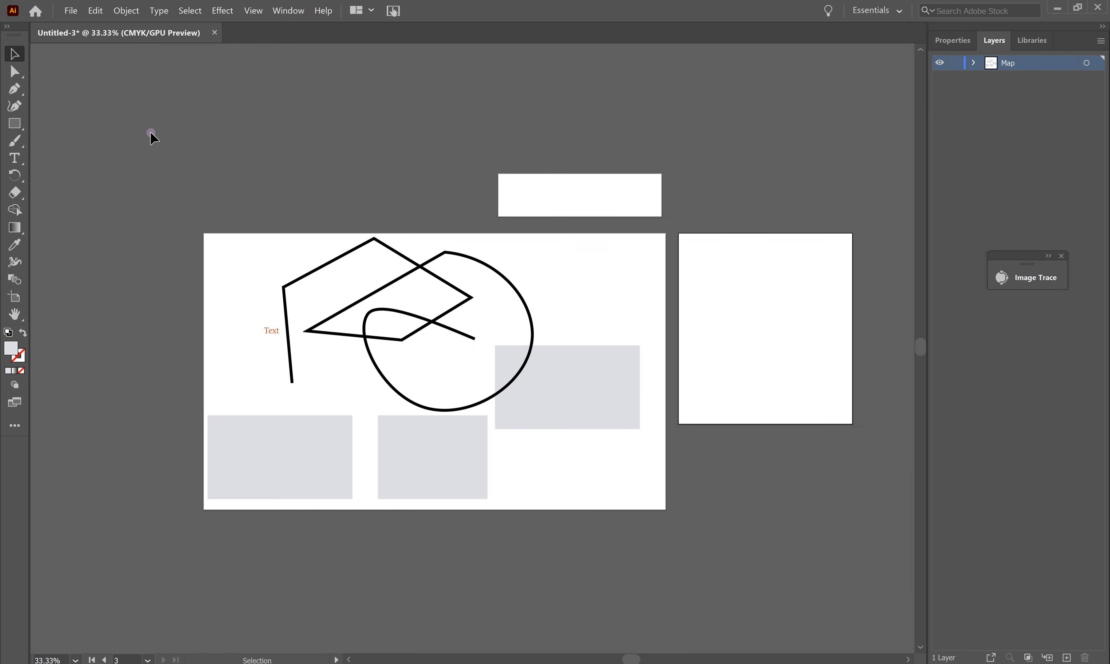
Step: Save the drawing to the Saved folder as Untitled-3.ai in Illustrator 2020 format
click(503, 277)
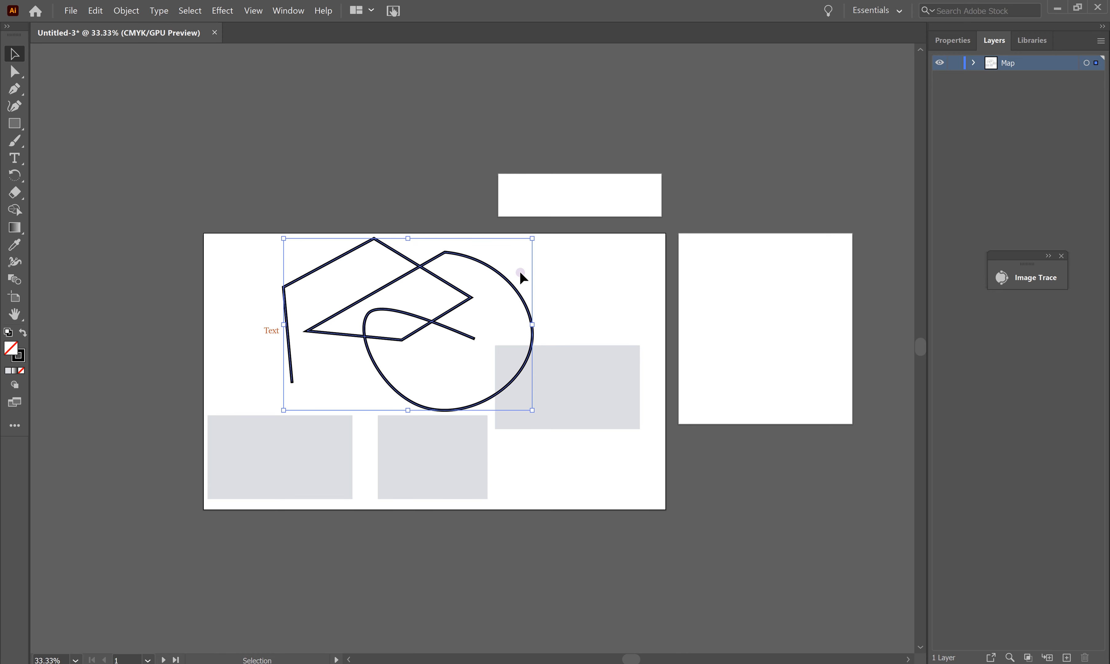
click(71, 10)
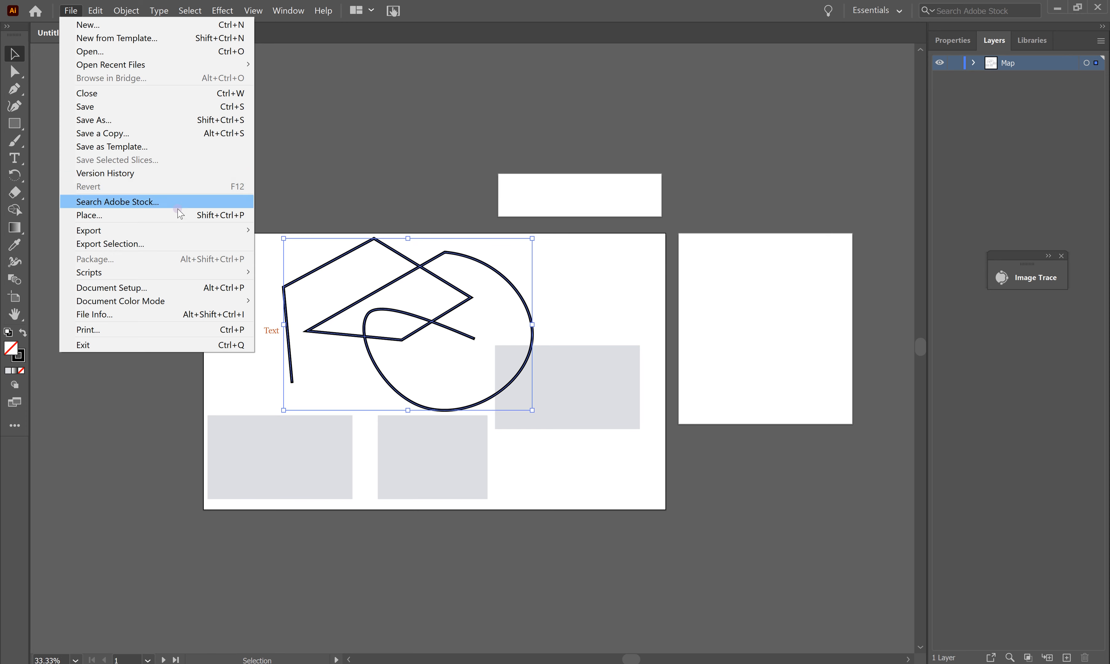
click(128, 122)
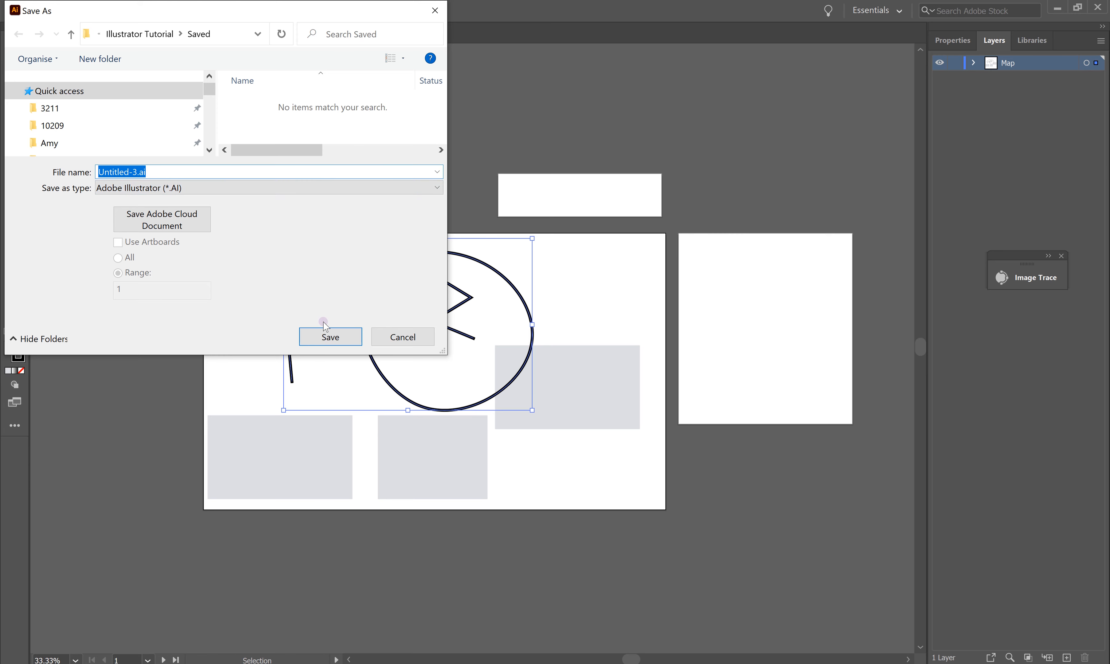
click(331, 336)
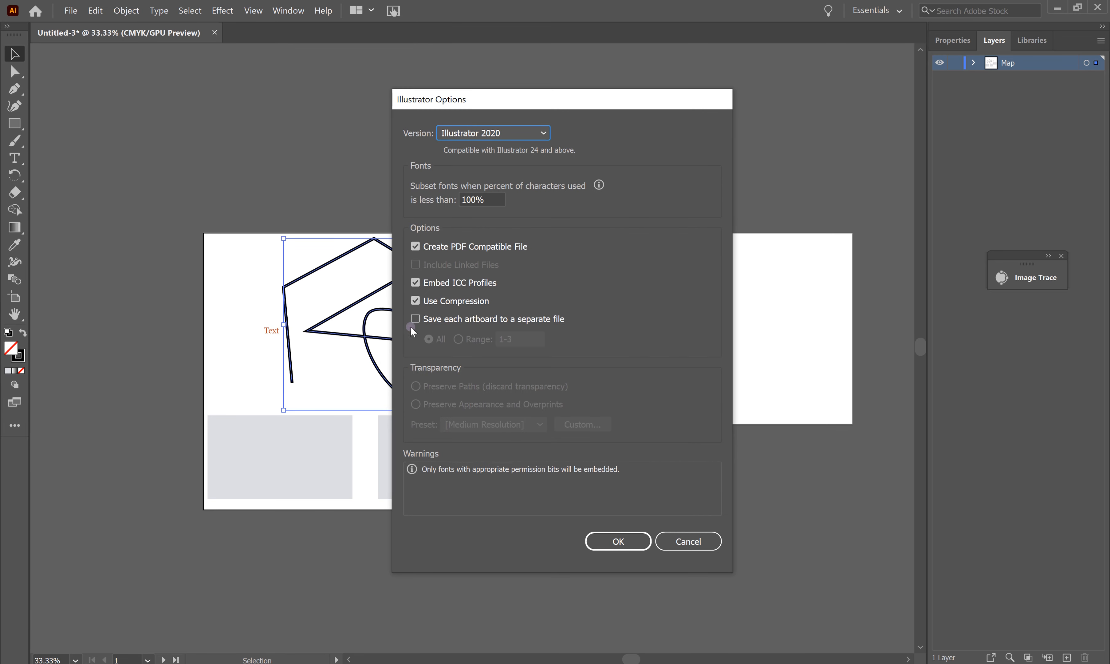
click(629, 539)
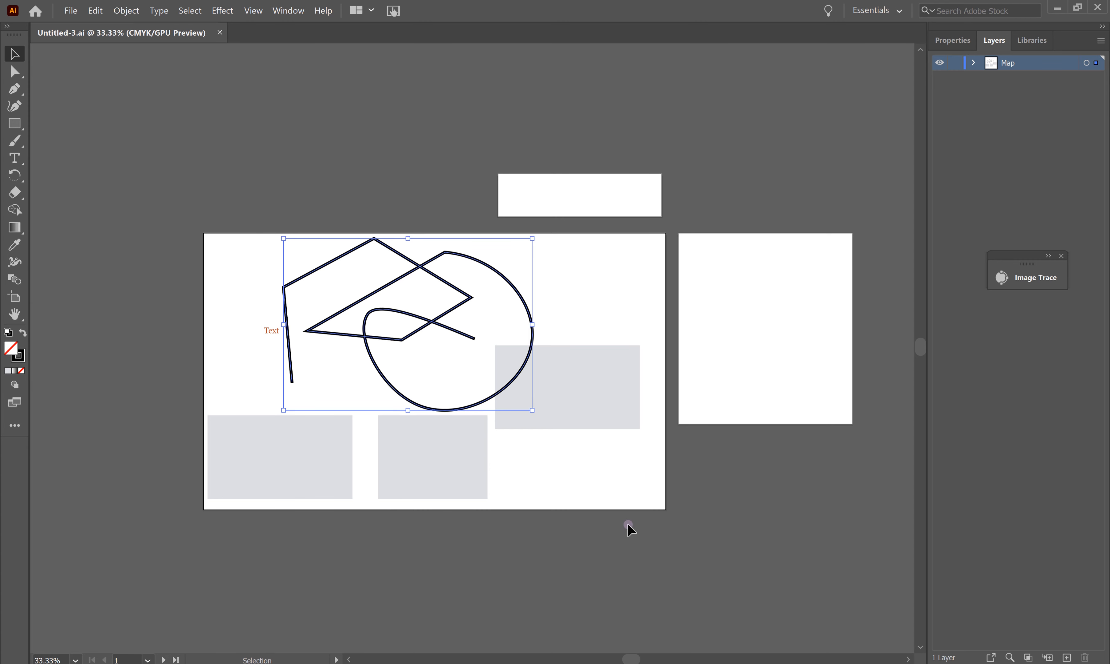
Step: Reposition the right and middle grey rectangles on the main artboard
mouse_move(575, 413)
mouse_down()
mouse_move(481, 446)
mouse_move(521, 430)
mouse_up()
drag(418, 471, 597, 323)
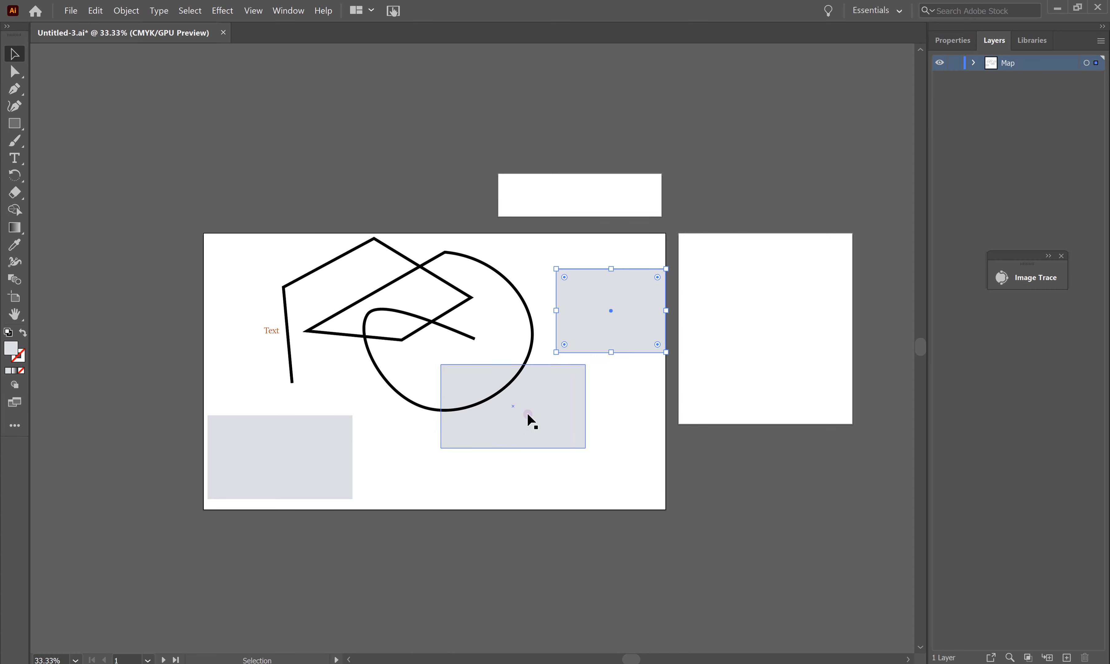
drag(527, 421, 572, 449)
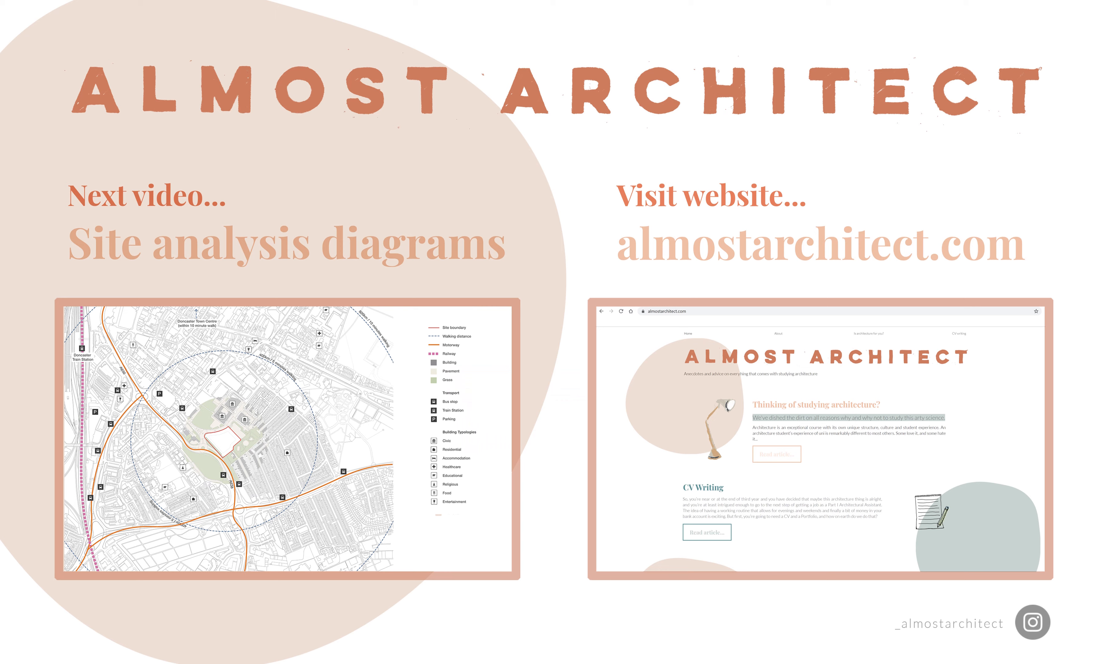